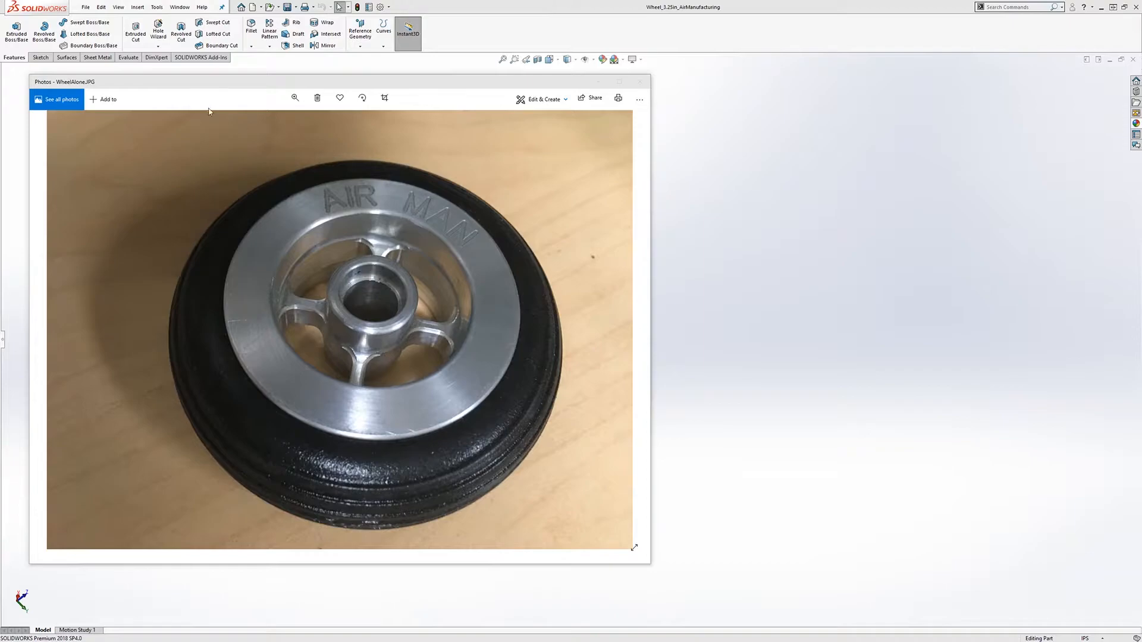
Step: Move the wheel reference photo aside and create a new part document
{"action": "left_click_drag", "start_coordinate": [190, 85], "coordinate": [703, 90]}
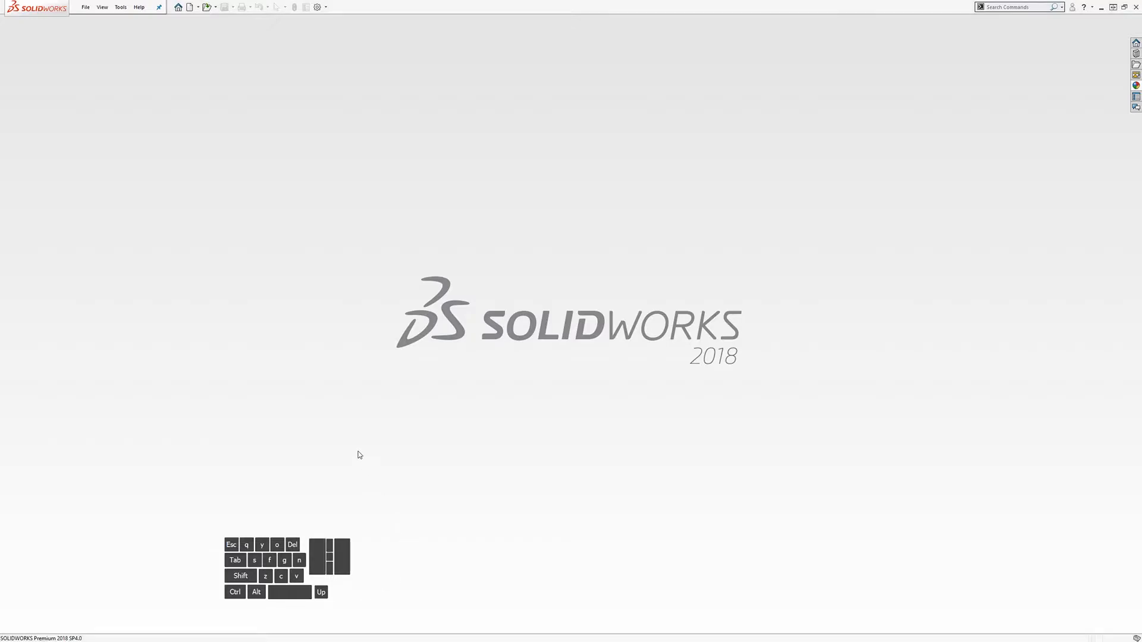
{"action": "key", "text": "ctrl"}
{"action": "key", "text": "ctrl+n"}
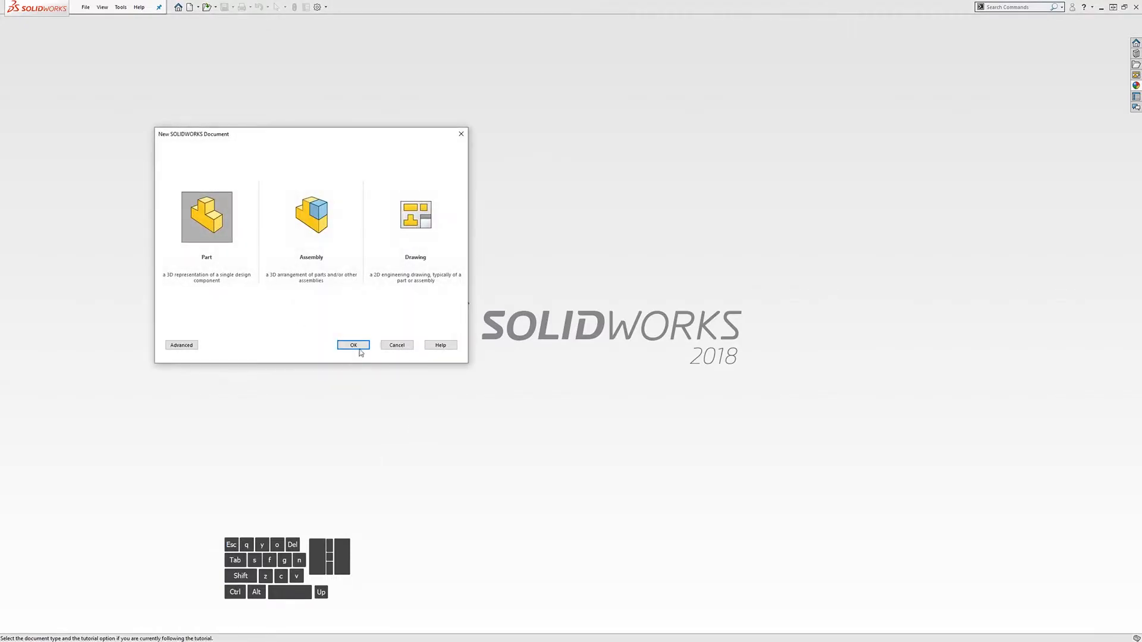
{"action": "left_click", "coordinate": [353, 346]}
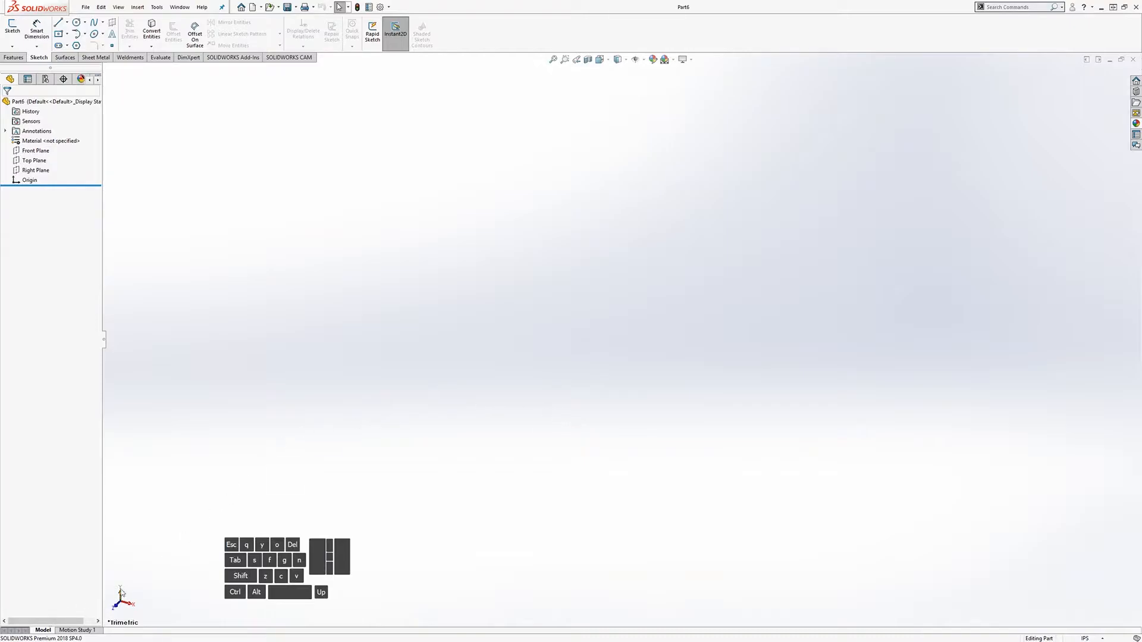
Step: Show the Front, Top and Right reference planes in the new part
{"action": "mouse_move", "coordinate": [150, 603]}
{"action": "middle_mouse_down"}
{"action": "mouse_move", "coordinate": [173, 487]}
{"action": "mouse_move", "coordinate": [318, 530]}
{"action": "mouse_move", "coordinate": [377, 526]}
{"action": "mouse_move", "coordinate": [138, 519]}
{"action": "mouse_move", "coordinate": [166, 591]}
{"action": "mouse_move", "coordinate": [210, 483]}
{"action": "mouse_move", "coordinate": [219, 559]}
{"action": "mouse_move", "coordinate": [186, 632]}
{"action": "mouse_move", "coordinate": [140, 617]}
{"action": "mouse_move", "coordinate": [189, 622]}
{"action": "mouse_move", "coordinate": [150, 619]}
{"action": "middle_mouse_up"}
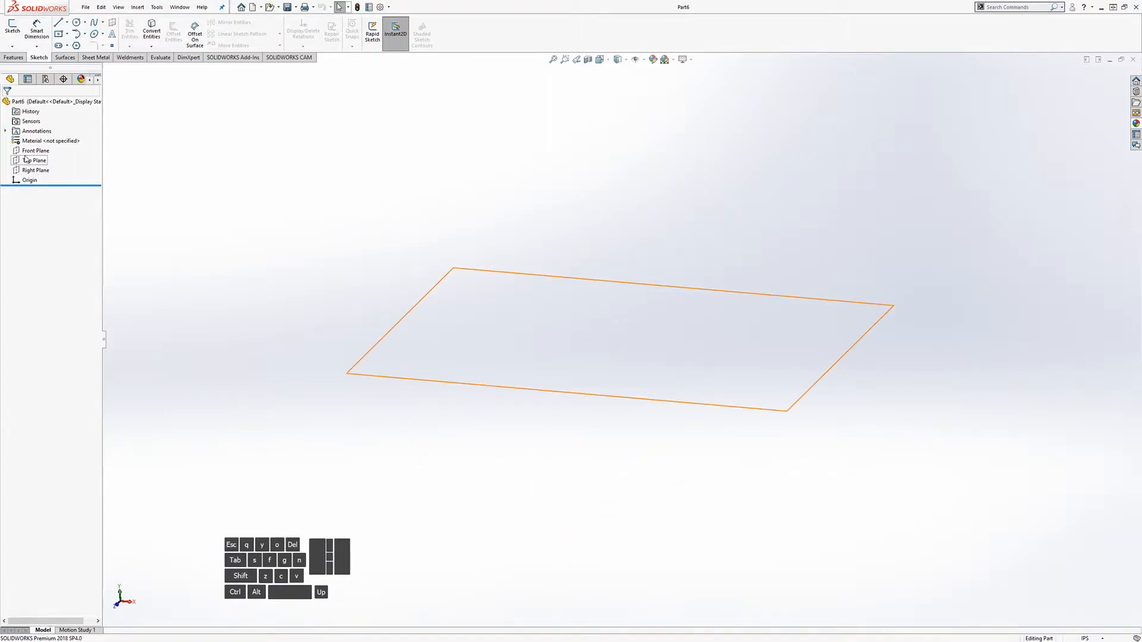
{"action": "left_click", "coordinate": [643, 59]}
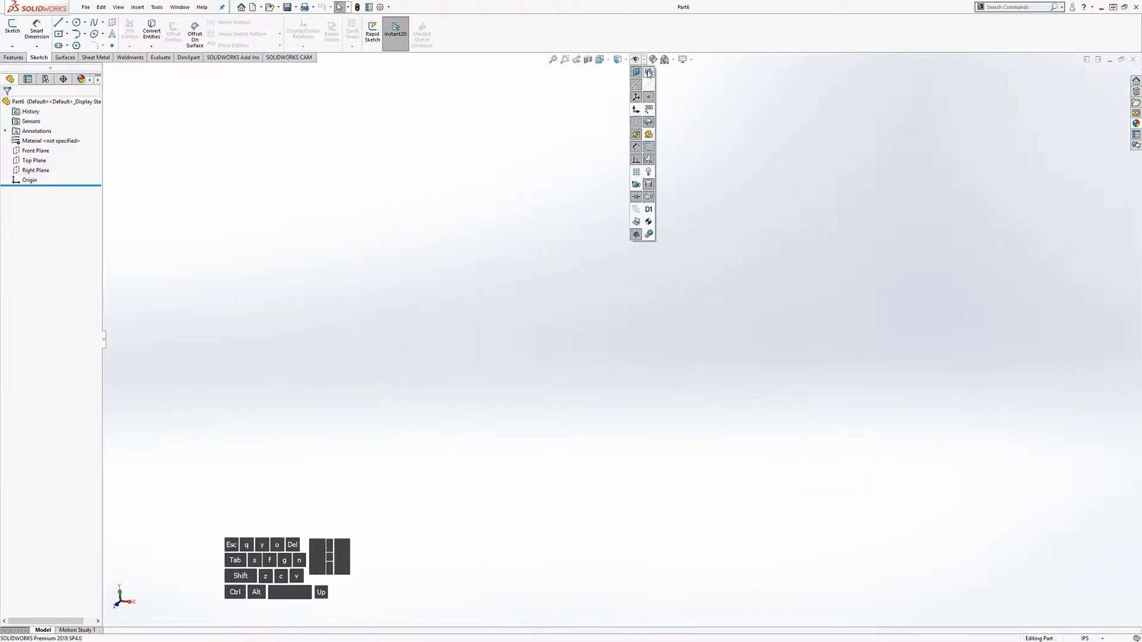
{"action": "left_click", "coordinate": [648, 72]}
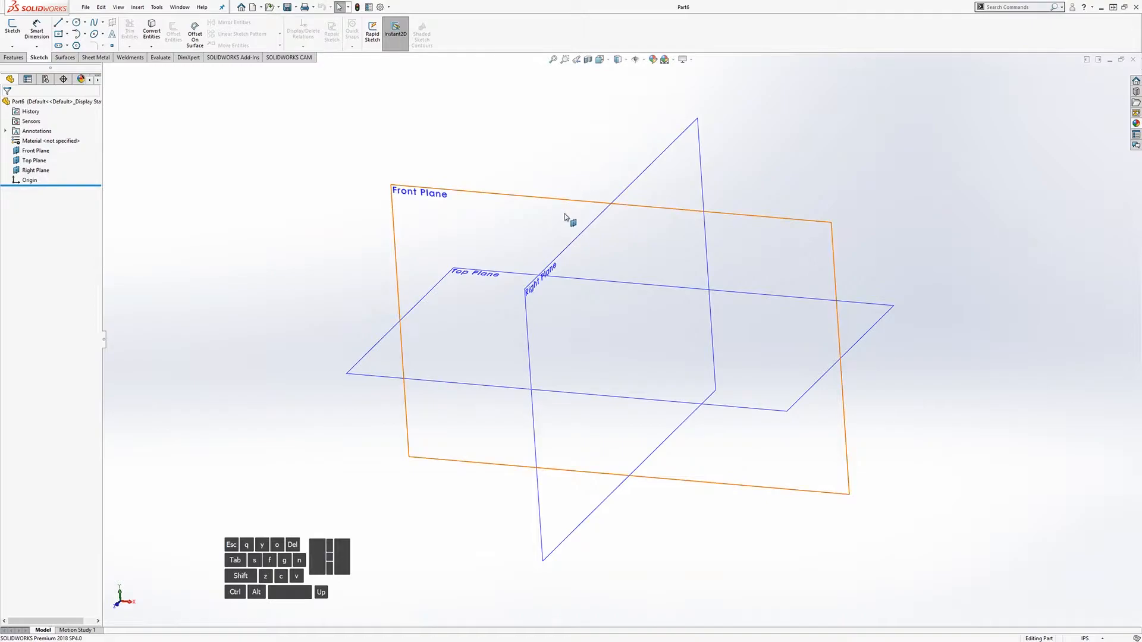
{"action": "middle_click_drag", "start_coordinate": [565, 213], "coordinate": [586, 255]}
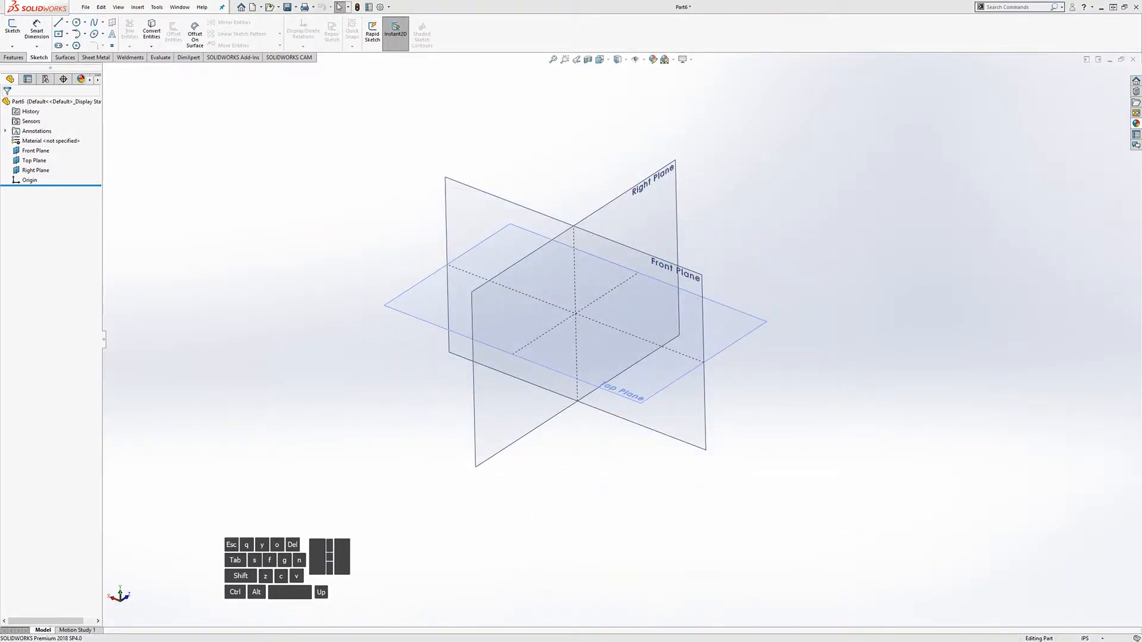
{"action": "middle_click_drag", "start_coordinate": [301, 345], "coordinate": [351, 429]}
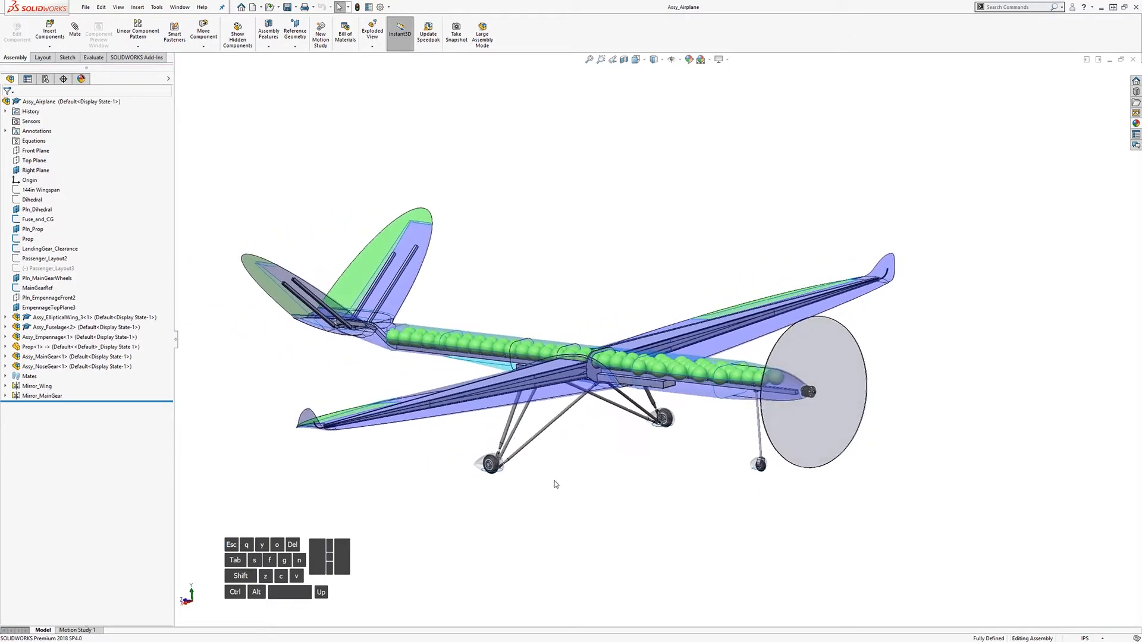
Step: Highlight the airplane assembly's Front Plane, view it from the Back orientation, and return to the previous angled view
{"action": "left_click", "coordinate": [42, 152]}
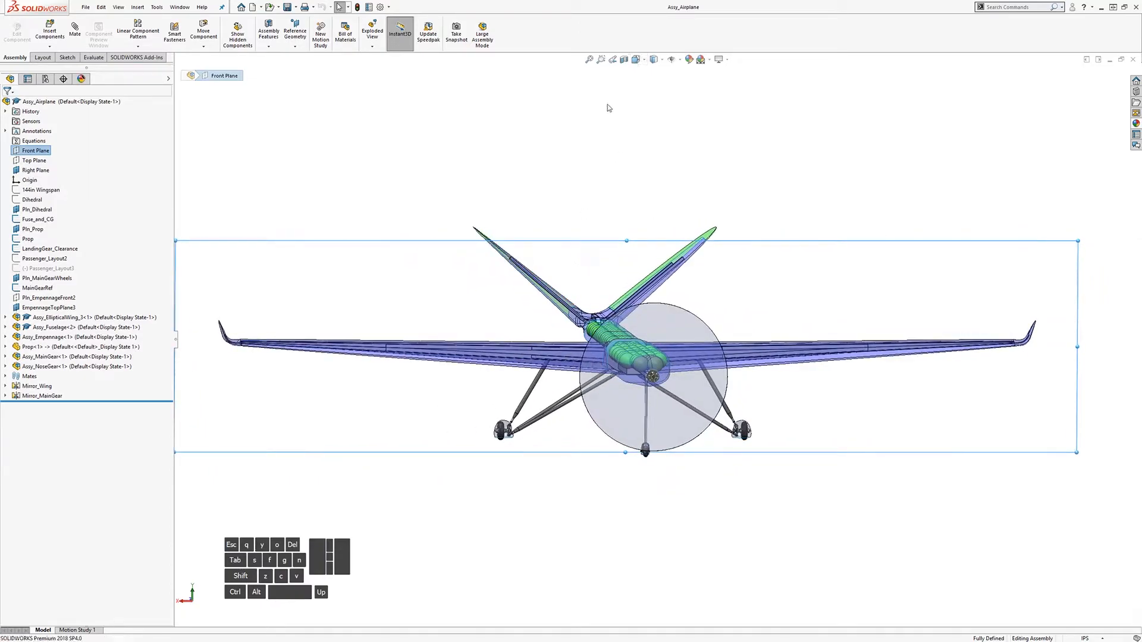
{"action": "middle_click_drag", "start_coordinate": [535, 205], "coordinate": [586, 204]}
{"action": "key", "text": "space"}
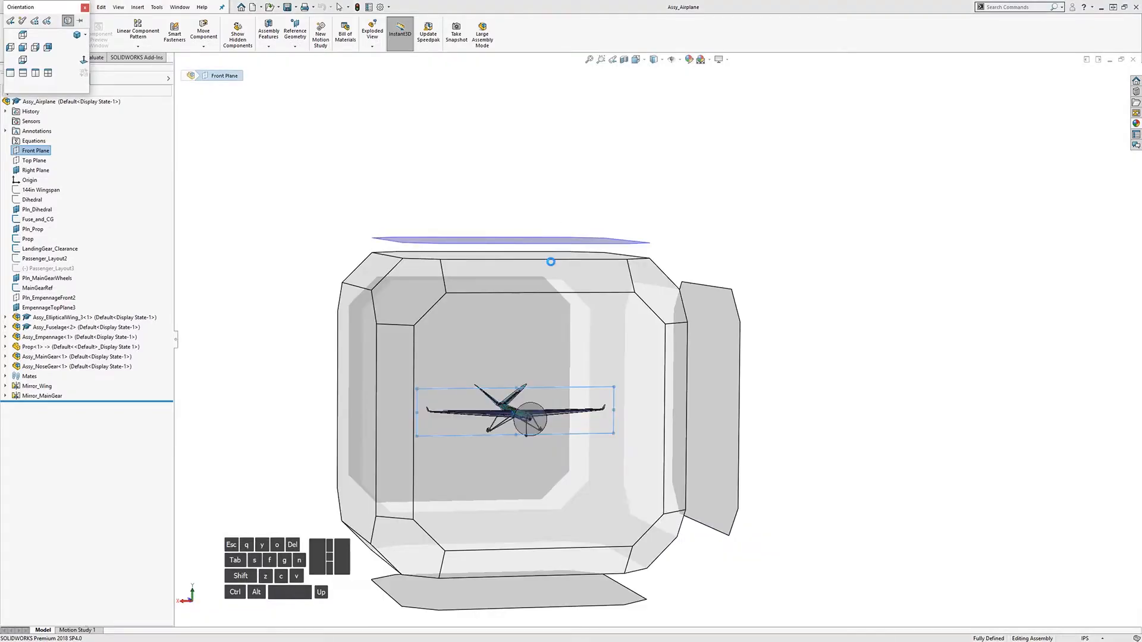
{"action": "mouse_move", "coordinate": [506, 354]}
{"action": "middle_mouse_down"}
{"action": "mouse_move", "coordinate": [478, 318]}
{"action": "mouse_move", "coordinate": [492, 340]}
{"action": "middle_mouse_up"}
{"action": "left_click", "coordinate": [516, 347]}
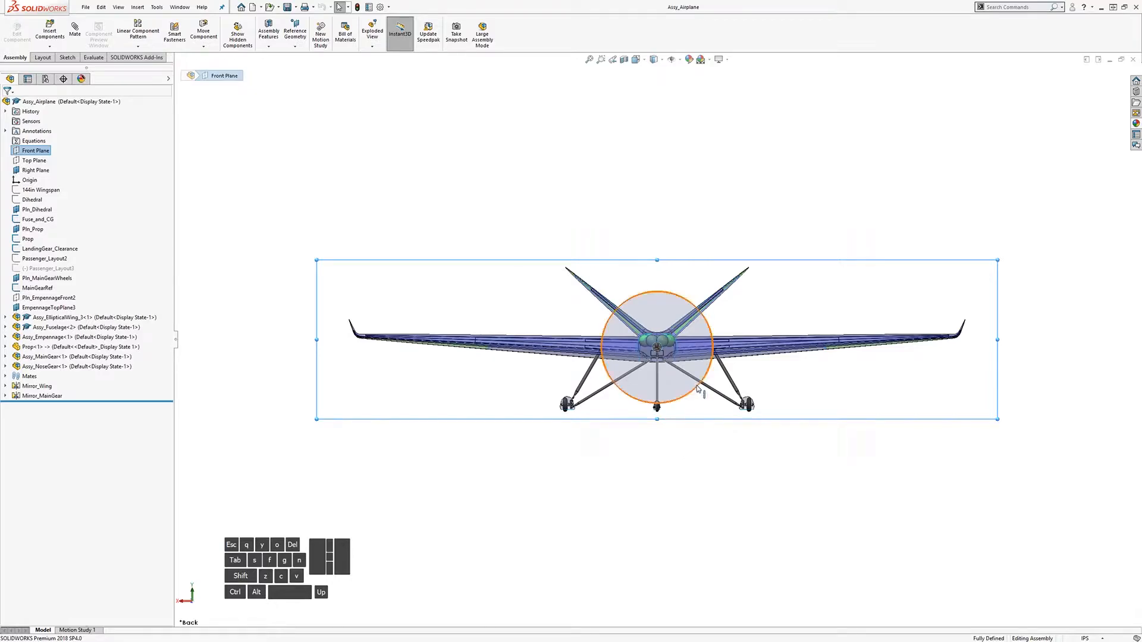
{"action": "scroll", "coordinate": [626, 377], "scroll_direction": "down", "scroll_amount": 3}
{"action": "scroll", "coordinate": [626, 375], "scroll_direction": "up", "scroll_amount": 3}
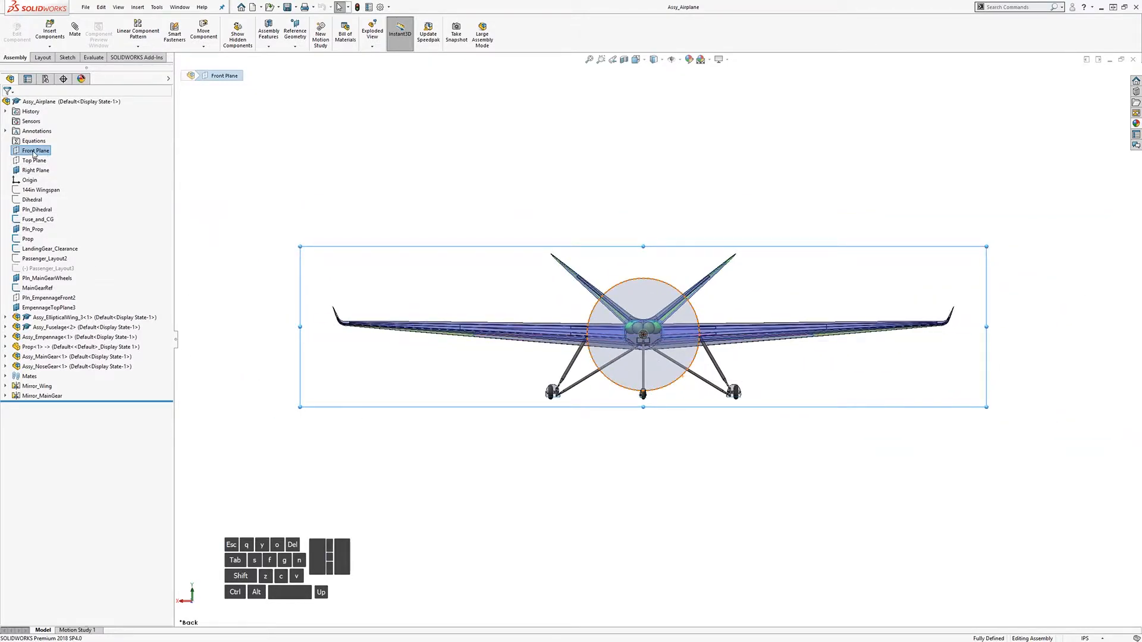
{"action": "left_click", "coordinate": [610, 436]}
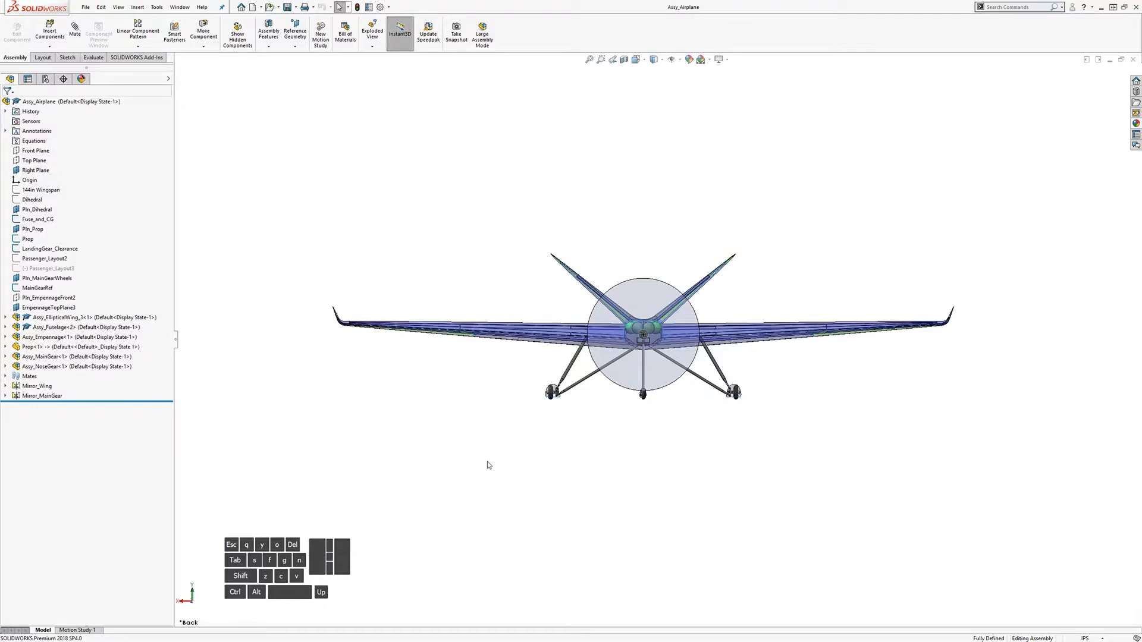
{"action": "key", "text": "ctrl+shift+z"}
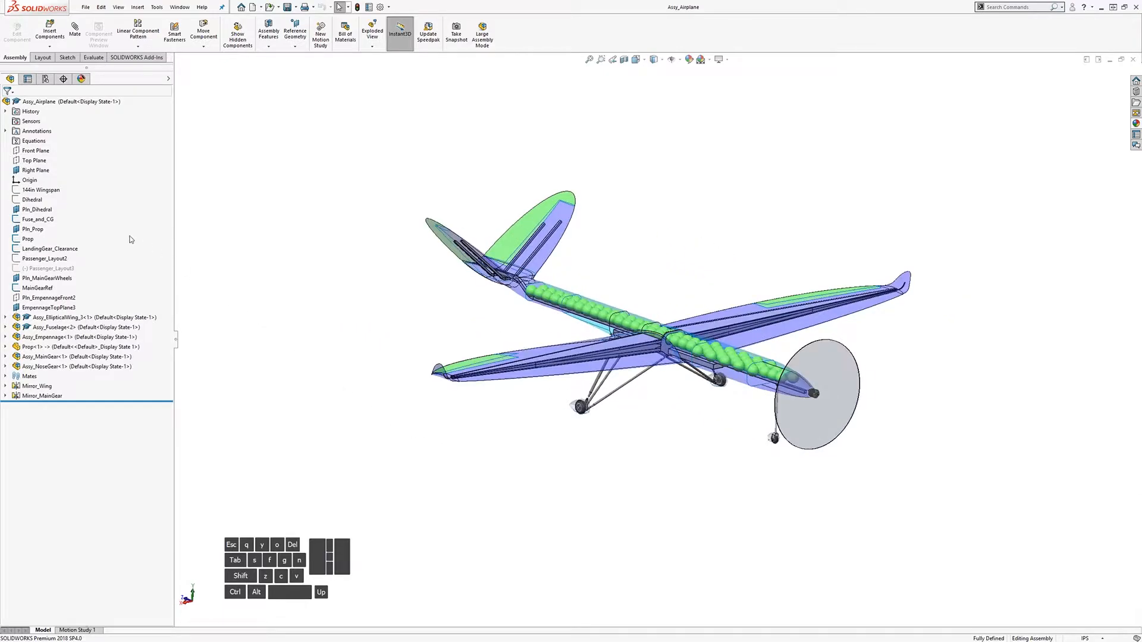
Step: Highlight the airplane assembly's Right Plane, switch to the Right view and examine the main landing gear wheel
{"action": "left_click", "coordinate": [41, 171]}
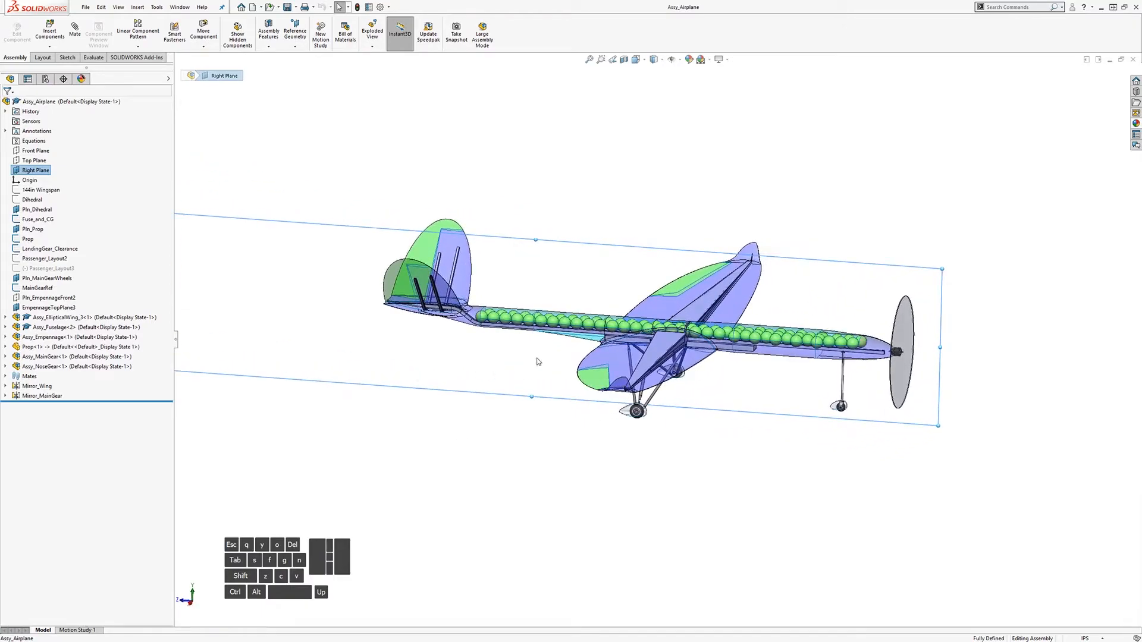
{"action": "left_click", "coordinate": [636, 59]}
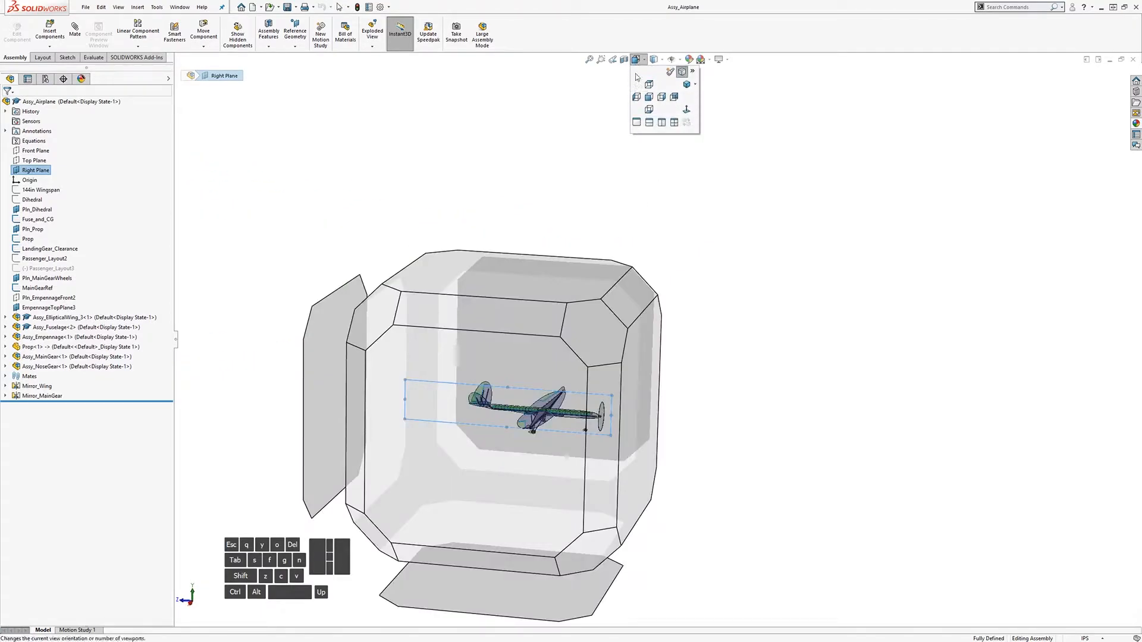
{"action": "left_click", "coordinate": [661, 97]}
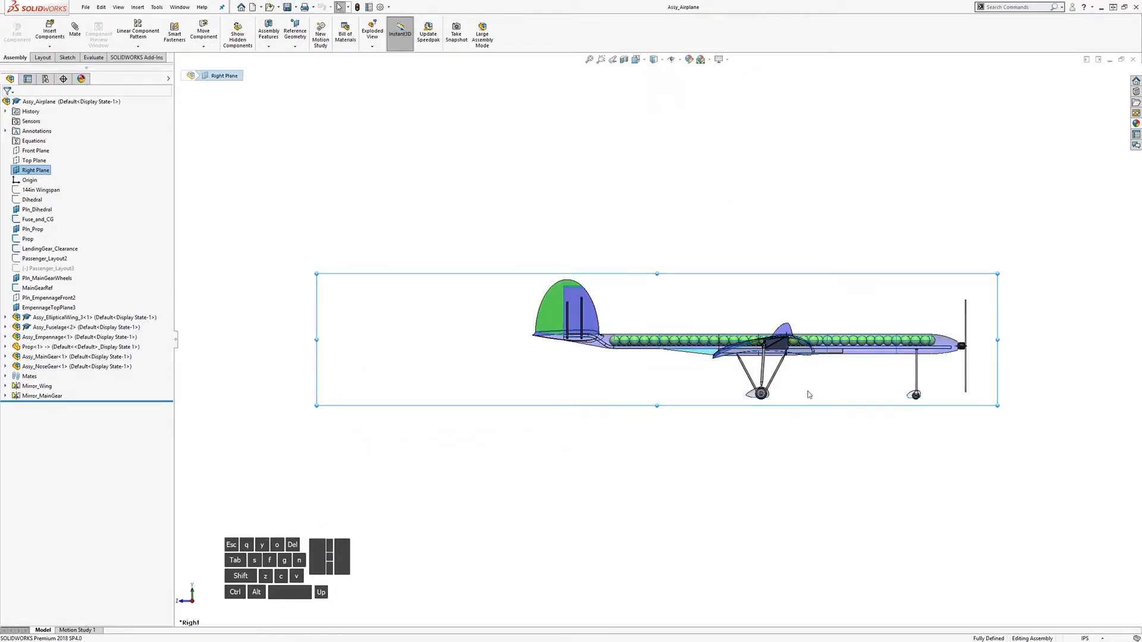
{"action": "scroll", "coordinate": [810, 378], "scroll_direction": "down", "scroll_amount": 3}
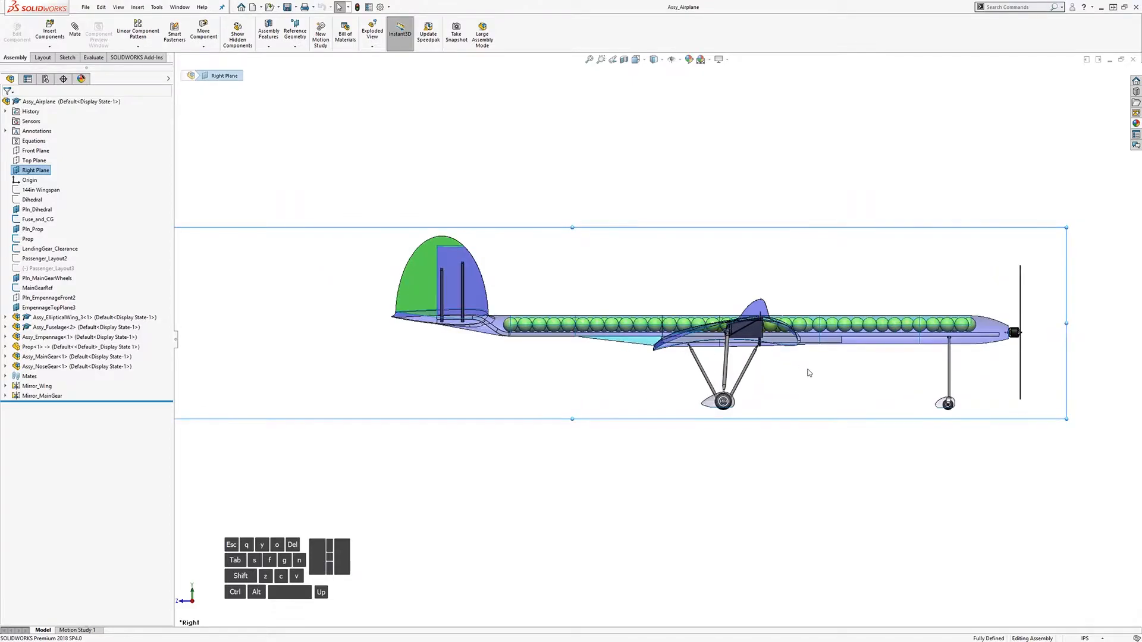
{"action": "scroll", "coordinate": [741, 406], "scroll_direction": "down", "scroll_amount": 6}
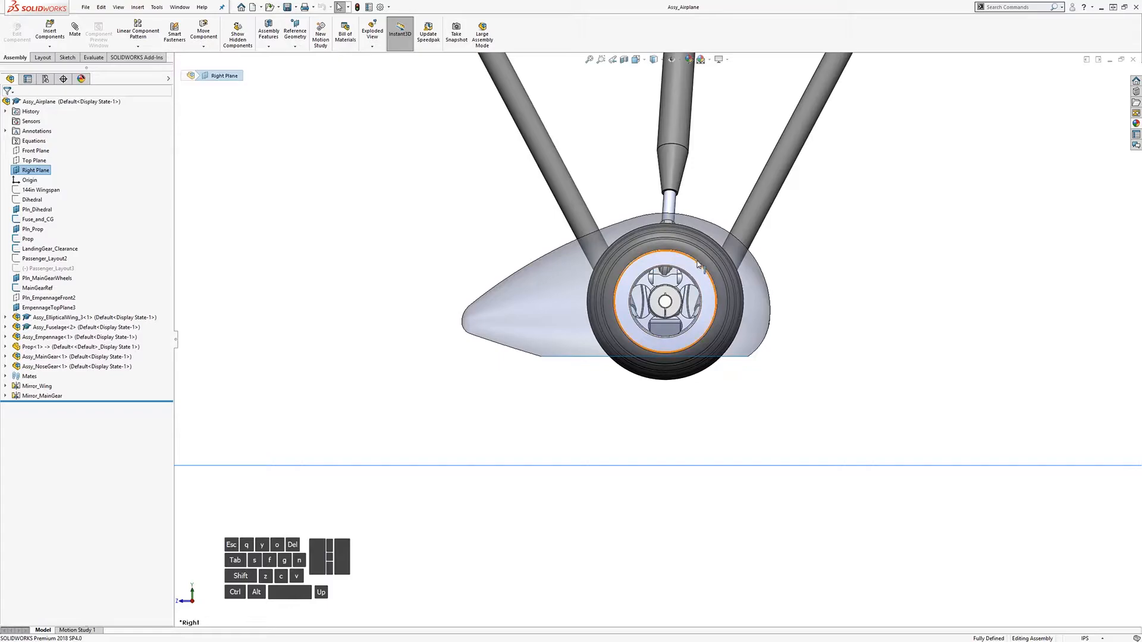
{"action": "key", "text": "f"}
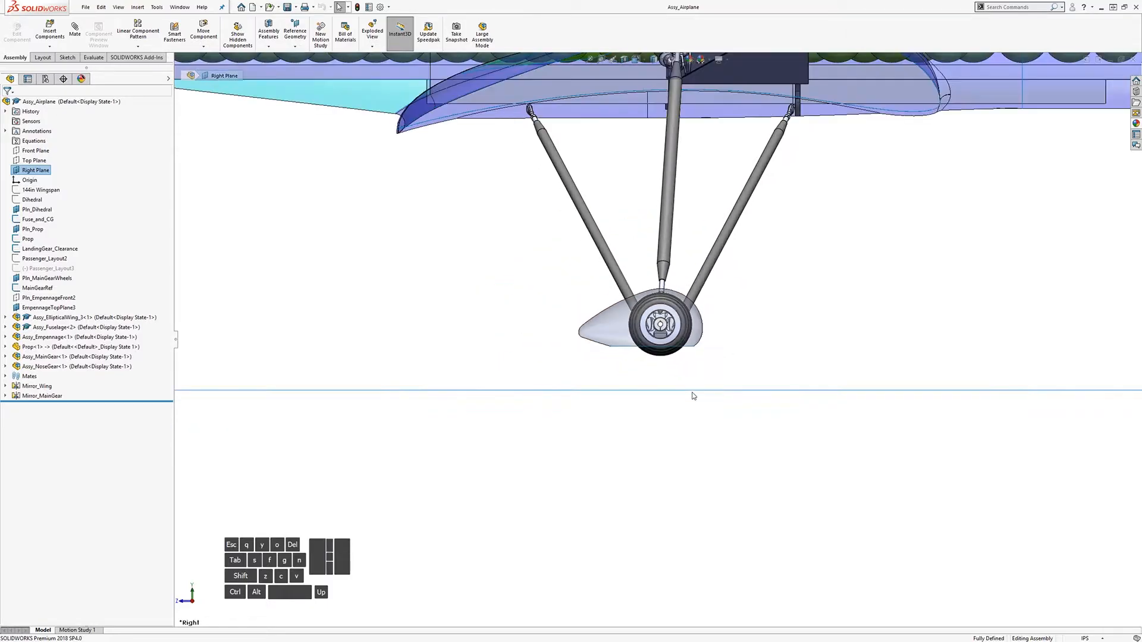
Step: Clear the plane selection and examine the main landing gear wheels from the Back view
{"action": "middle_click_drag", "start_coordinate": [672, 380], "coordinate": [582, 348]}
{"action": "left_click", "coordinate": [582, 348]}
{"action": "key", "text": "space"}
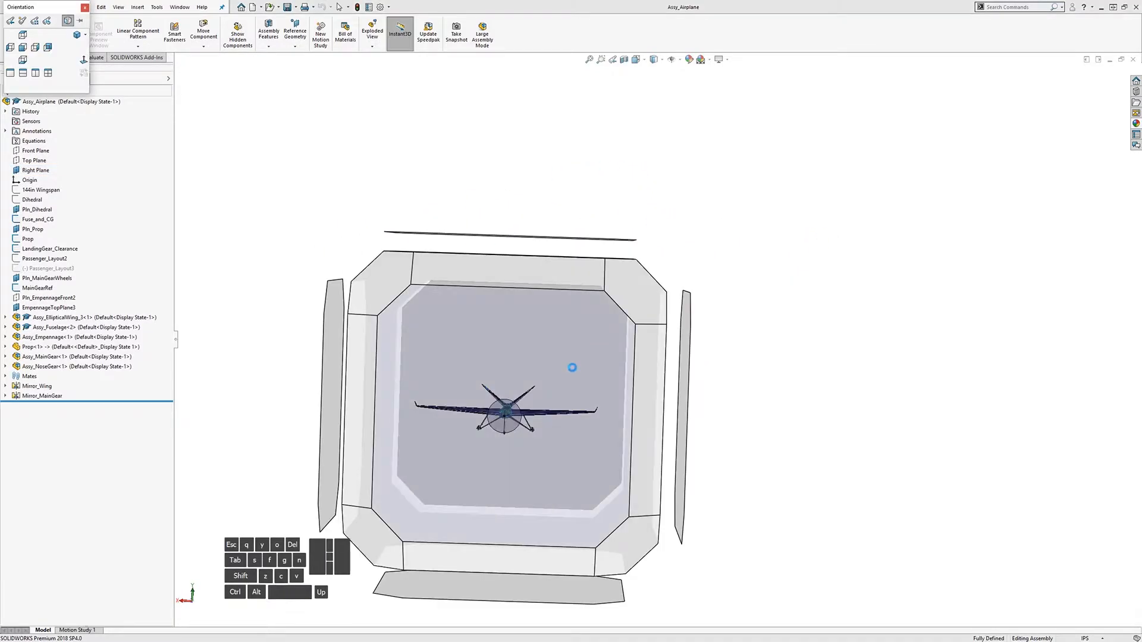
{"action": "left_click", "coordinate": [570, 375]}
{"action": "scroll", "coordinate": [577, 371], "scroll_direction": "down", "scroll_amount": 10}
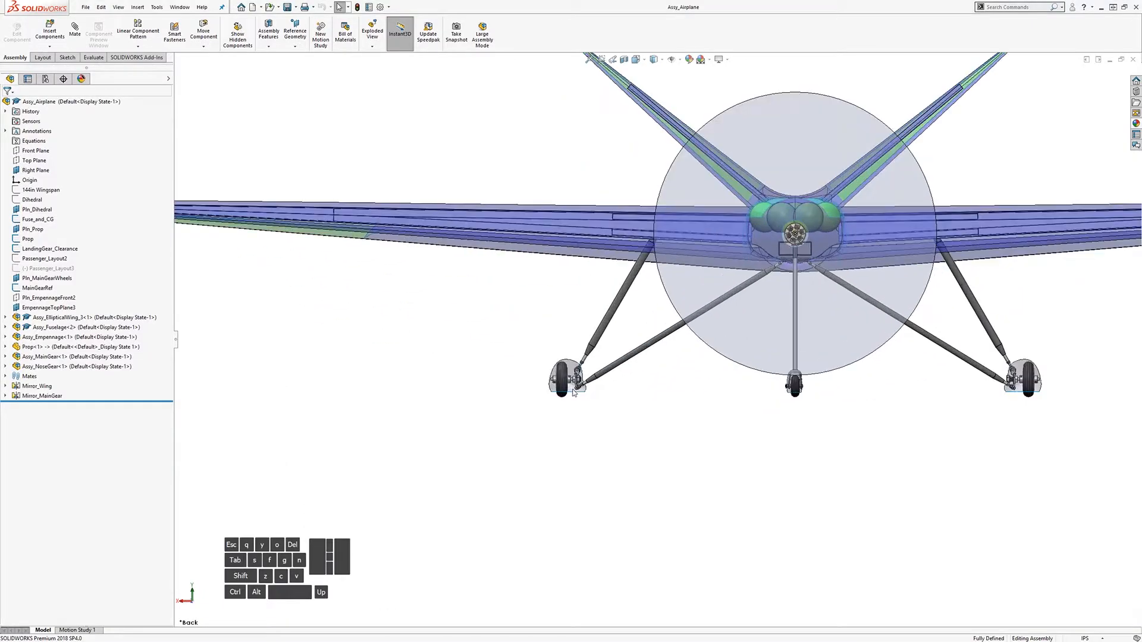
{"action": "scroll", "coordinate": [577, 371], "scroll_direction": "down", "scroll_amount": 6}
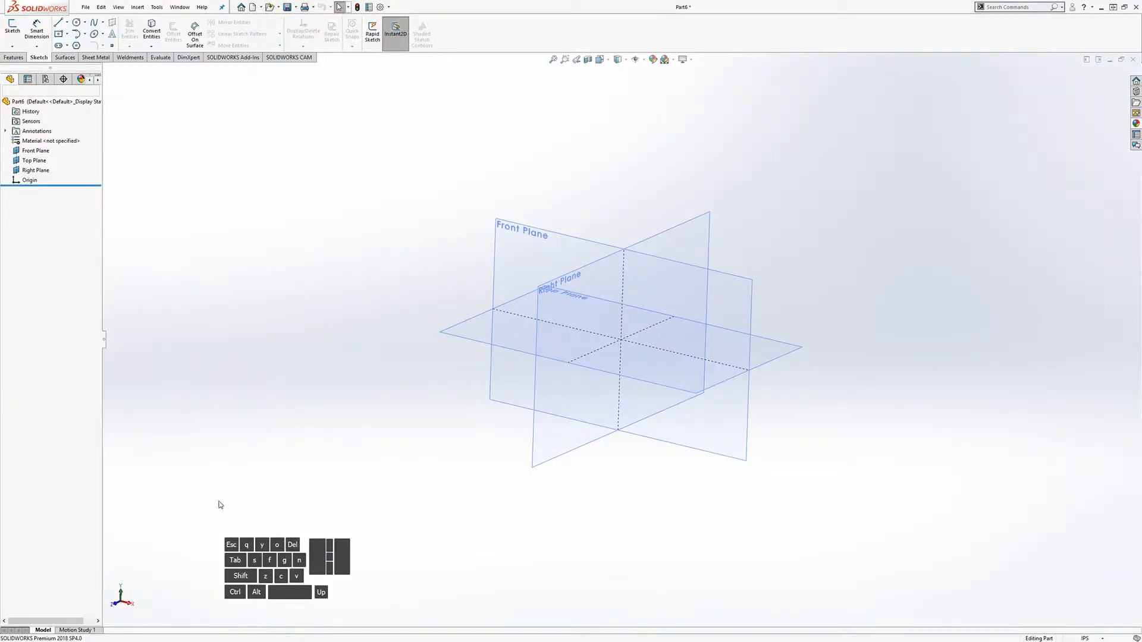
Step: Start a sketch on the Right Plane of the wheel part
{"action": "middle_click_drag", "start_coordinate": [499, 455], "coordinate": [553, 492]}
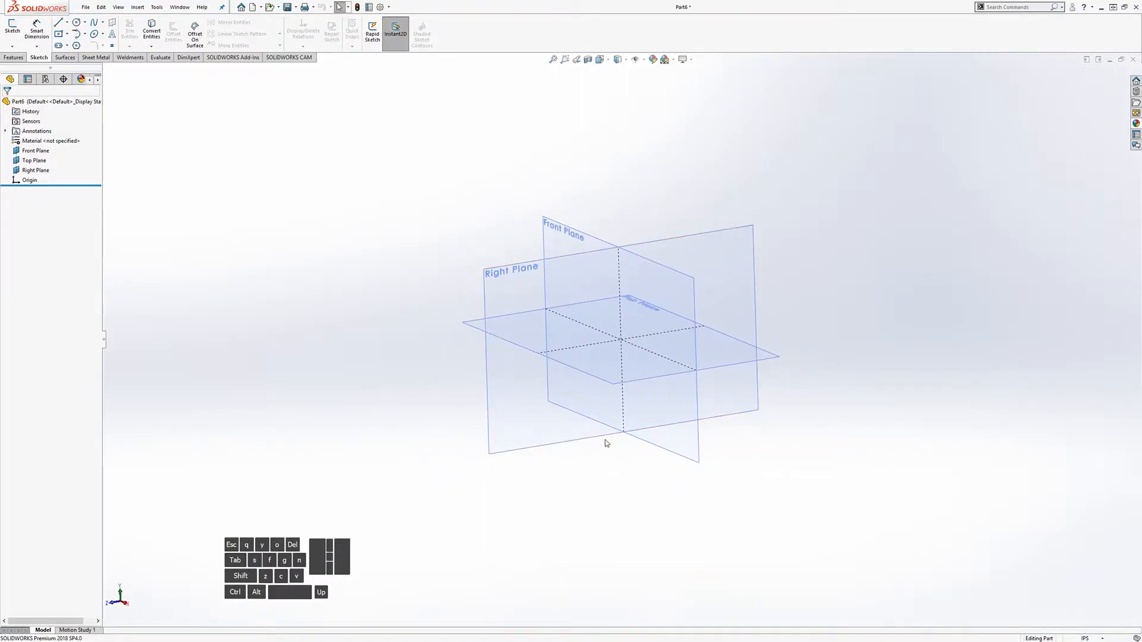
{"action": "mouse_move", "coordinate": [589, 401]}
{"action": "middle_mouse_down"}
{"action": "mouse_move", "coordinate": [576, 395]}
{"action": "mouse_move", "coordinate": [587, 418]}
{"action": "middle_mouse_up"}
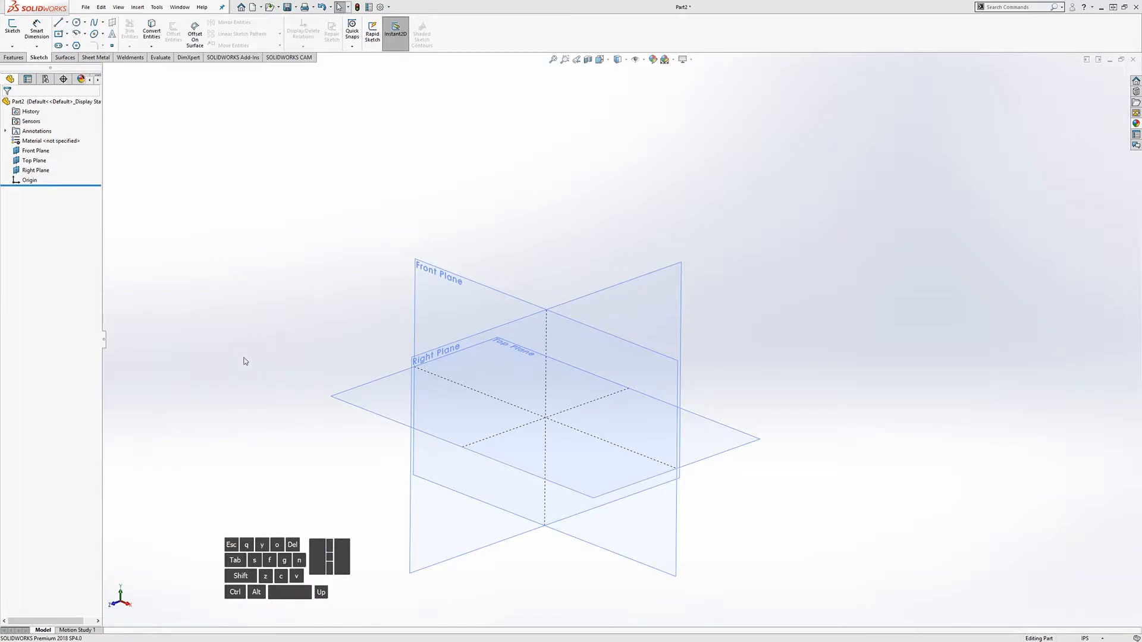
{"action": "middle_click_drag", "start_coordinate": [255, 364], "coordinate": [227, 326]}
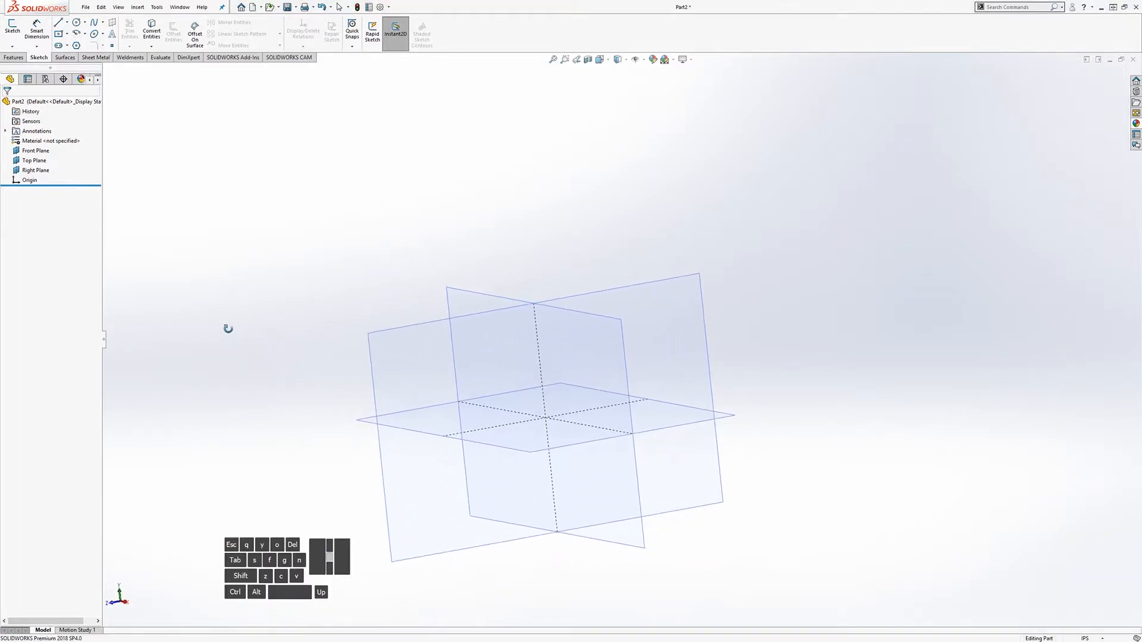
{"action": "left_click", "coordinate": [424, 385]}
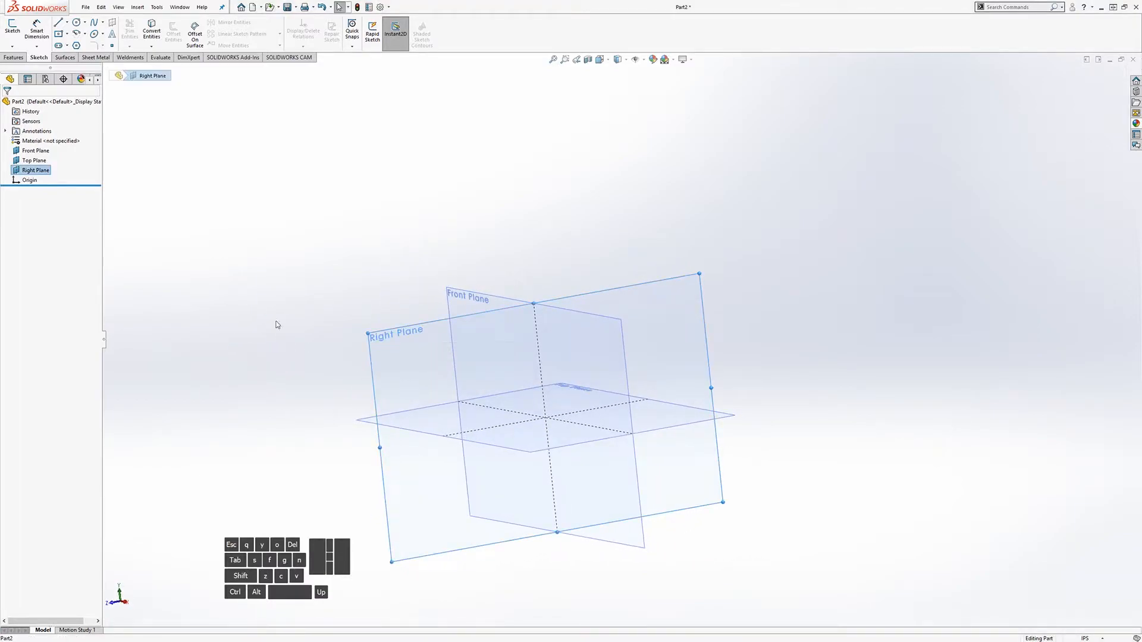
{"action": "left_click", "coordinate": [12, 26]}
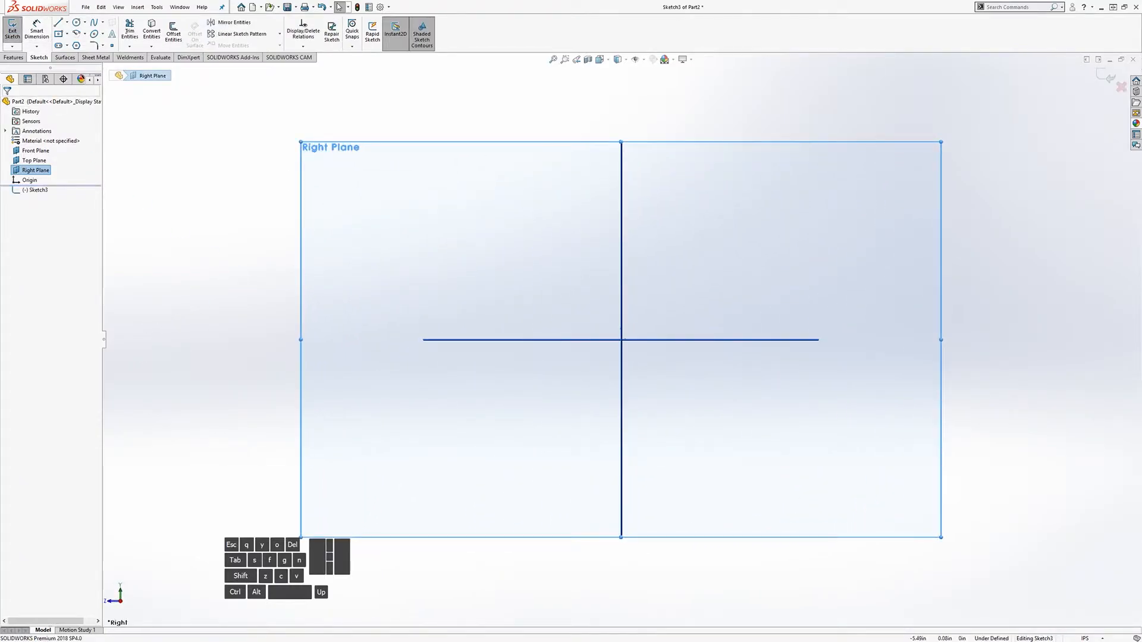
Step: Switch to Photos to check the caliper photo of the tire diameter, and minimize it to return to the sketch
{"action": "key", "text": "alt+Tab"}
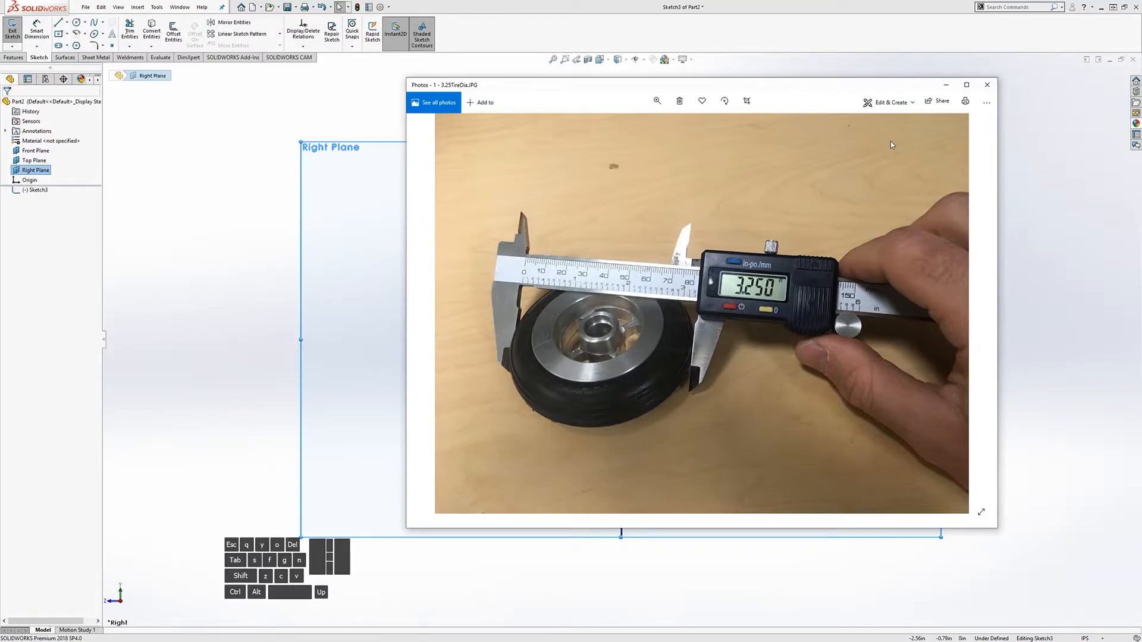
{"action": "left_click", "coordinate": [946, 85]}
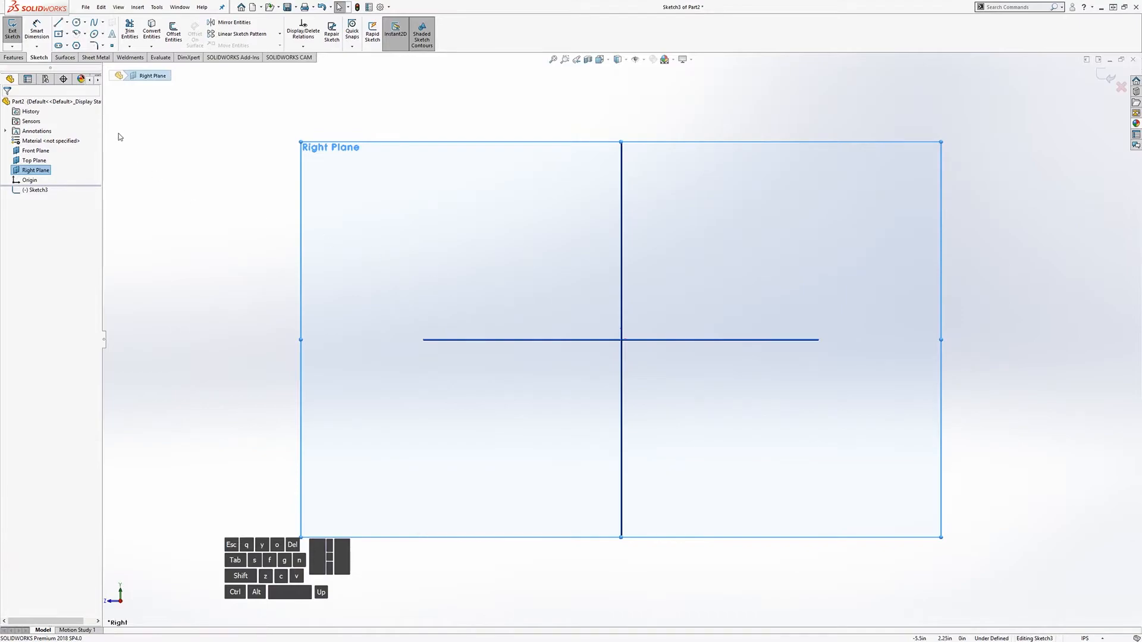
Step: Sketch a circle above the horizontal axis and away from the origin on the Right Plane
{"action": "left_click", "coordinate": [76, 22]}
{"action": "left_click", "coordinate": [438, 261]}
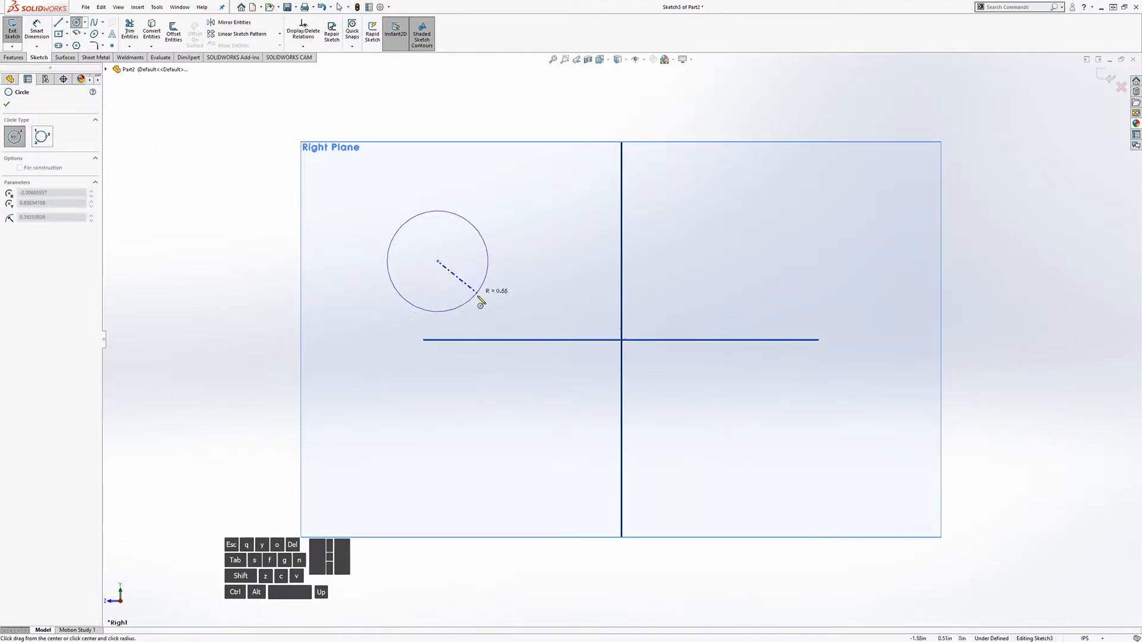
{"action": "left_click", "coordinate": [493, 313]}
{"action": "key", "text": "Escape"}
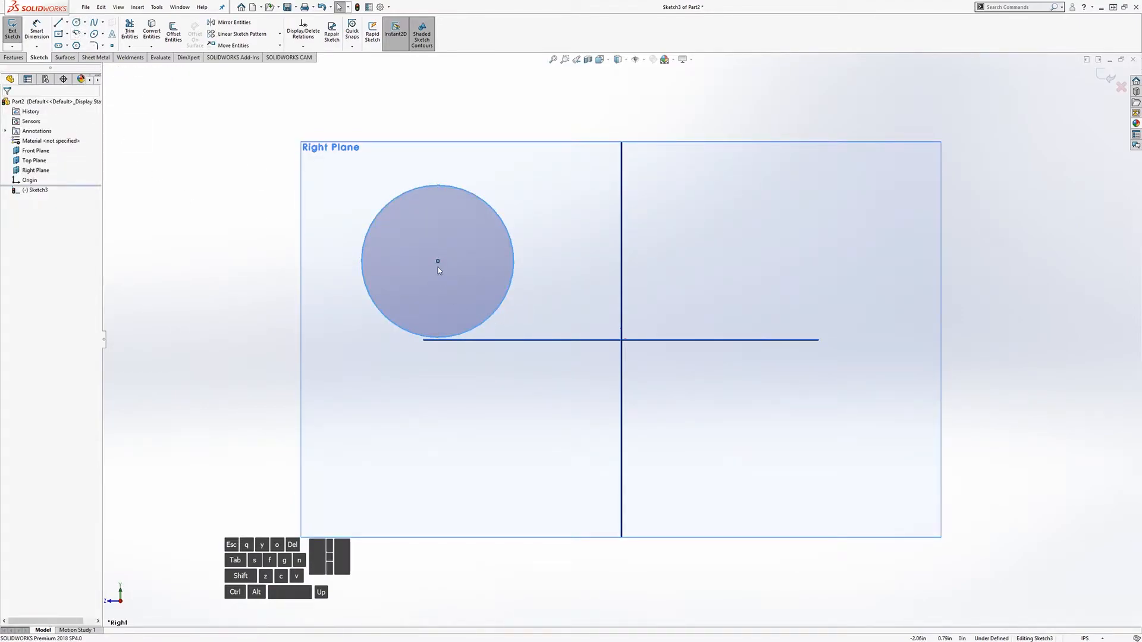
{"action": "left_click", "coordinate": [391, 419]}
{"action": "left_click", "coordinate": [291, 400]}
Step: Move the circle's center to about X -1.83, Y 0.67 in and enlarge the circle freehand
{"action": "middle_click_drag", "start_coordinate": [408, 325], "coordinate": [451, 298]}
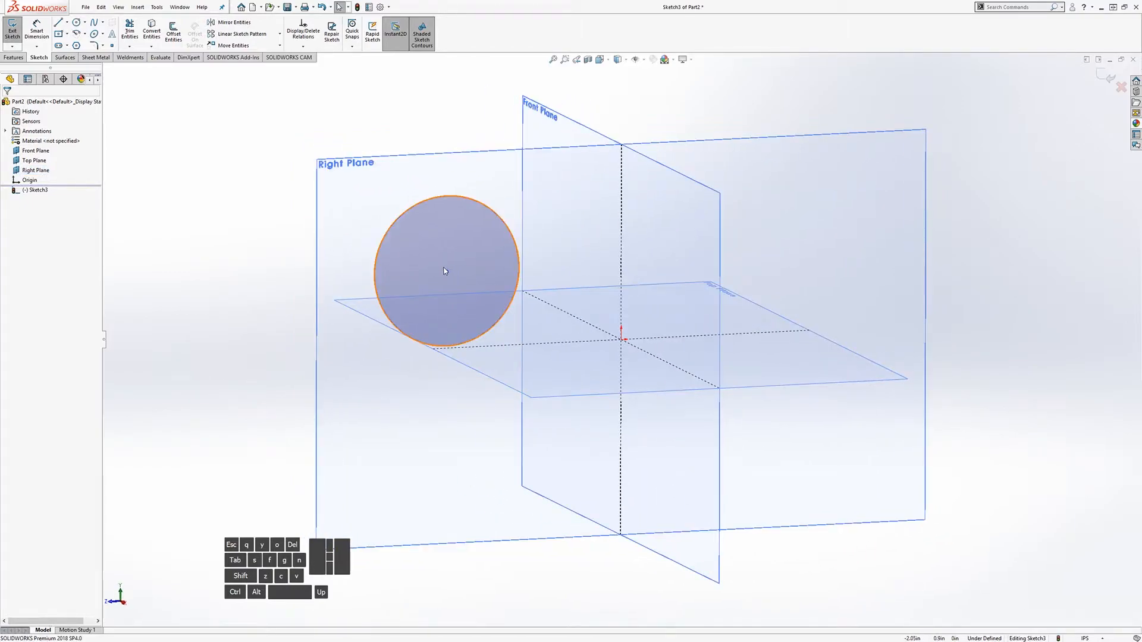
{"action": "mouse_move", "coordinate": [446, 271]}
{"action": "left_mouse_down"}
{"action": "mouse_move", "coordinate": [475, 297]}
{"action": "mouse_move", "coordinate": [451, 273]}
{"action": "mouse_move", "coordinate": [467, 296]}
{"action": "mouse_move", "coordinate": [462, 287]}
{"action": "left_mouse_up"}
{"action": "left_click_drag", "start_coordinate": [522, 326], "coordinate": [518, 359]}
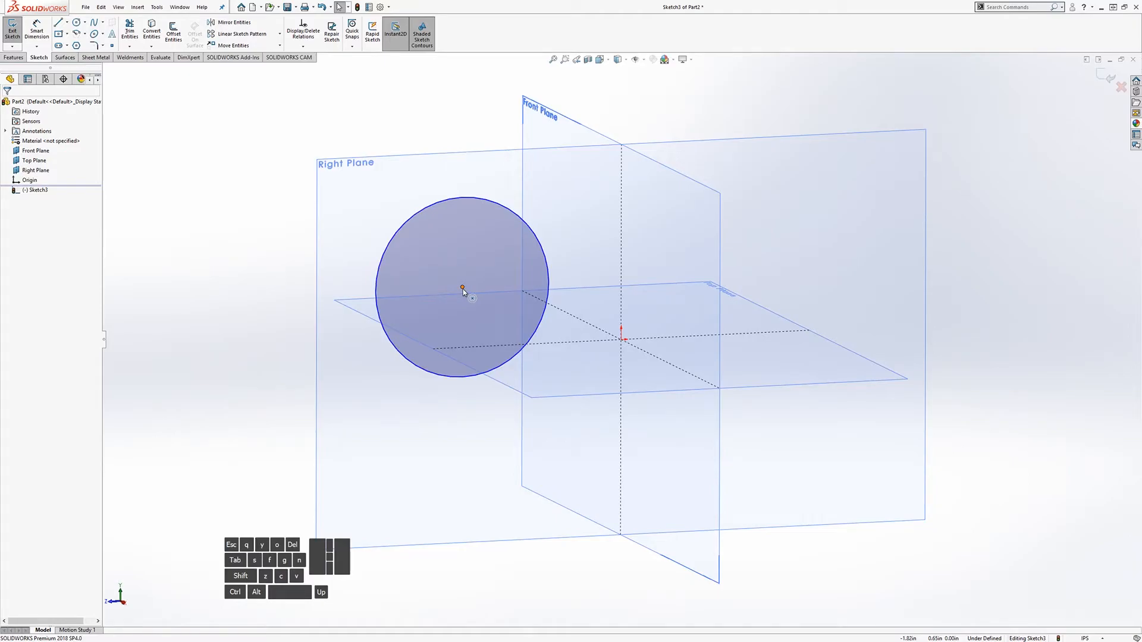
Step: Make the circle's center coincident with the sketch origin and test that the center is held there
{"action": "left_click", "coordinate": [462, 289]}
{"action": "middle_click_drag", "start_coordinate": [462, 289], "coordinate": [393, 343]}
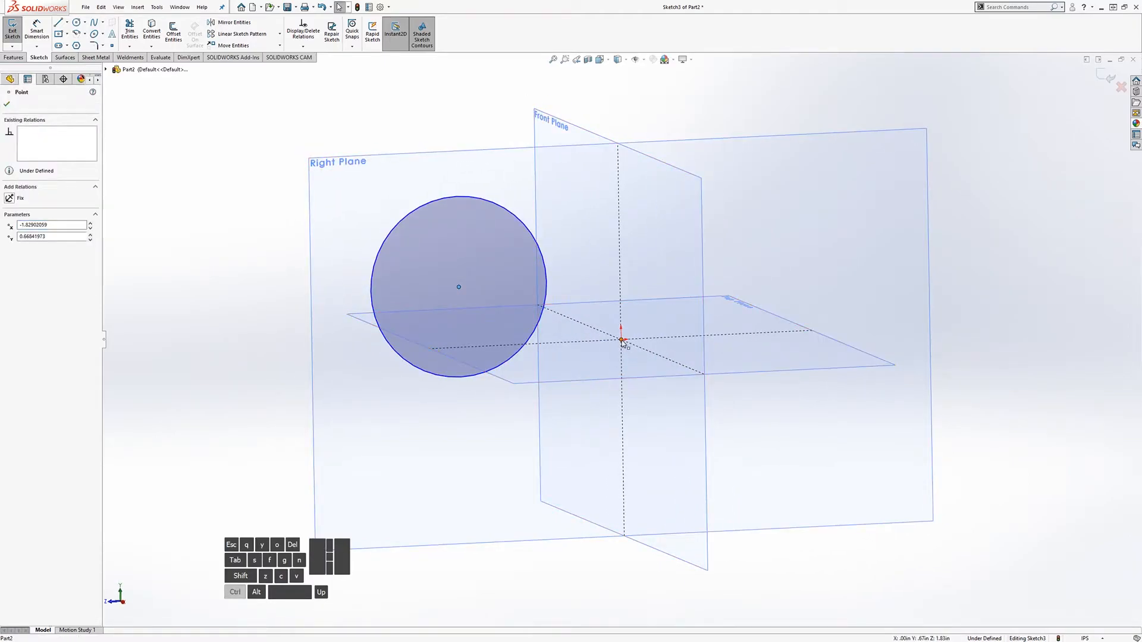
{"action": "left_click", "coordinate": [622, 341], "text": "ctrl"}
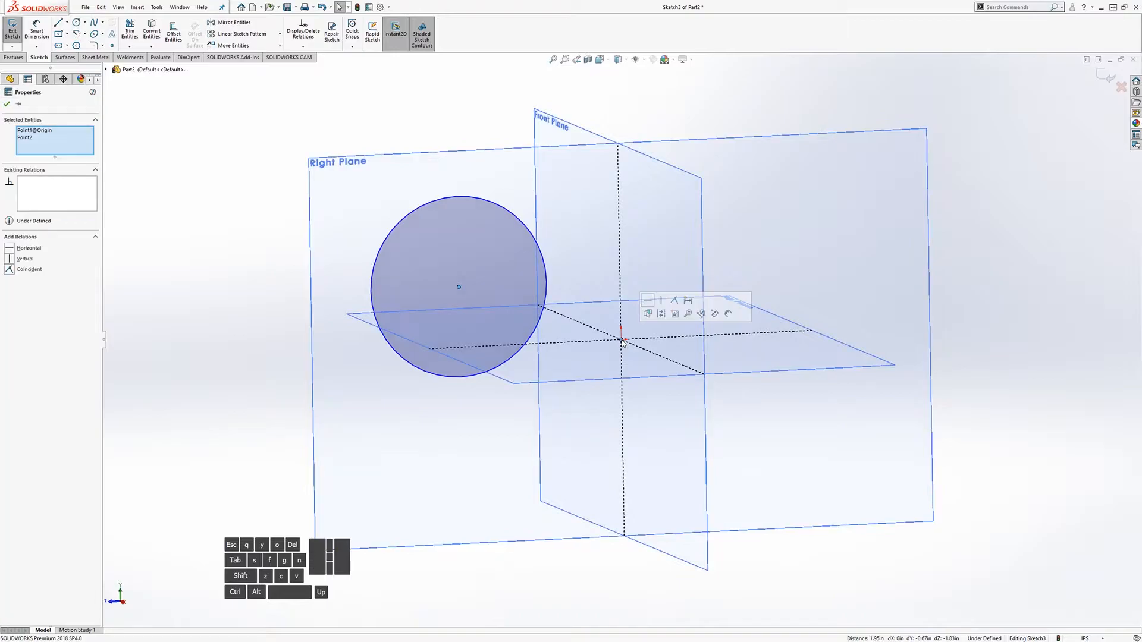
{"action": "left_click", "coordinate": [11, 271]}
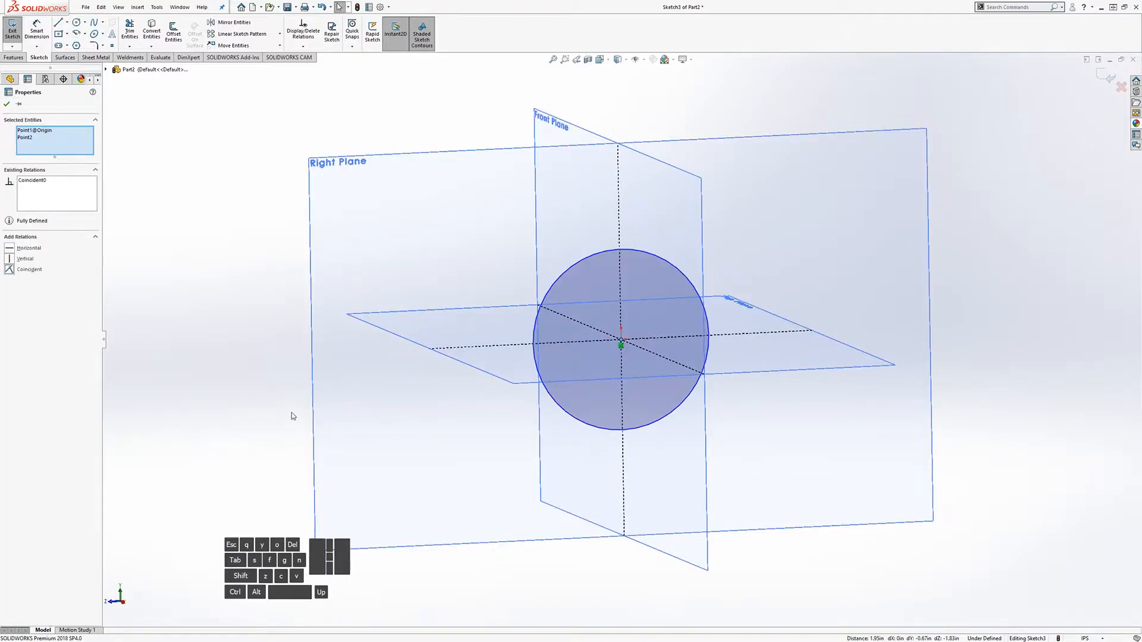
{"action": "left_click", "coordinate": [255, 391]}
{"action": "middle_click_drag", "start_coordinate": [673, 376], "coordinate": [614, 305]}
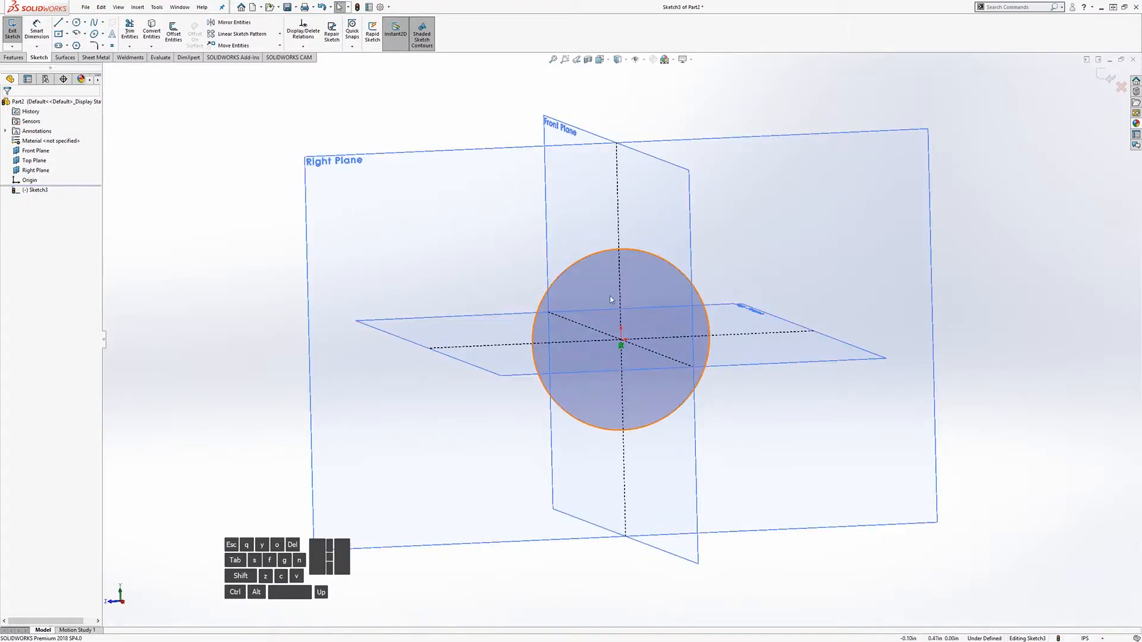
{"action": "mouse_move", "coordinate": [621, 343]}
{"action": "left_mouse_down"}
{"action": "mouse_move", "coordinate": [614, 334]}
{"action": "mouse_move", "coordinate": [632, 353]}
{"action": "mouse_move", "coordinate": [604, 345]}
{"action": "left_mouse_up"}
{"action": "left_click", "coordinate": [961, 388]}
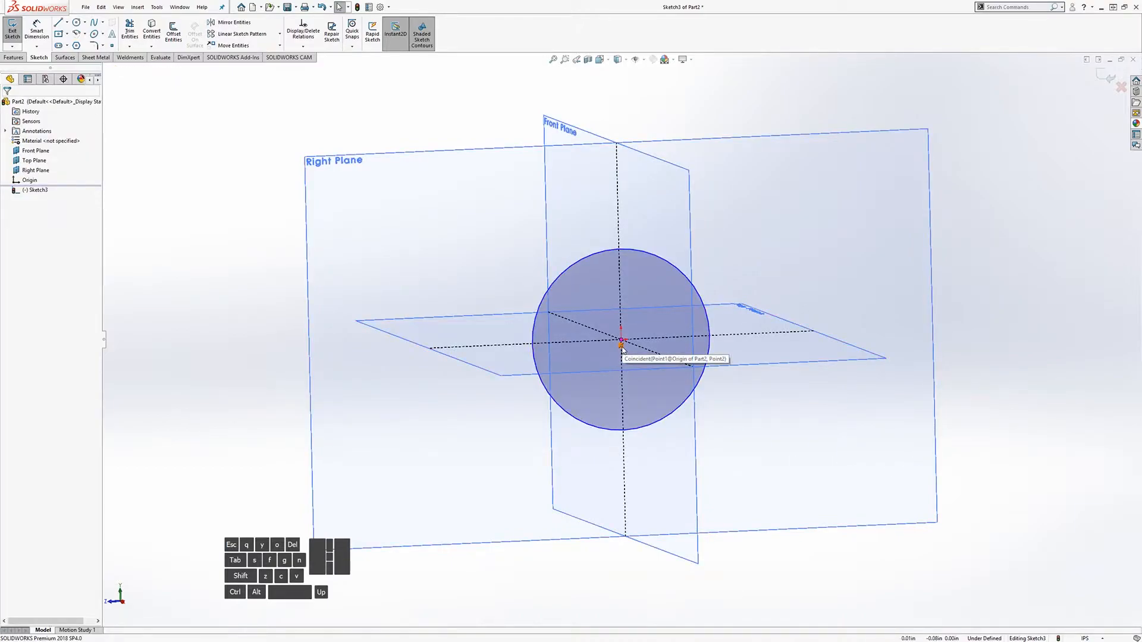
Step: Enlarge the origin-centered circle freehand and dimension its diameter at 3.25 in
{"action": "left_click_drag", "start_coordinate": [577, 264], "coordinate": [476, 312]}
{"action": "left_click", "coordinate": [254, 331]}
{"action": "left_click", "coordinate": [37, 31]}
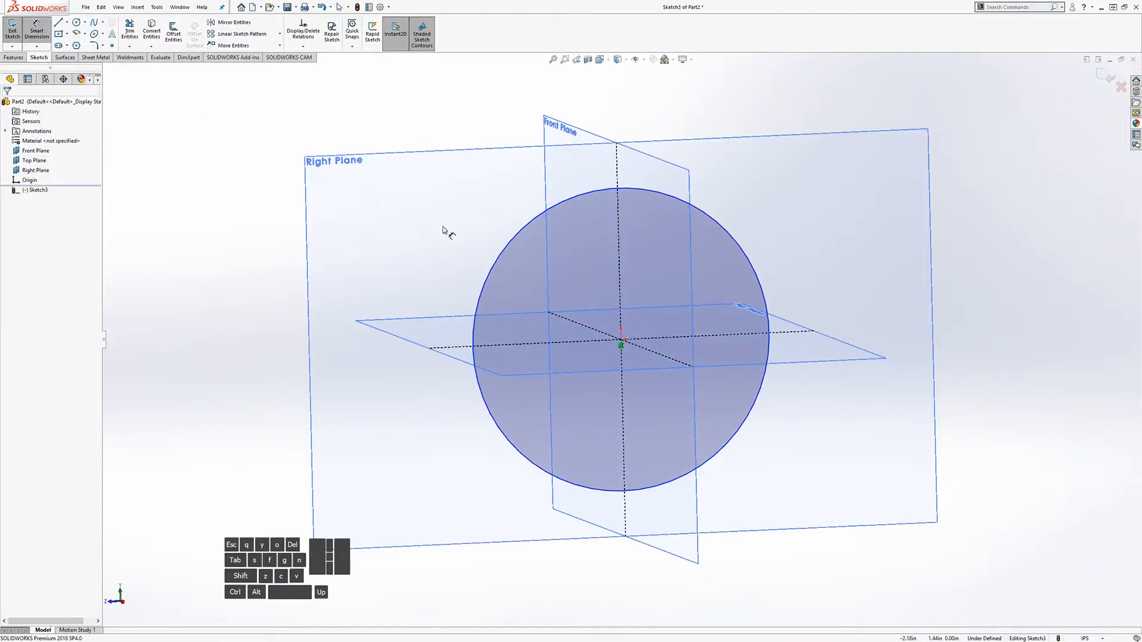
{"action": "left_click", "coordinate": [510, 246]}
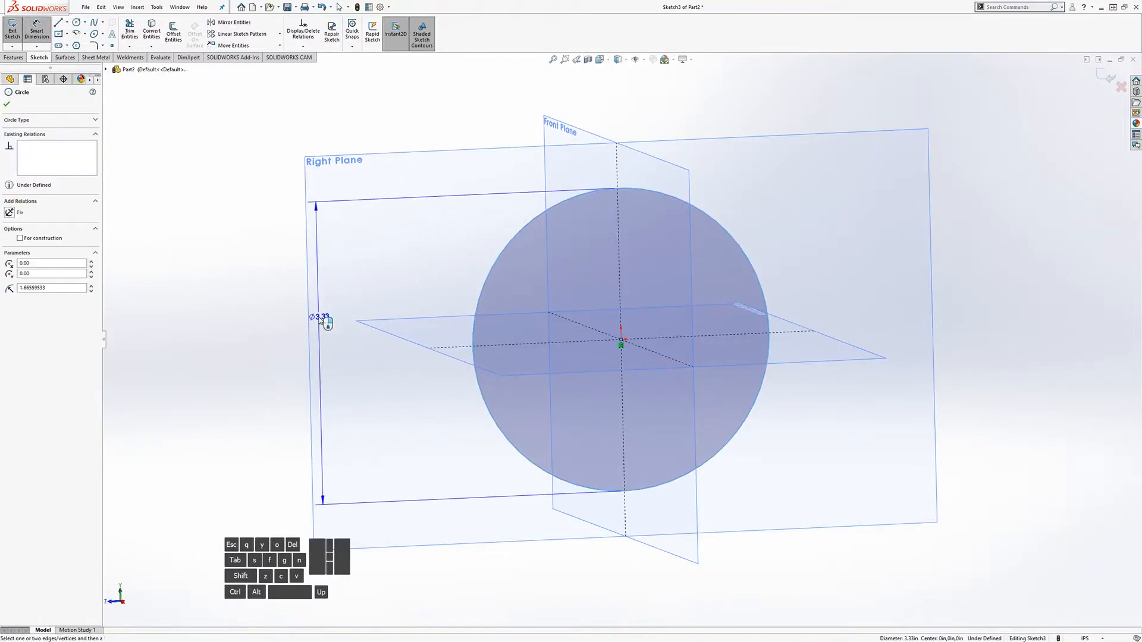
{"action": "left_click", "coordinate": [326, 321]}
{"action": "key", "text": "Return"}
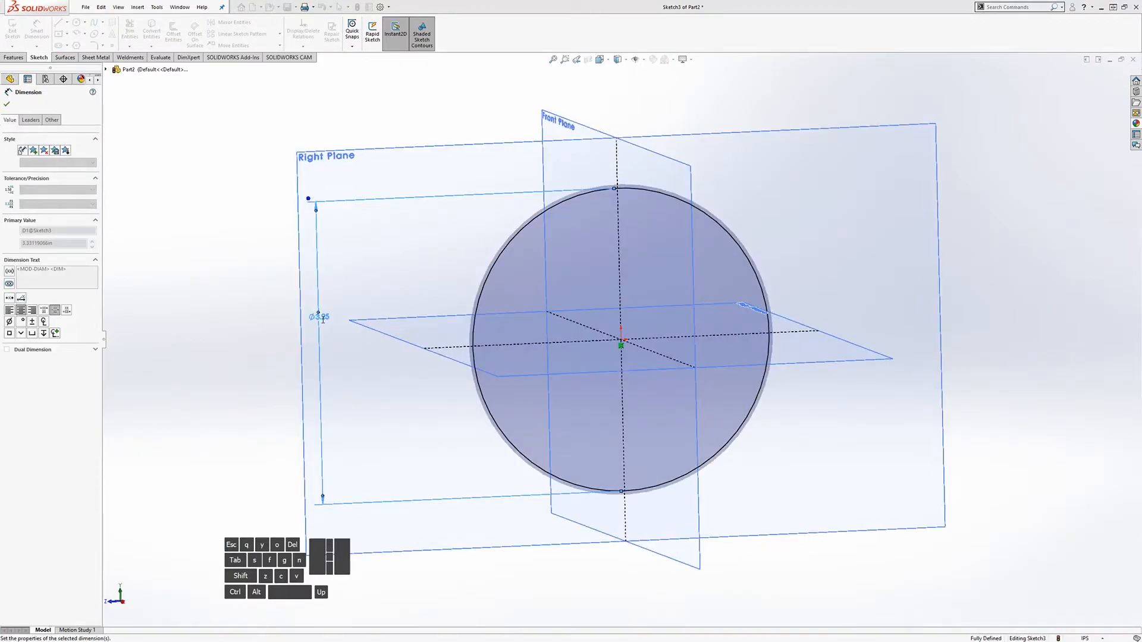
{"action": "key", "text": "Escape"}
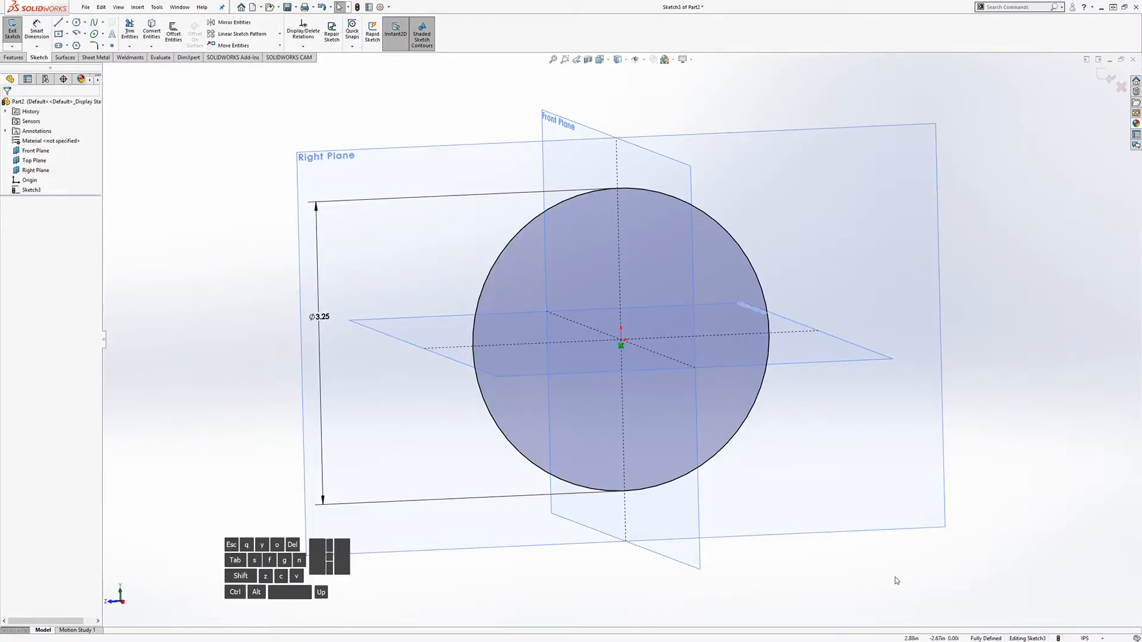
{"action": "left_click", "coordinate": [1085, 638]}
{"action": "left_click", "coordinate": [1084, 638]}
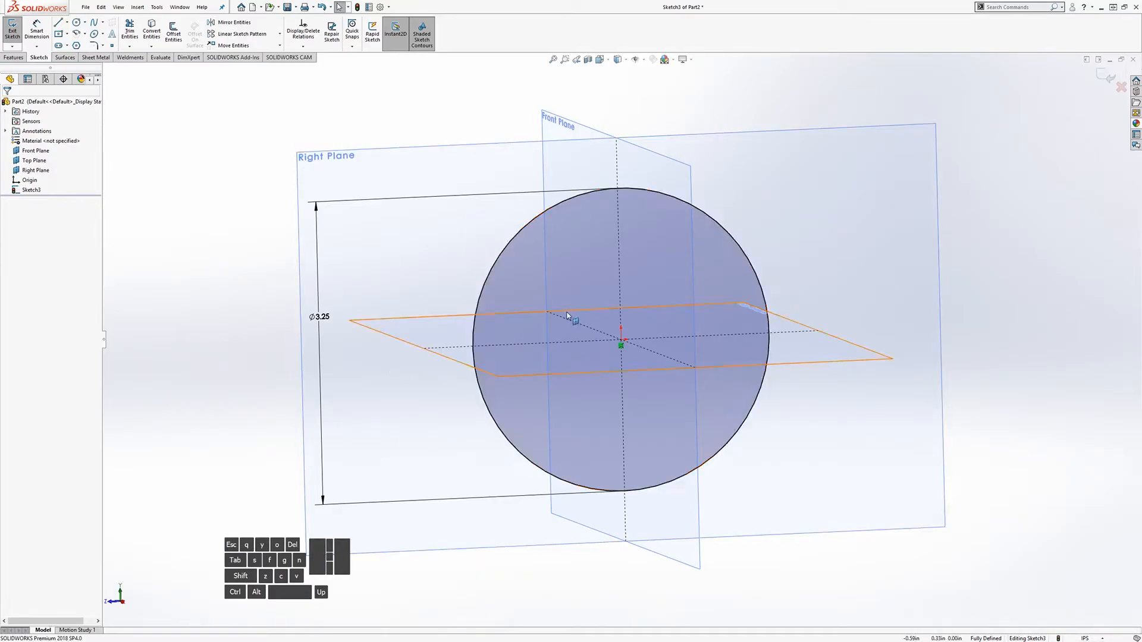
Step: Convert the 3.25 in tire circle to construction geometry
{"action": "middle_click_drag", "start_coordinate": [570, 315], "coordinate": [579, 324]}
{"action": "middle_click_drag", "start_coordinate": [478, 261], "coordinate": [473, 257]}
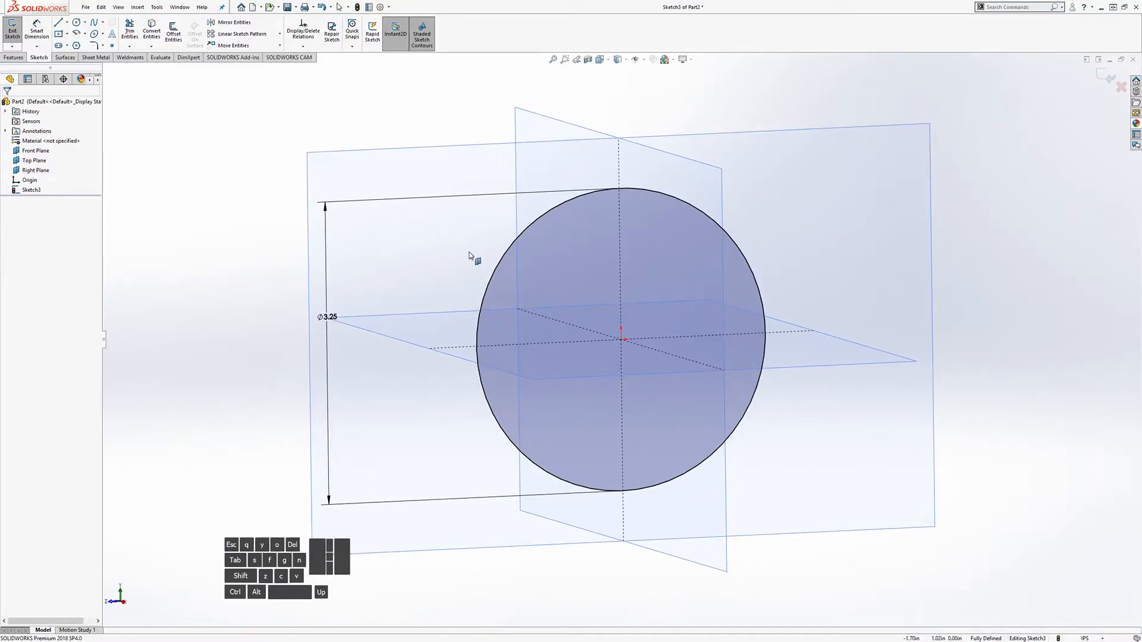
{"action": "left_click", "coordinate": [502, 265]}
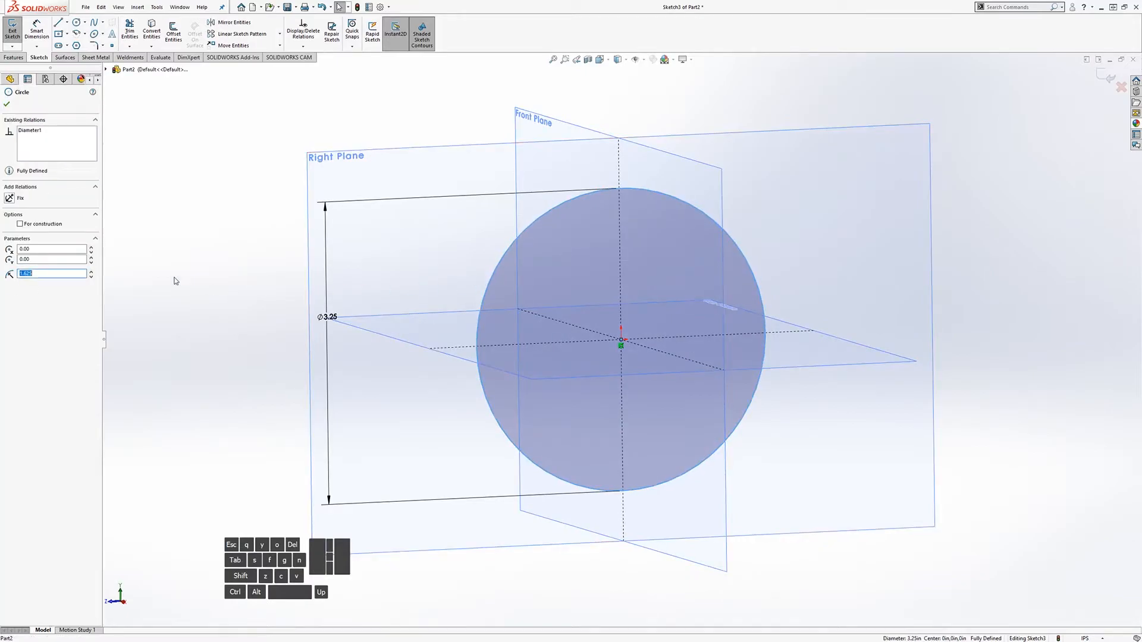
{"action": "key", "text": "Escape"}
{"action": "key", "text": "z"}
{"action": "scroll", "coordinate": [771, 346], "scroll_direction": "down", "scroll_amount": 1}
{"action": "mouse_move", "coordinate": [599, 339]}
{"action": "middle_mouse_down"}
{"action": "mouse_move", "coordinate": [545, 295]}
{"action": "mouse_move", "coordinate": [594, 301]}
{"action": "mouse_move", "coordinate": [592, 337]}
{"action": "mouse_move", "coordinate": [611, 355]}
{"action": "middle_mouse_up"}
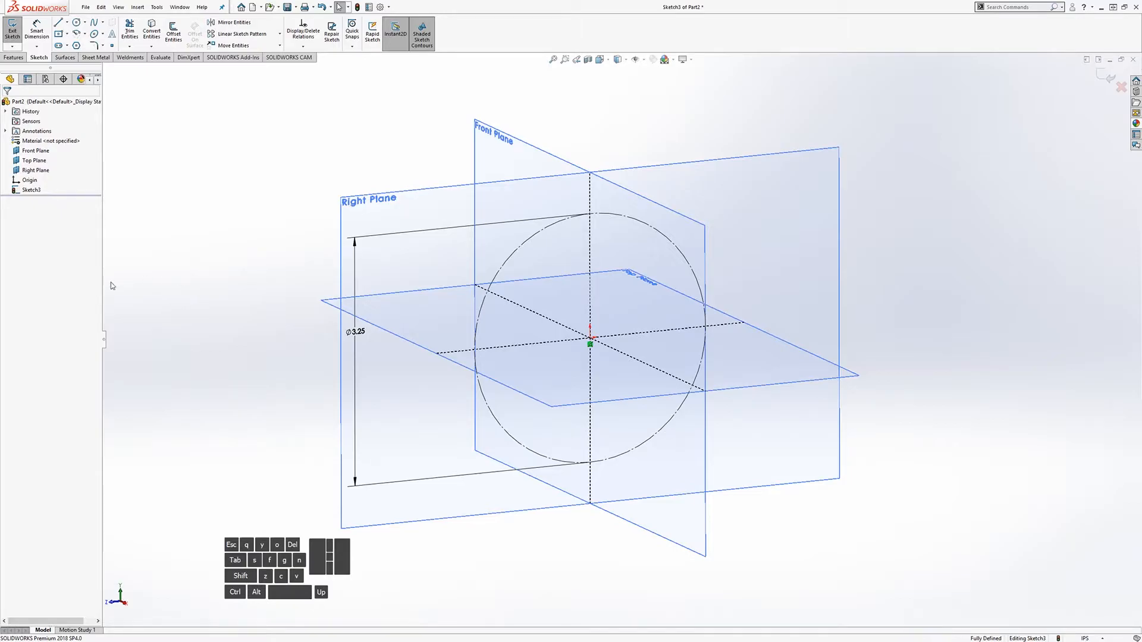
Step: Switch to Photos to check the caliper photo of the aluminum wheel diameter, and return to the SOLIDWORKS sketch
{"action": "key", "text": "alt+Tab"}
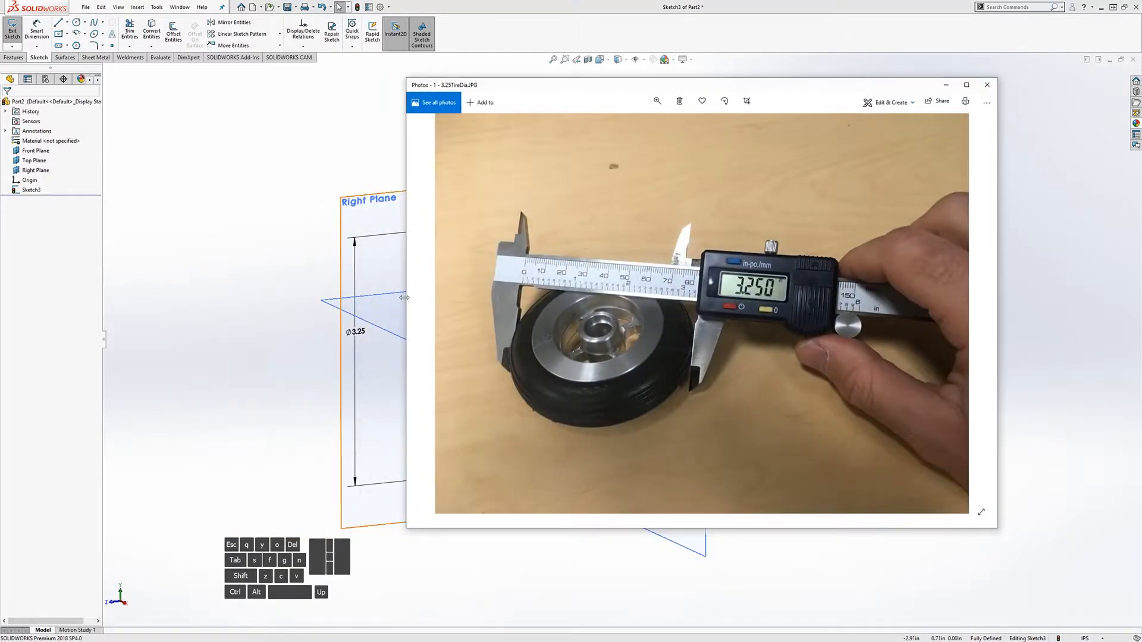
{"action": "key", "text": "Right"}
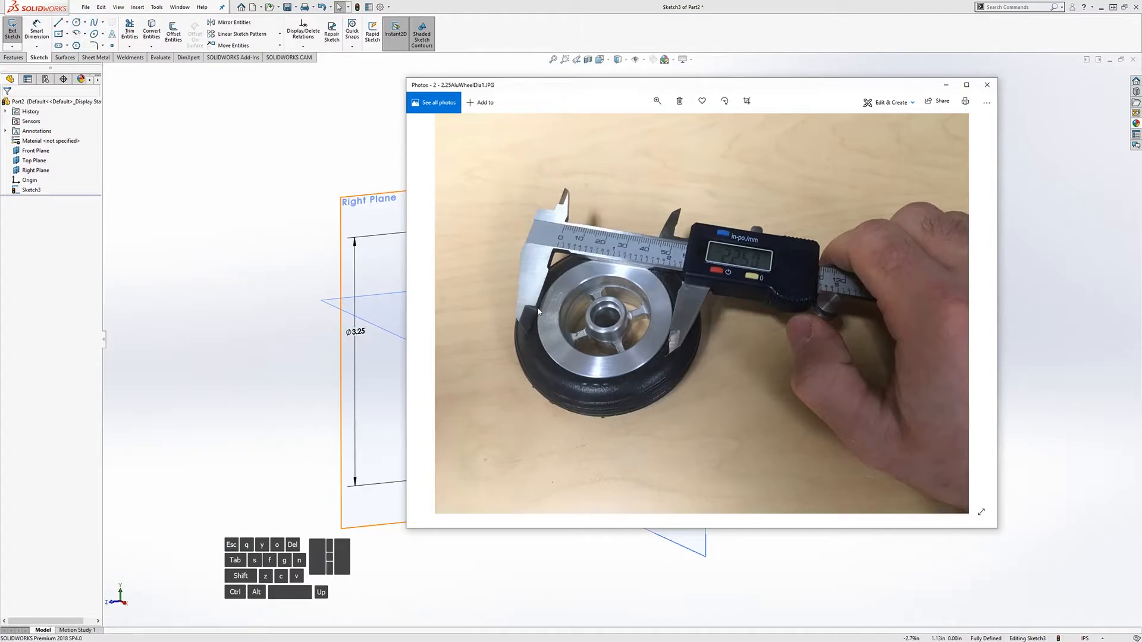
{"action": "left_click", "coordinate": [202, 277]}
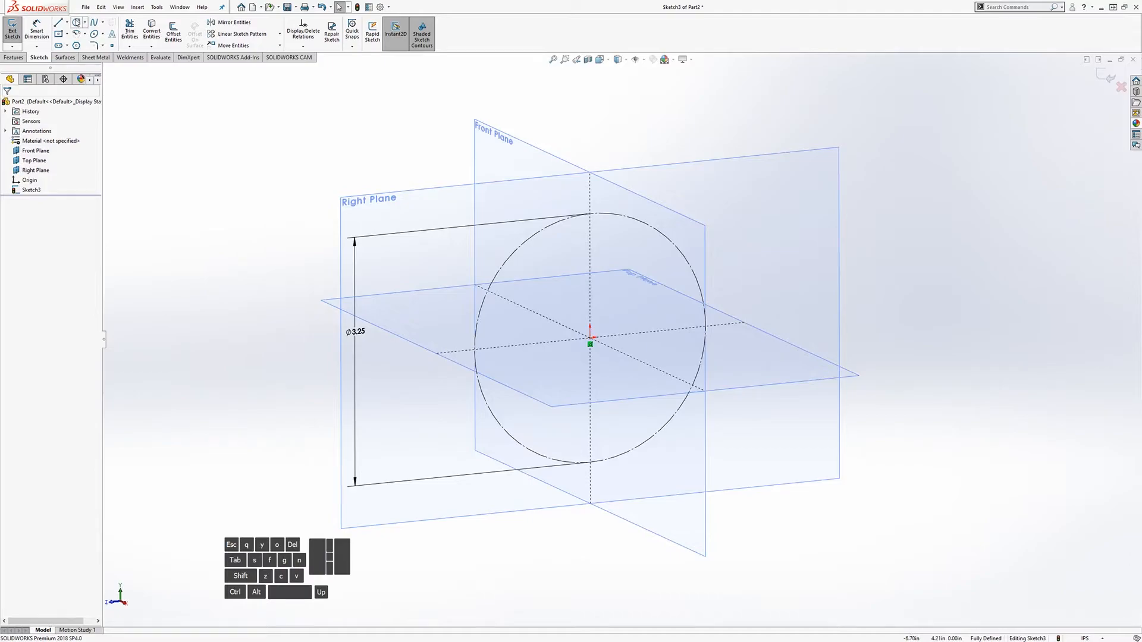
Step: Sketch a second circle centered on the origin inside the 3.25 in construction circle and shrink it slightly freehand
{"action": "left_click", "coordinate": [76, 22]}
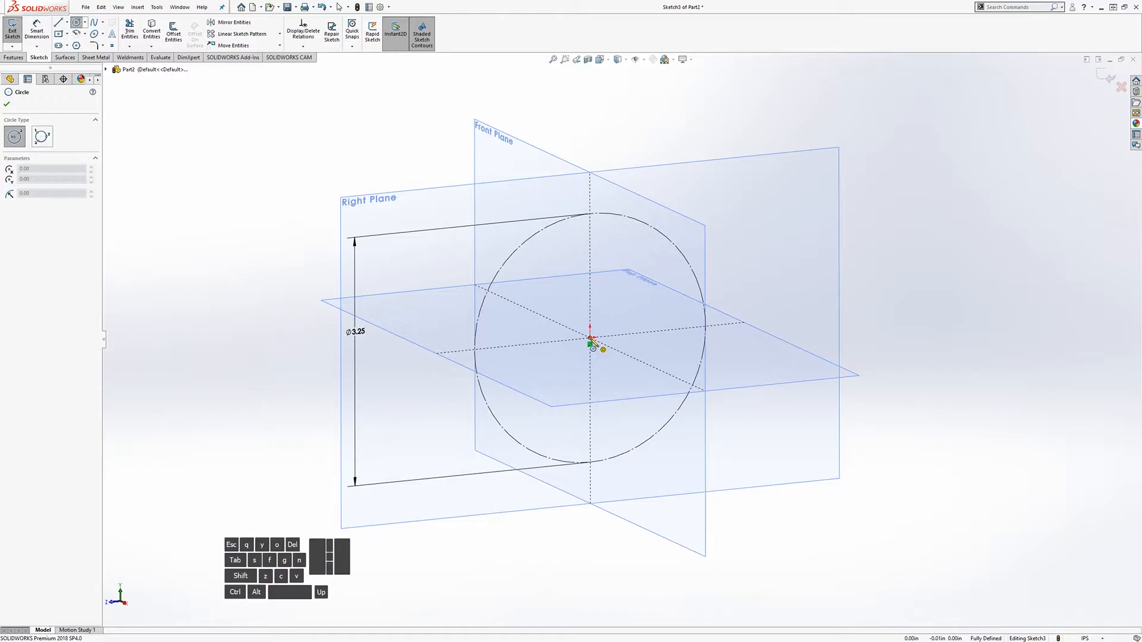
{"action": "left_click_drag", "start_coordinate": [590, 338], "coordinate": [641, 431]}
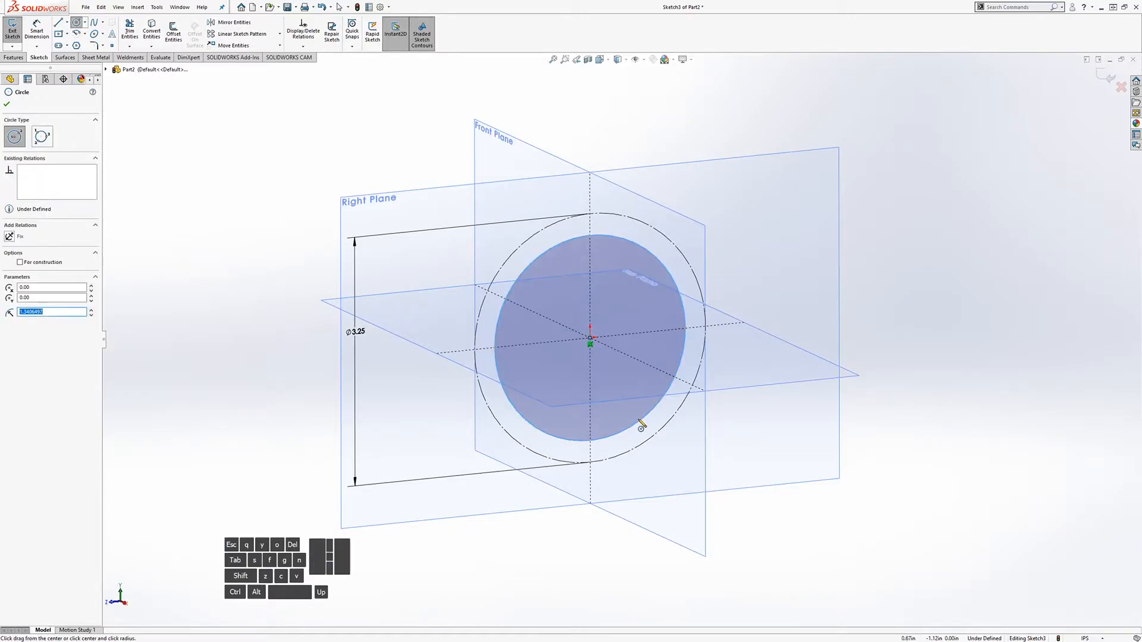
{"action": "key", "text": "Escape"}
{"action": "middle_click_drag", "start_coordinate": [589, 354], "coordinate": [671, 398]}
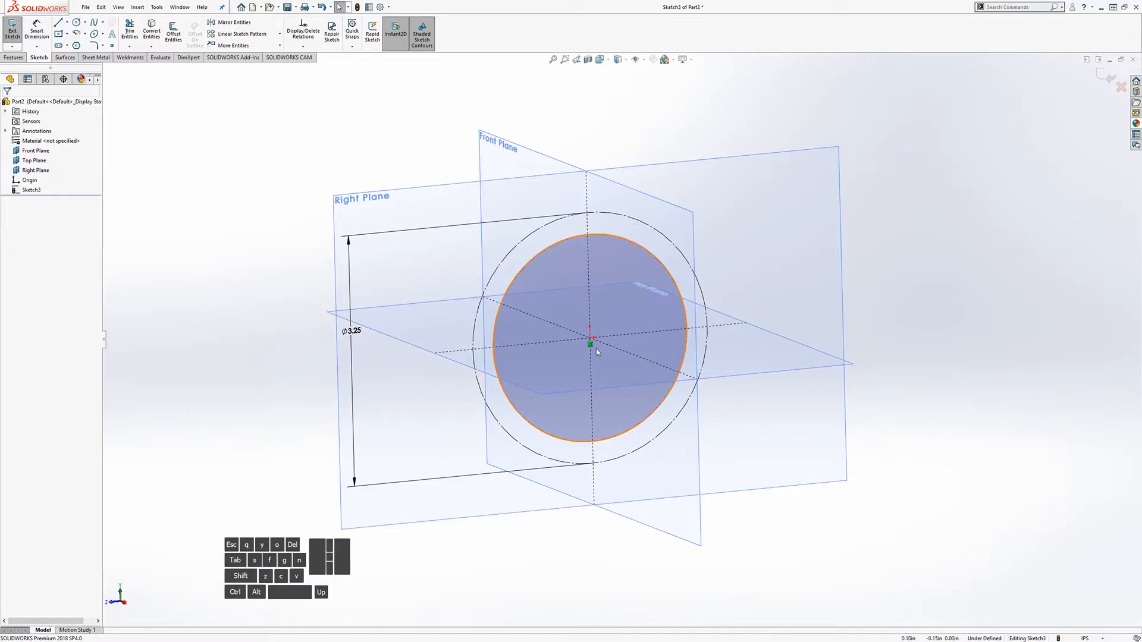
{"action": "mouse_move", "coordinate": [686, 344]}
{"action": "left_mouse_down"}
{"action": "mouse_move", "coordinate": [652, 337]}
{"action": "mouse_move", "coordinate": [669, 342]}
{"action": "left_mouse_up"}
{"action": "key", "text": "Escape"}
{"action": "middle_click_drag", "start_coordinate": [668, 342], "coordinate": [649, 388]}
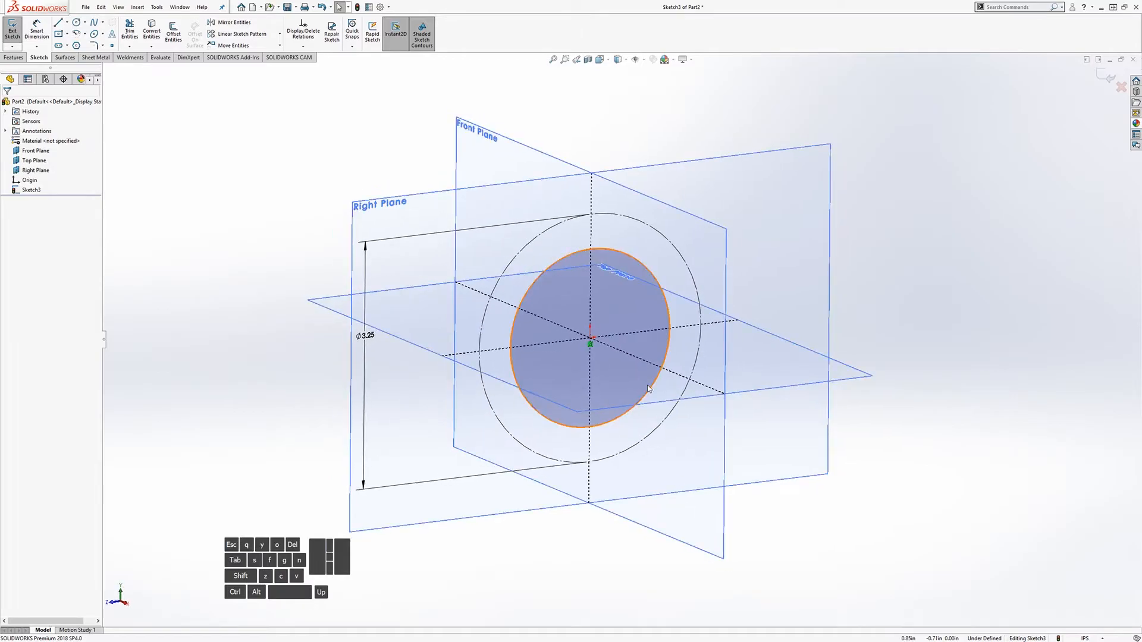
Step: Dimension the second circle's diameter at 2.25 in
{"action": "scroll", "coordinate": [648, 388], "scroll_direction": "down", "scroll_amount": 1}
{"action": "left_click", "coordinate": [40, 31]}
{"action": "left_click", "coordinate": [670, 292]}
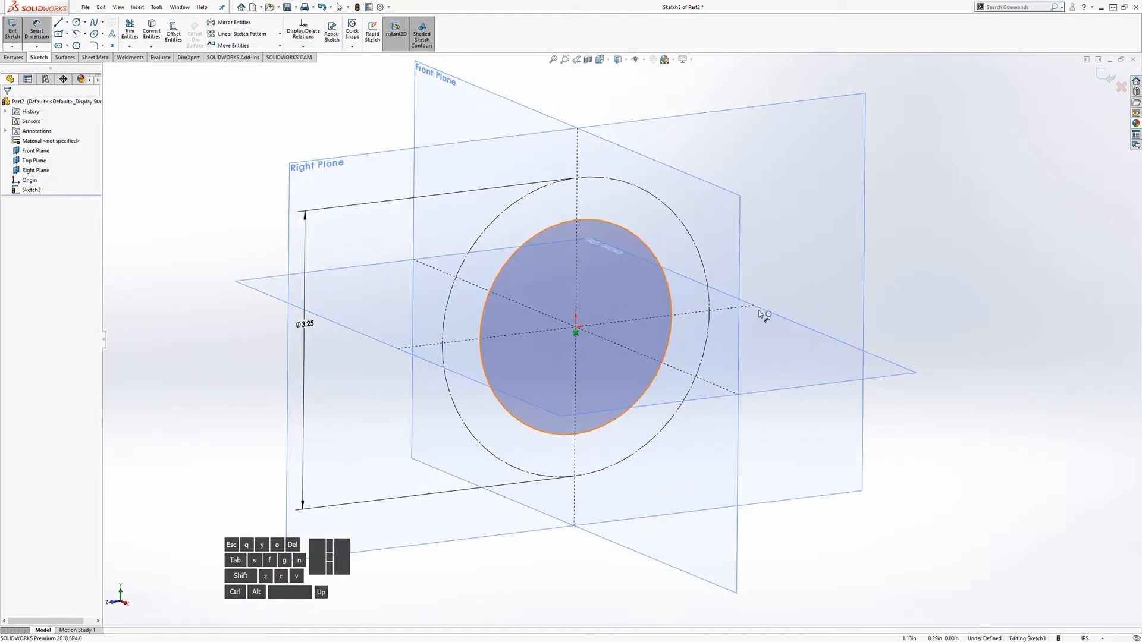
{"action": "left_click", "coordinate": [898, 303]}
{"action": "type", "text": "2.25in"}
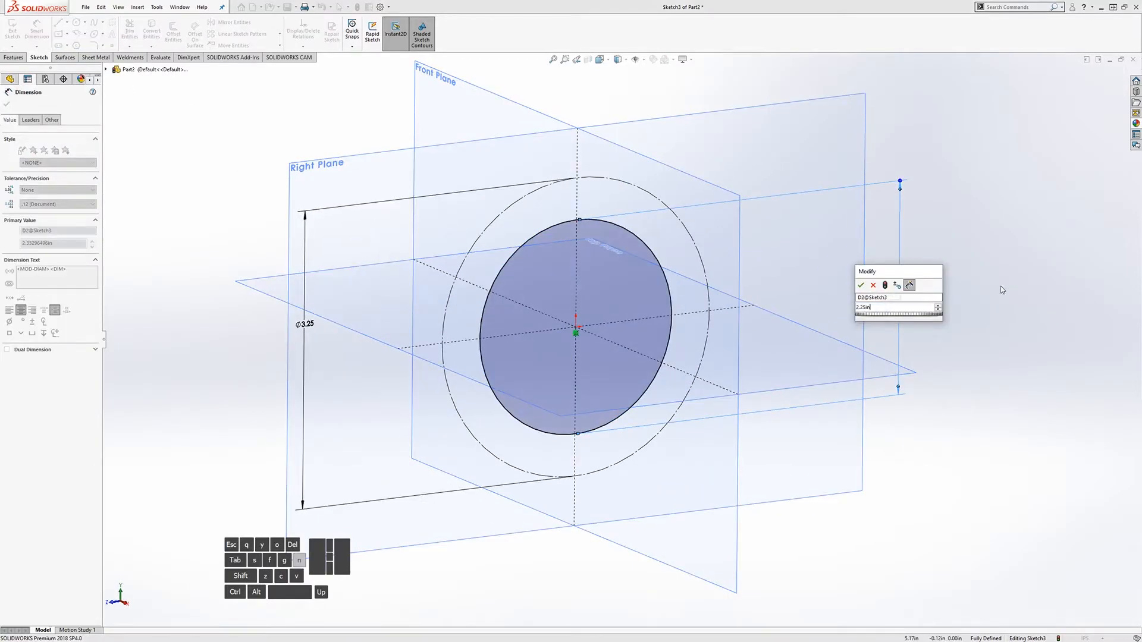
{"action": "key", "text": "Return"}
{"action": "key", "text": "Escape"}
Step: Convert the 2.25 in wheel circle to construction geometry
{"action": "left_click", "coordinate": [621, 235]}
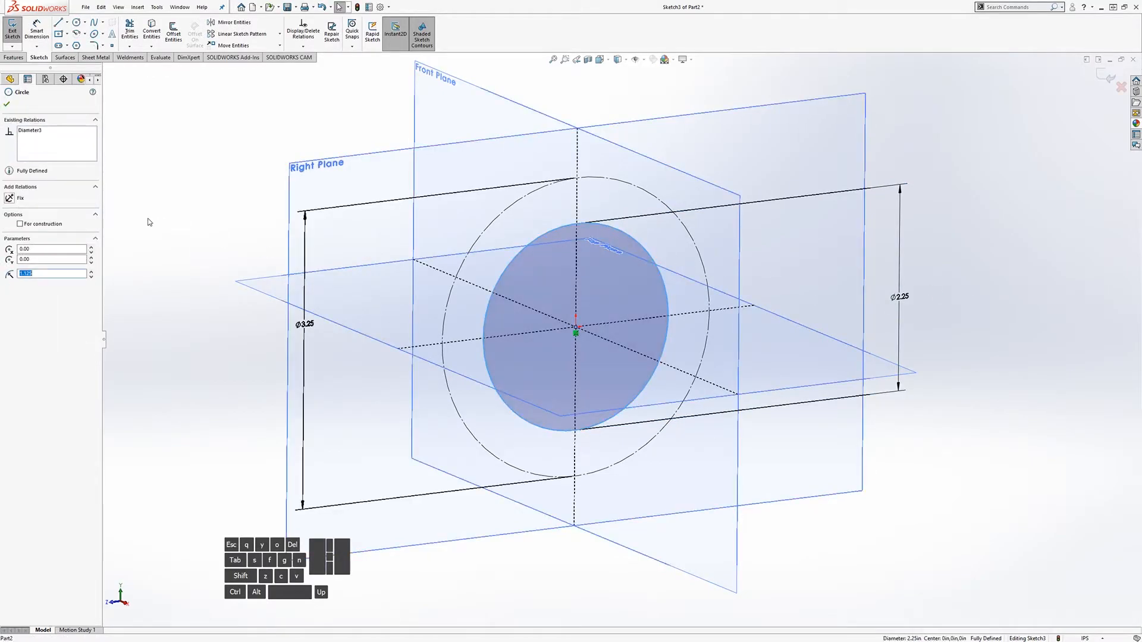
{"action": "left_click", "coordinate": [133, 157]}
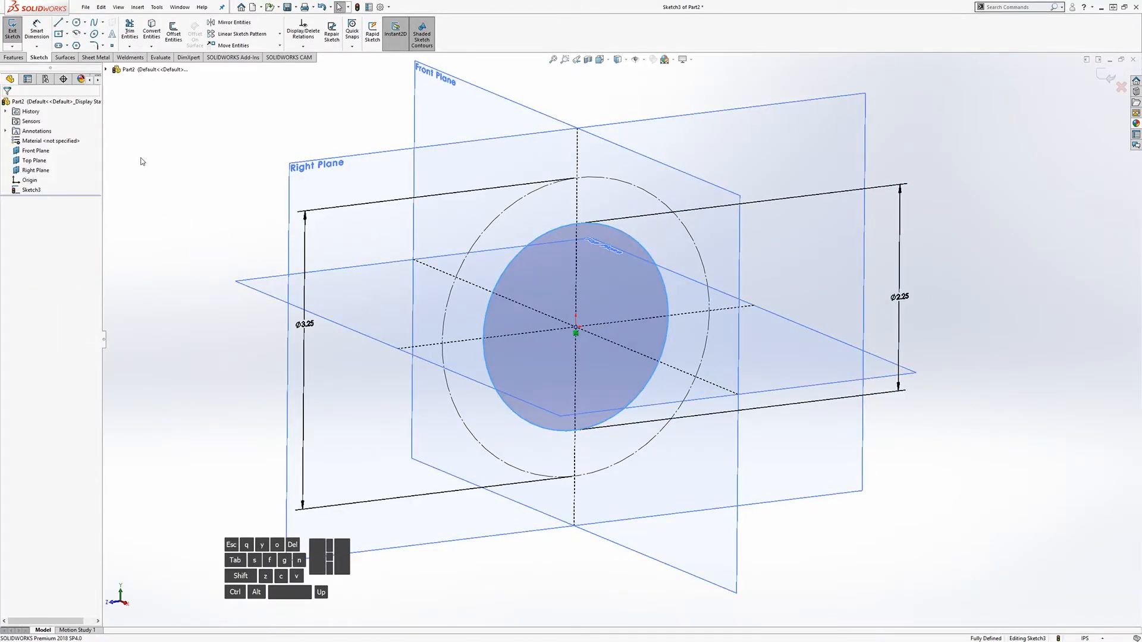
{"action": "left_click", "coordinate": [523, 255]}
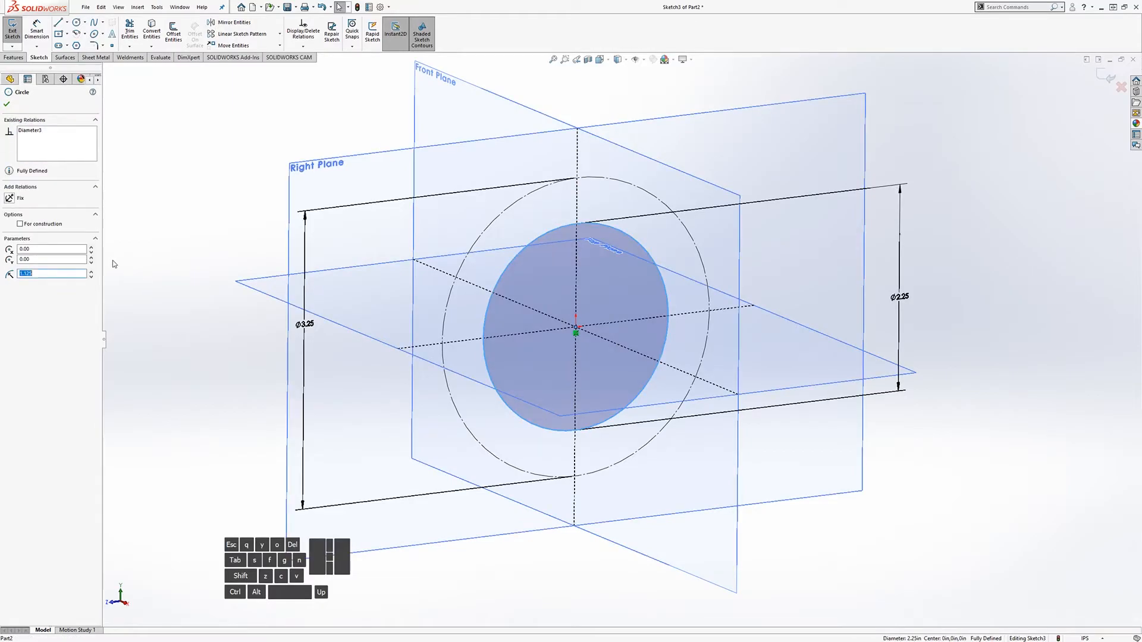
{"action": "left_click", "coordinate": [24, 224]}
{"action": "left_click", "coordinate": [192, 155]}
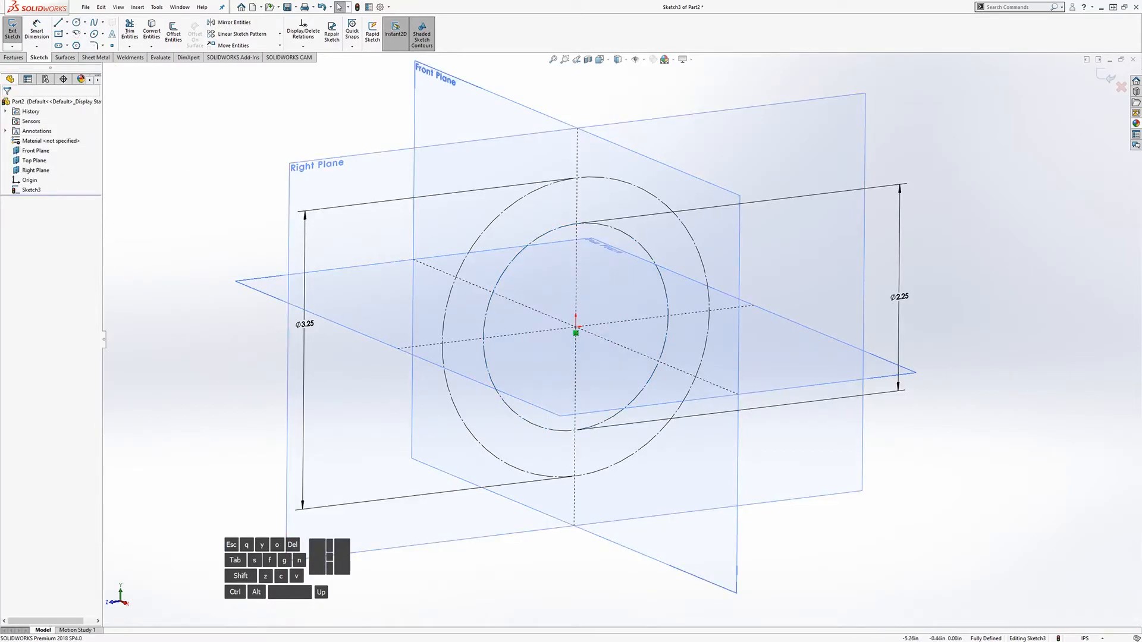
Step: Switch to Photos to check the caliper photo of the hub's inner diameter, and return to the SOLIDWORKS sketch
{"action": "key", "text": "alt+Tab"}
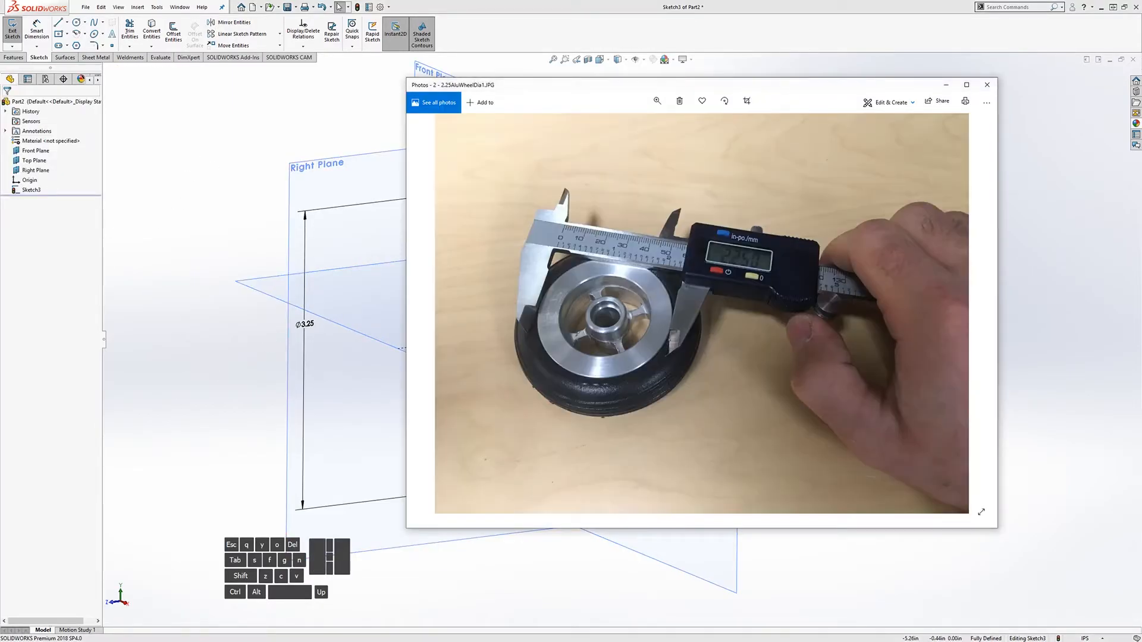
{"action": "key", "text": "Right"}
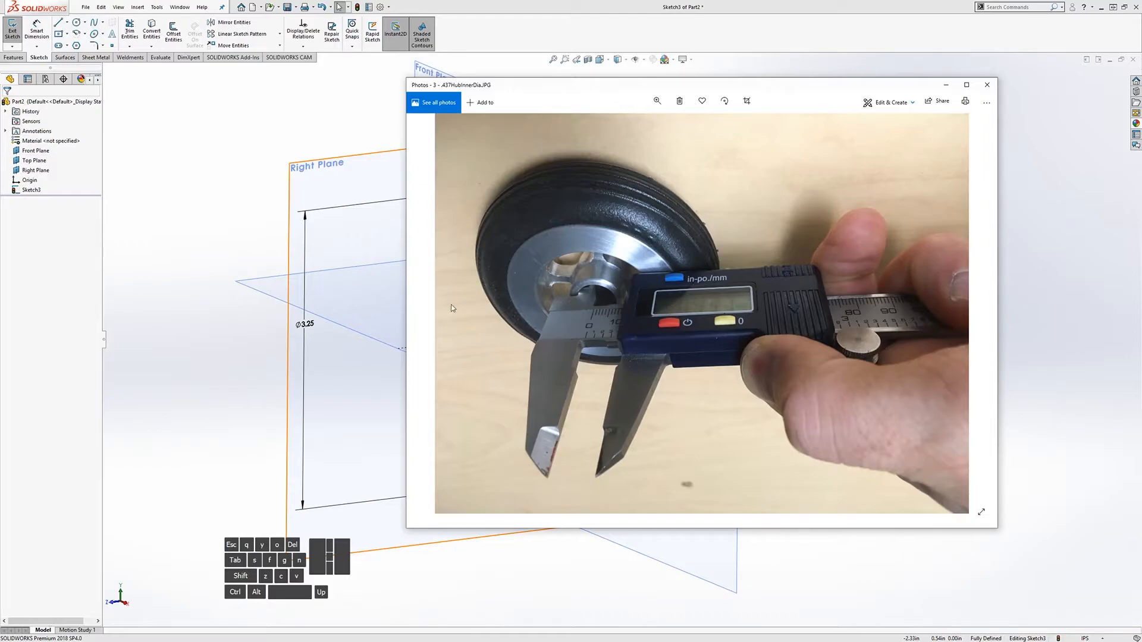
{"action": "left_click", "coordinate": [226, 320]}
Step: Sketch a small hub circle about 0.68 in in diameter centered on the origin
{"action": "left_click", "coordinate": [76, 24]}
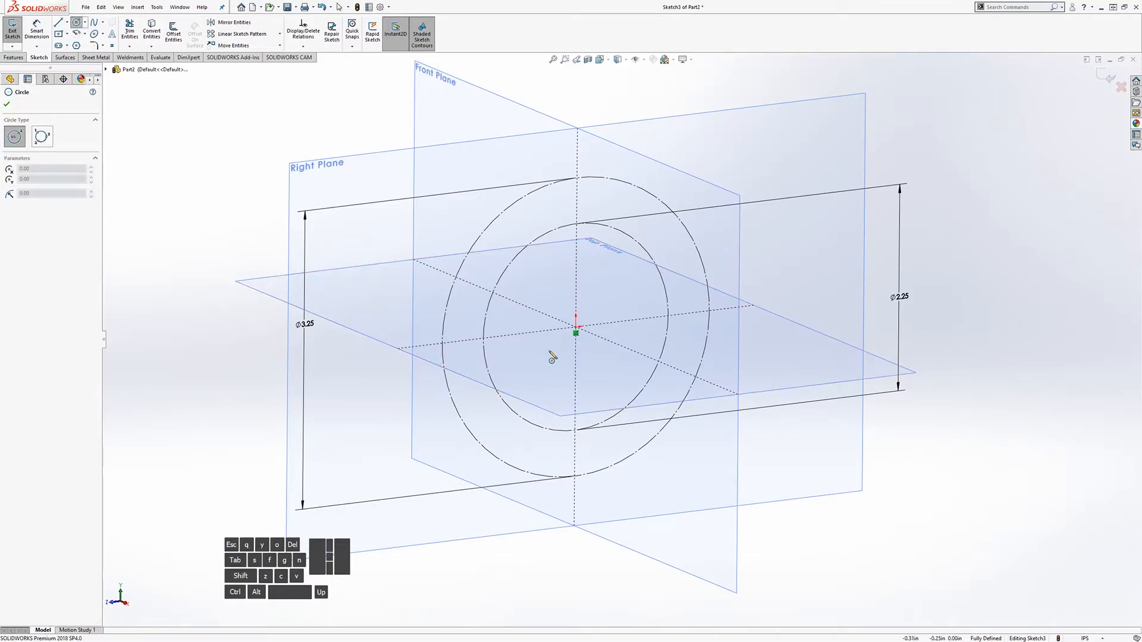
{"action": "left_click", "coordinate": [576, 331]}
{"action": "left_click", "coordinate": [589, 356]}
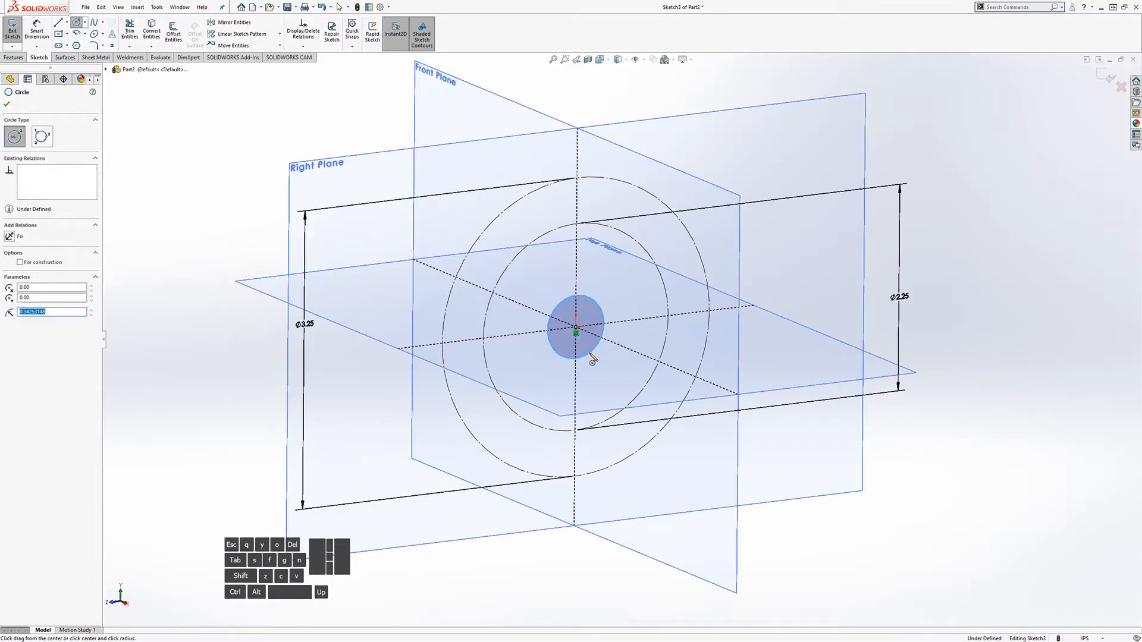
{"action": "key", "text": "Escape"}
Step: Dimension the small hub circle's diameter at 0.4375 in
{"action": "left_click", "coordinate": [37, 29]}
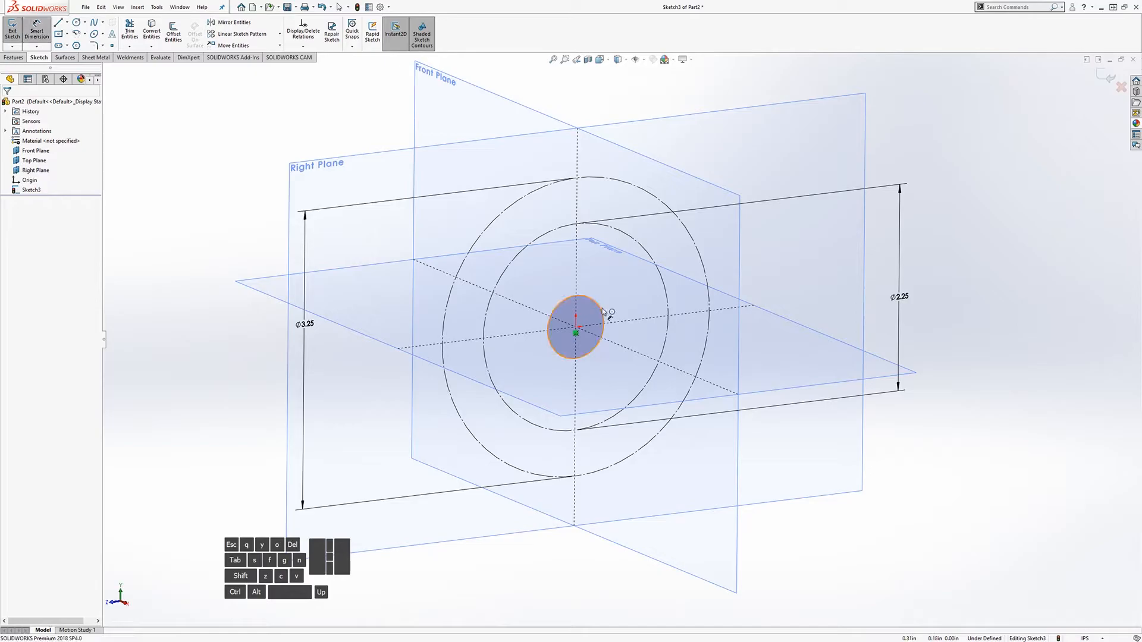
{"action": "left_click", "coordinate": [603, 314]}
{"action": "left_click", "coordinate": [631, 314]}
{"action": "type", "text": ".4375"}
{"action": "key", "text": "Return"}
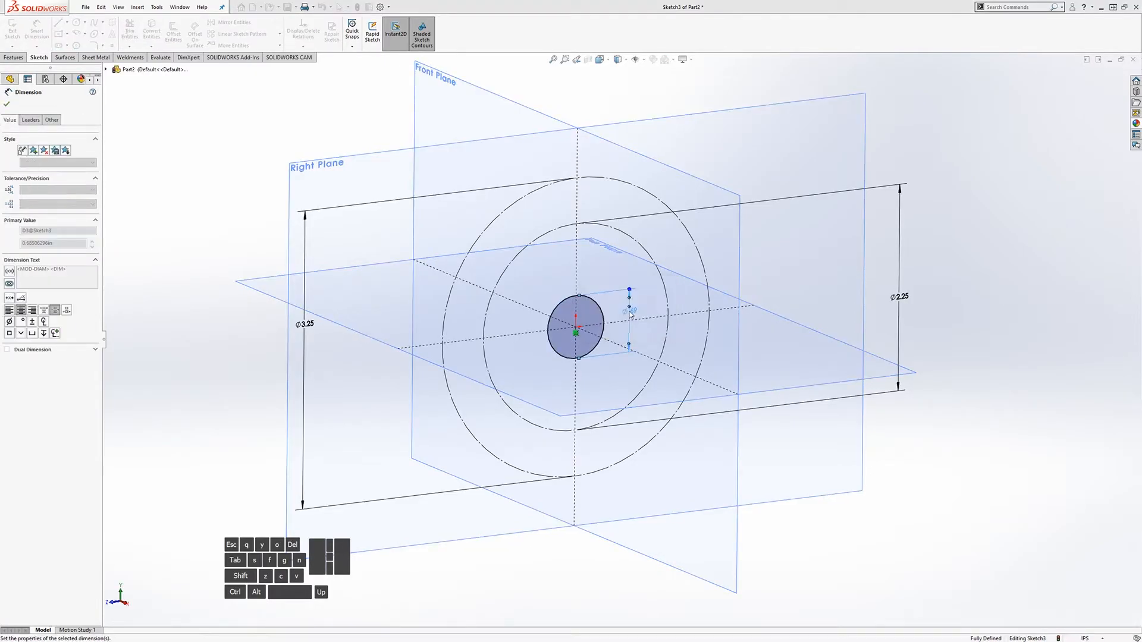
{"action": "key", "text": "Escape"}
Step: Convert the 0.4375 in hub circle to construction geometry
{"action": "left_click", "coordinate": [568, 317]}
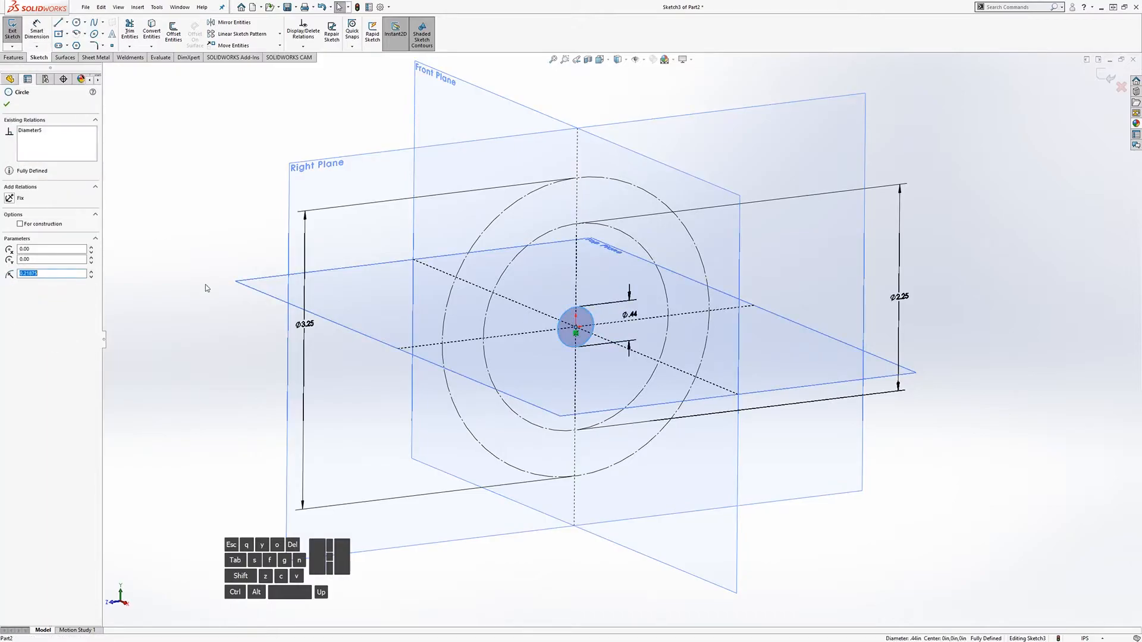
{"action": "left_click", "coordinate": [21, 225]}
{"action": "left_click", "coordinate": [216, 321]}
{"action": "scroll", "coordinate": [751, 290], "scroll_direction": "up", "scroll_amount": 2}
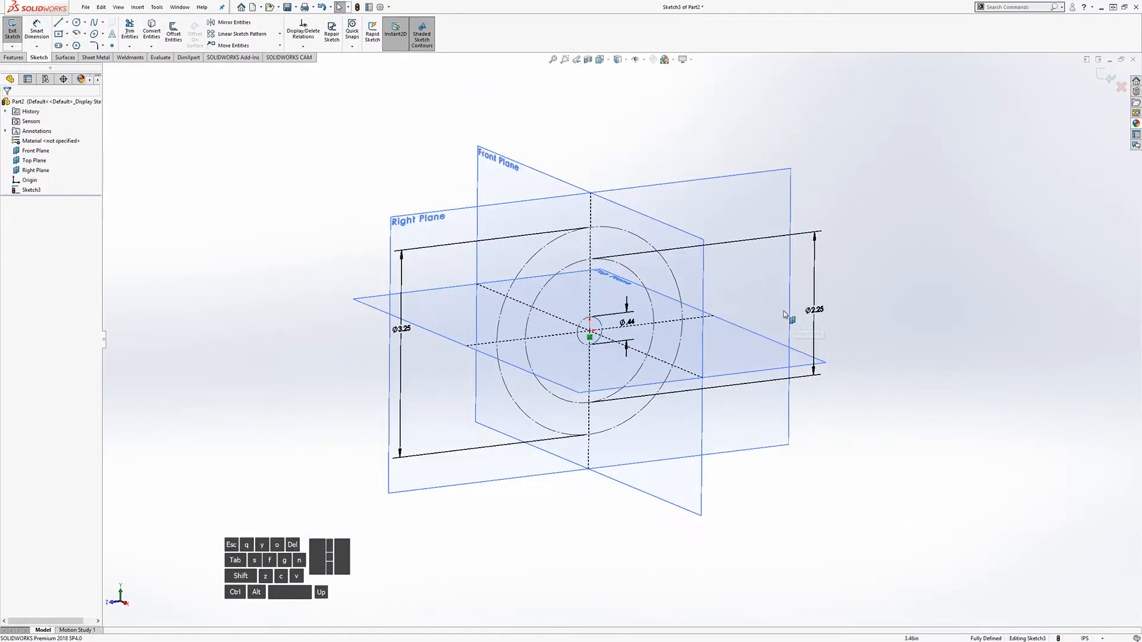
{"action": "scroll", "coordinate": [783, 310], "scroll_direction": "down", "scroll_amount": 2}
{"action": "middle_click_drag", "start_coordinate": [552, 347], "coordinate": [556, 348]}
{"action": "scroll", "coordinate": [489, 350], "scroll_direction": "up", "scroll_amount": 2}
{"action": "scroll", "coordinate": [479, 348], "scroll_direction": "down", "scroll_amount": 1}
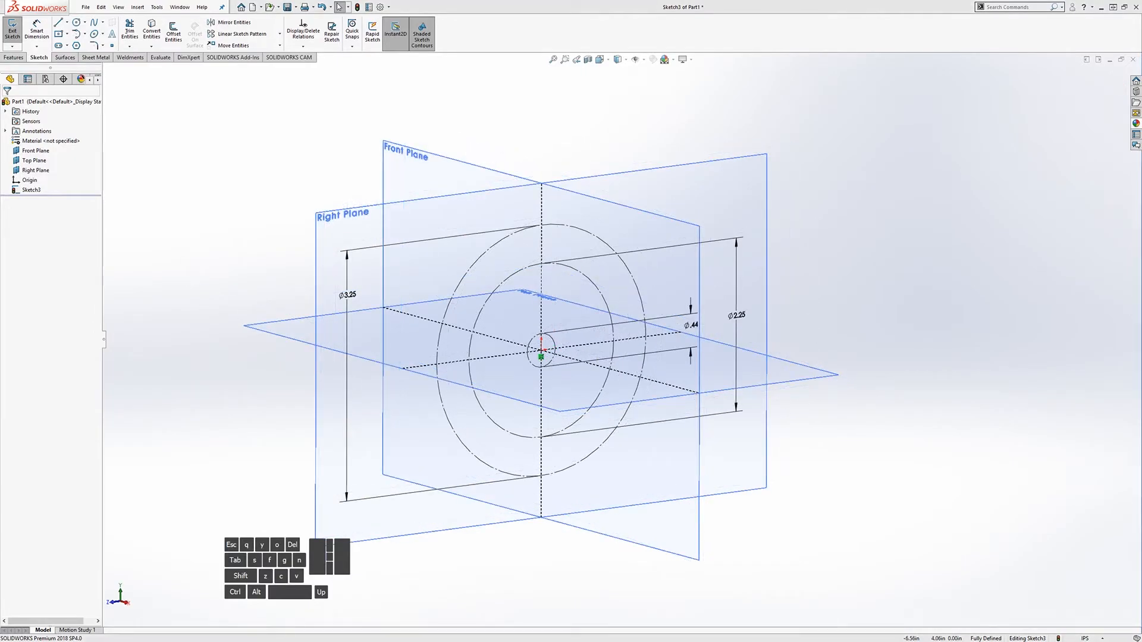
Step: Exit the Right Plane sketch of concentric construction circles
{"action": "middle_click_drag", "start_coordinate": [243, 246], "coordinate": [234, 252]}
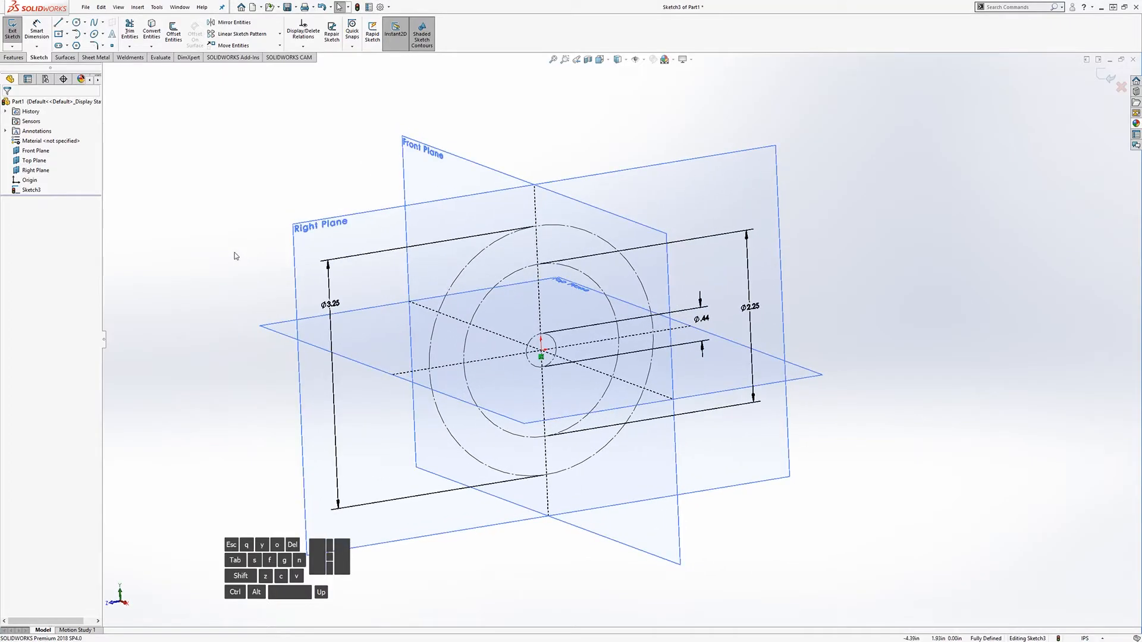
{"action": "left_click", "coordinate": [14, 32]}
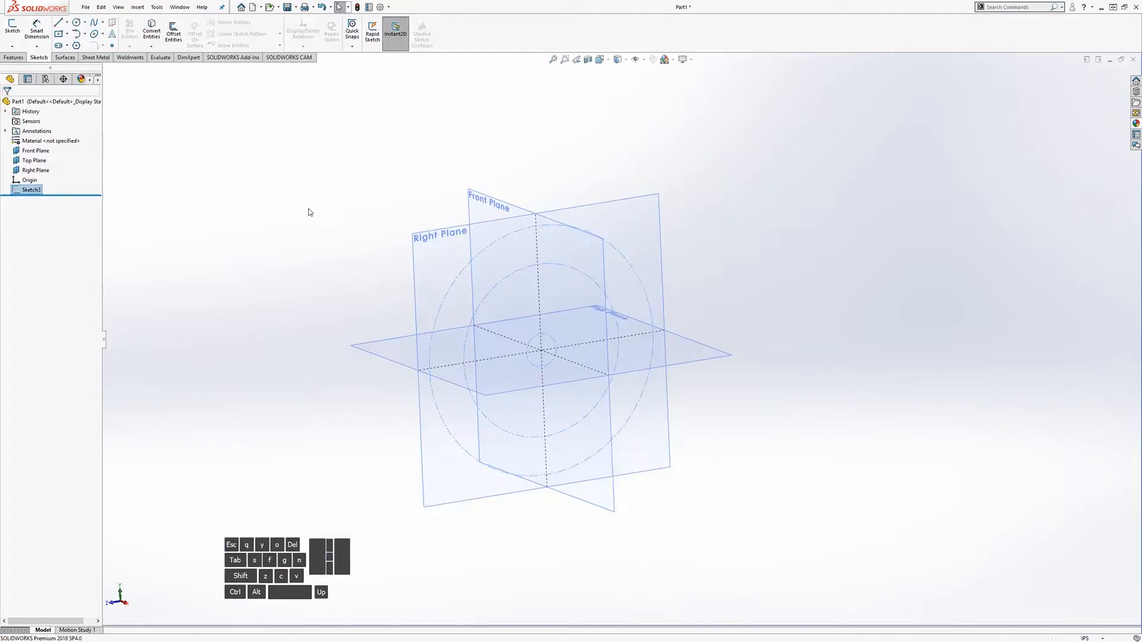
{"action": "mouse_move", "coordinate": [440, 320]}
{"action": "middle_mouse_down"}
{"action": "mouse_move", "coordinate": [412, 307]}
{"action": "mouse_move", "coordinate": [449, 301]}
{"action": "middle_mouse_up"}
{"action": "left_click", "coordinate": [790, 369]}
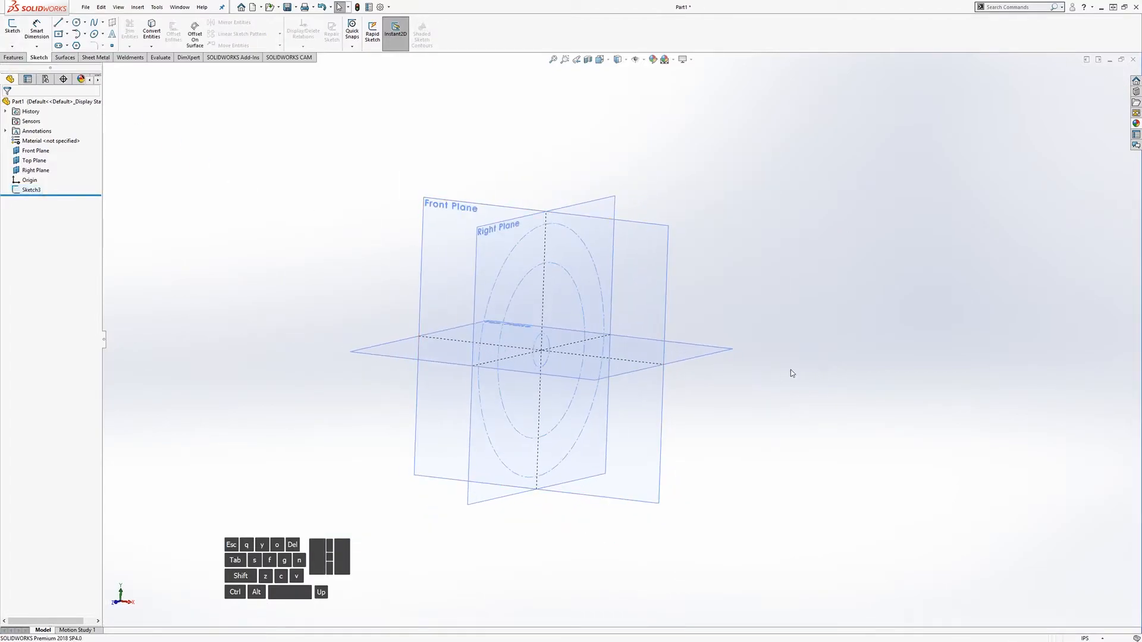
Step: Start a new sketch on the Front Plane
{"action": "mouse_move", "coordinate": [673, 332]}
{"action": "middle_mouse_down"}
{"action": "mouse_move", "coordinate": [712, 309]}
{"action": "mouse_move", "coordinate": [716, 323]}
{"action": "mouse_move", "coordinate": [652, 326]}
{"action": "middle_mouse_up"}
{"action": "middle_click_drag", "start_coordinate": [665, 328], "coordinate": [601, 333]}
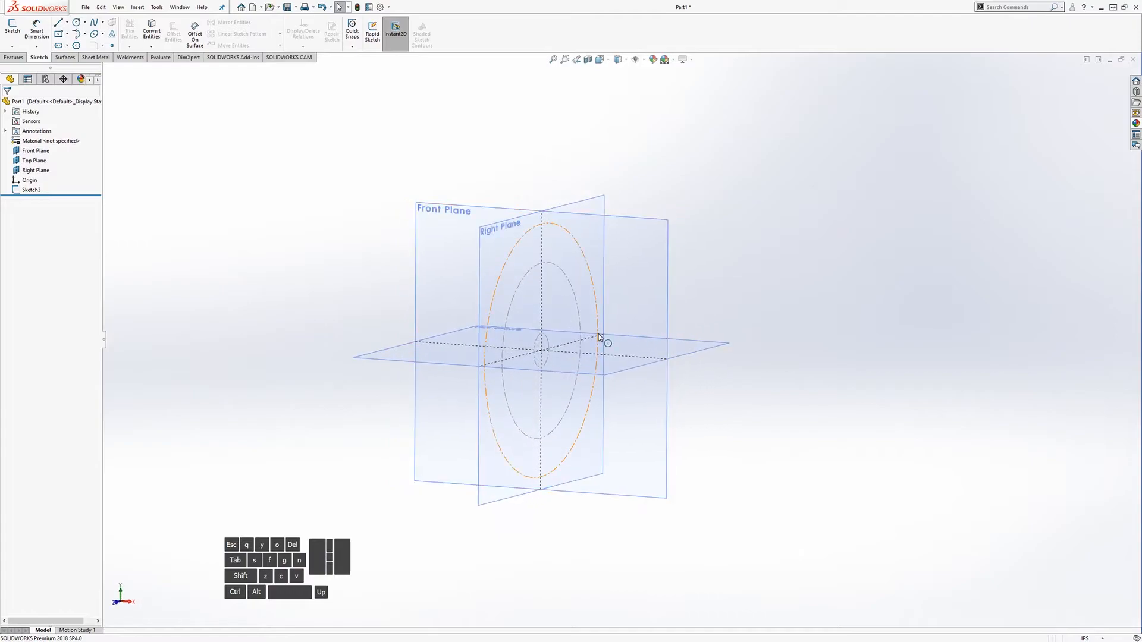
{"action": "left_click", "coordinate": [629, 261]}
{"action": "left_click", "coordinate": [12, 26]}
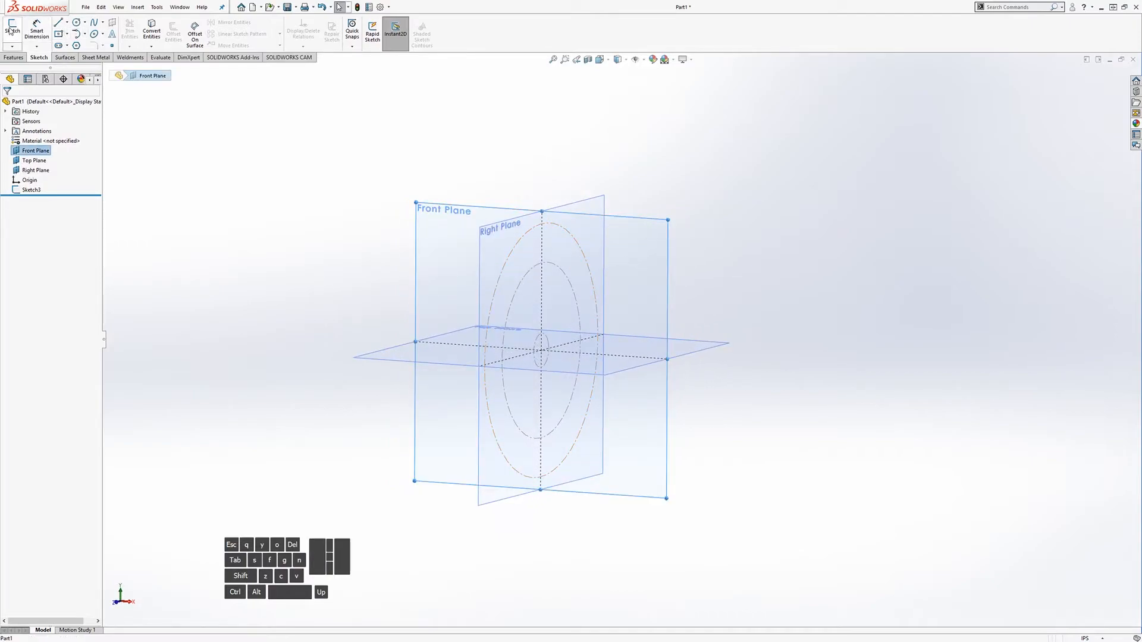
{"action": "key", "text": "space"}
{"action": "left_click", "coordinate": [447, 405]}
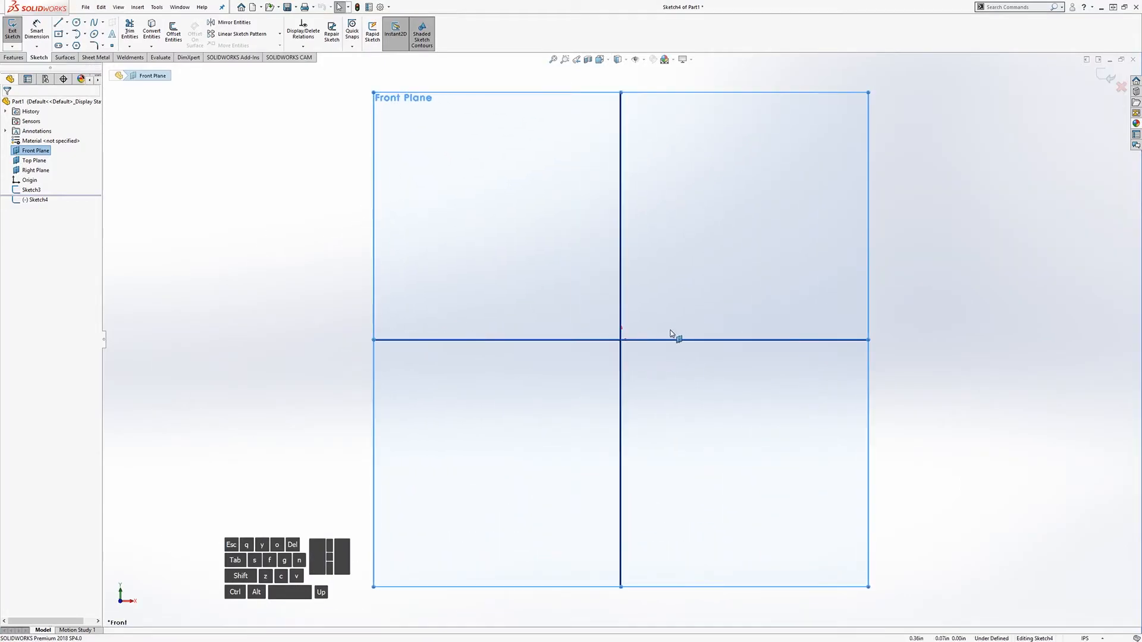
Step: Sketch a stepped five-line profile starting about 0.33 in horizontally from the hub circle's top and ending with a short horizontal line level with the middle circle's top
{"action": "left_click", "coordinate": [57, 22]}
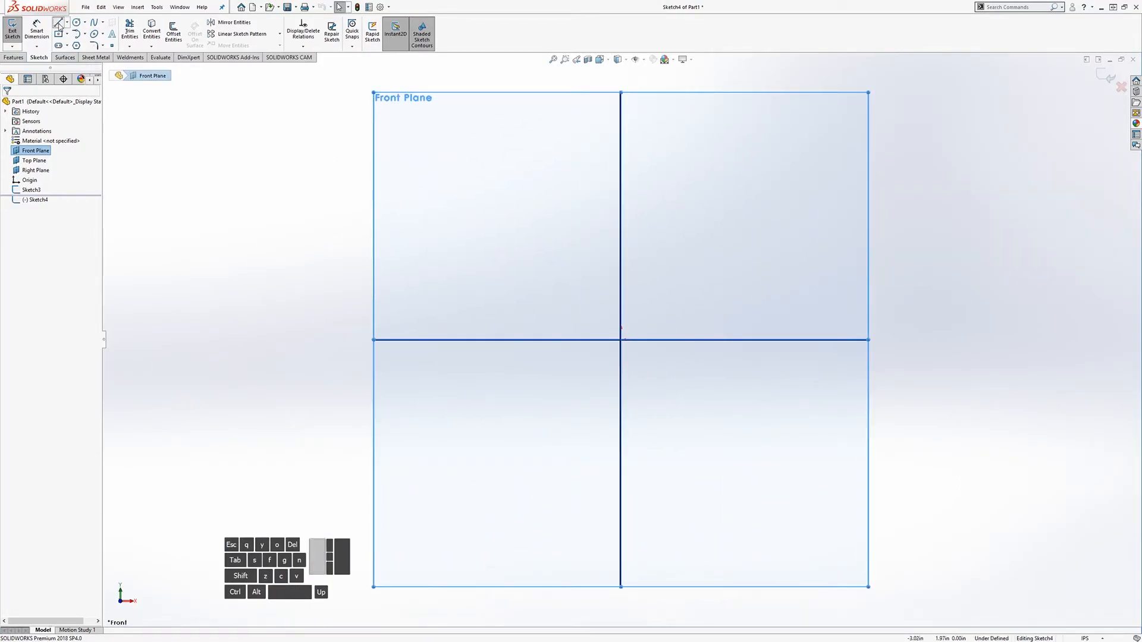
{"action": "mouse_move", "coordinate": [644, 268]}
{"action": "middle_mouse_down"}
{"action": "mouse_move", "coordinate": [635, 266]}
{"action": "mouse_move", "coordinate": [637, 313]}
{"action": "middle_mouse_up"}
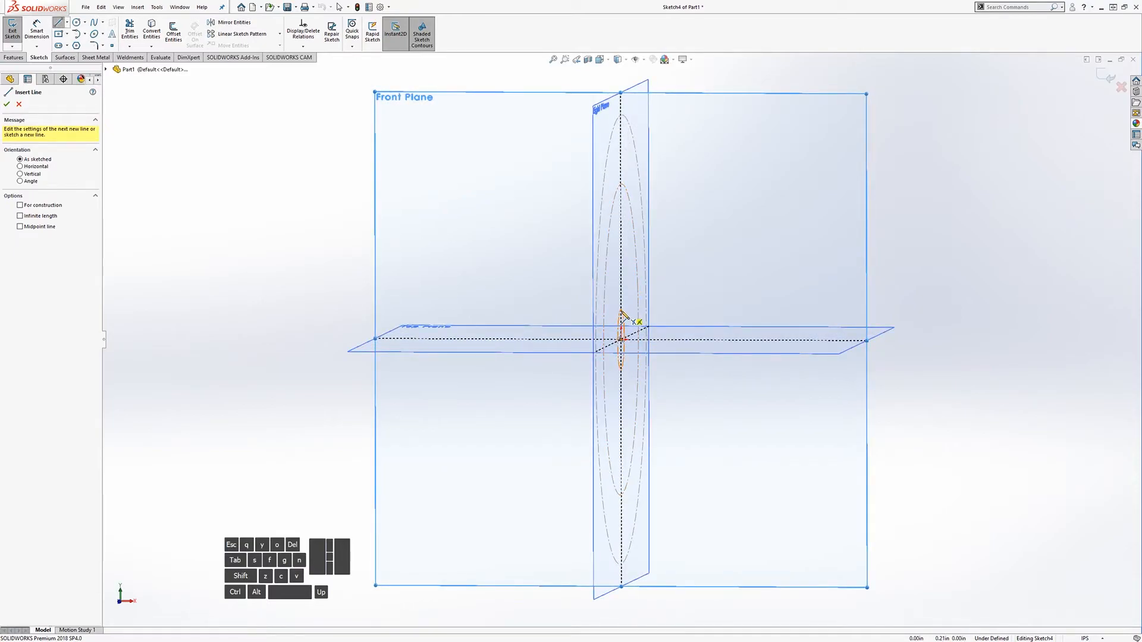
{"action": "left_click", "coordinate": [622, 309]}
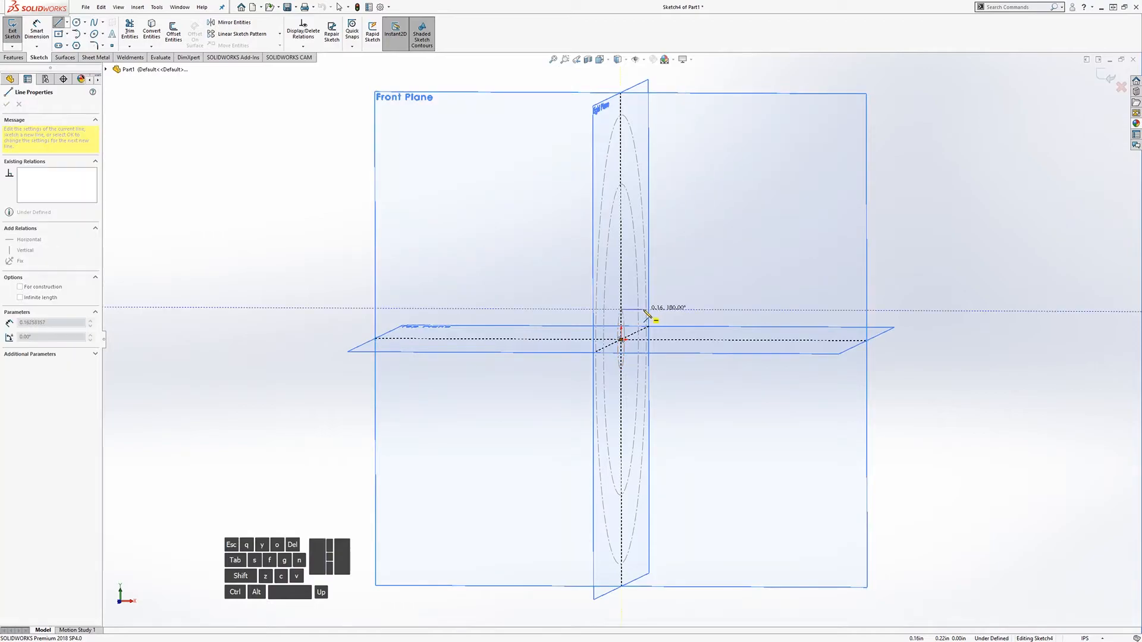
{"action": "left_click", "coordinate": [666, 309]}
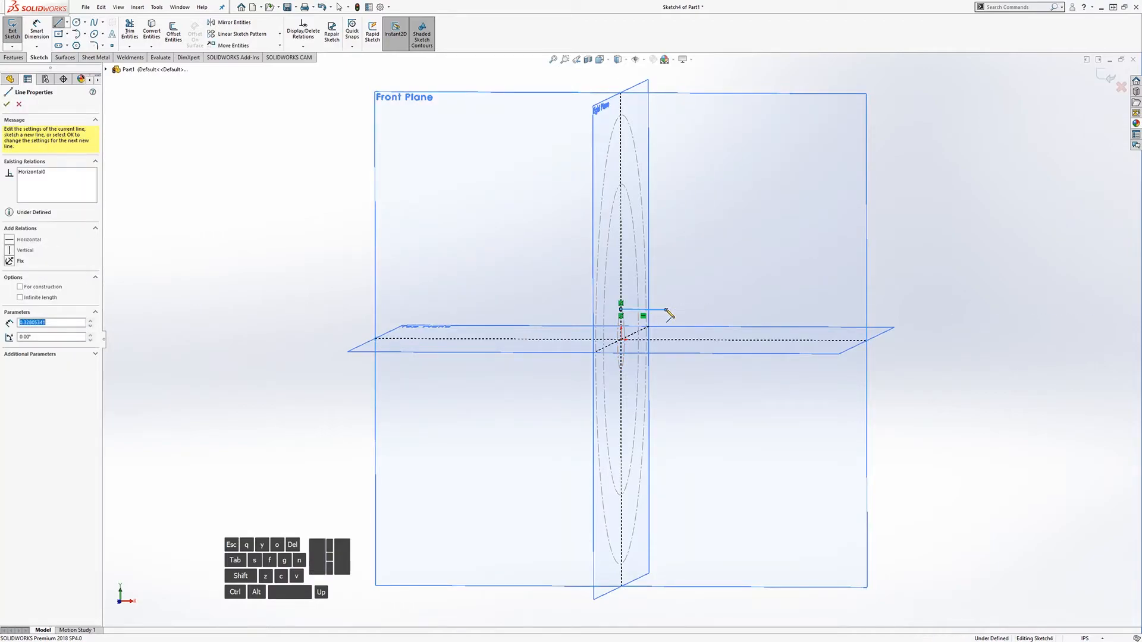
{"action": "left_click", "coordinate": [666, 274]}
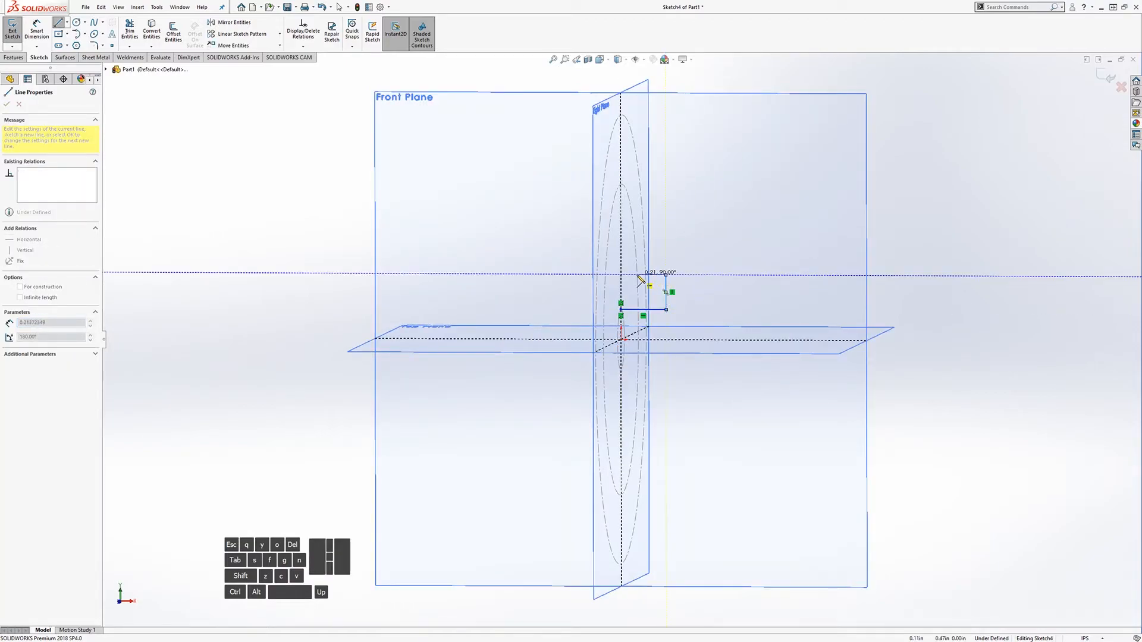
{"action": "left_click", "coordinate": [636, 275]}
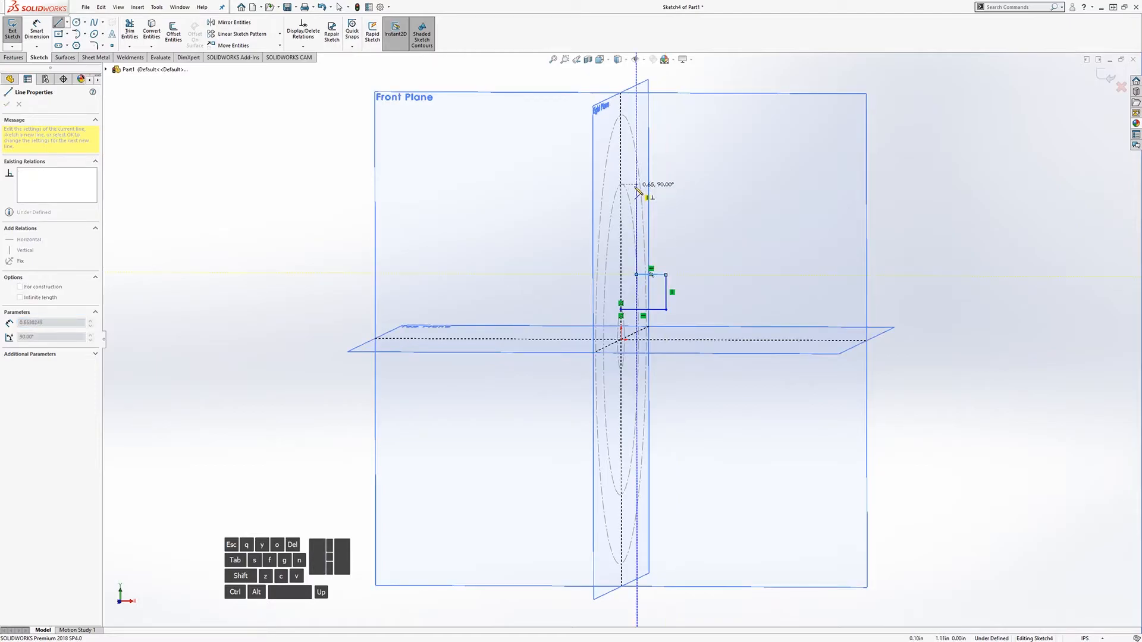
{"action": "left_click", "coordinate": [636, 184]}
{"action": "left_click", "coordinate": [666, 185]}
{"action": "key", "text": "Escape"}
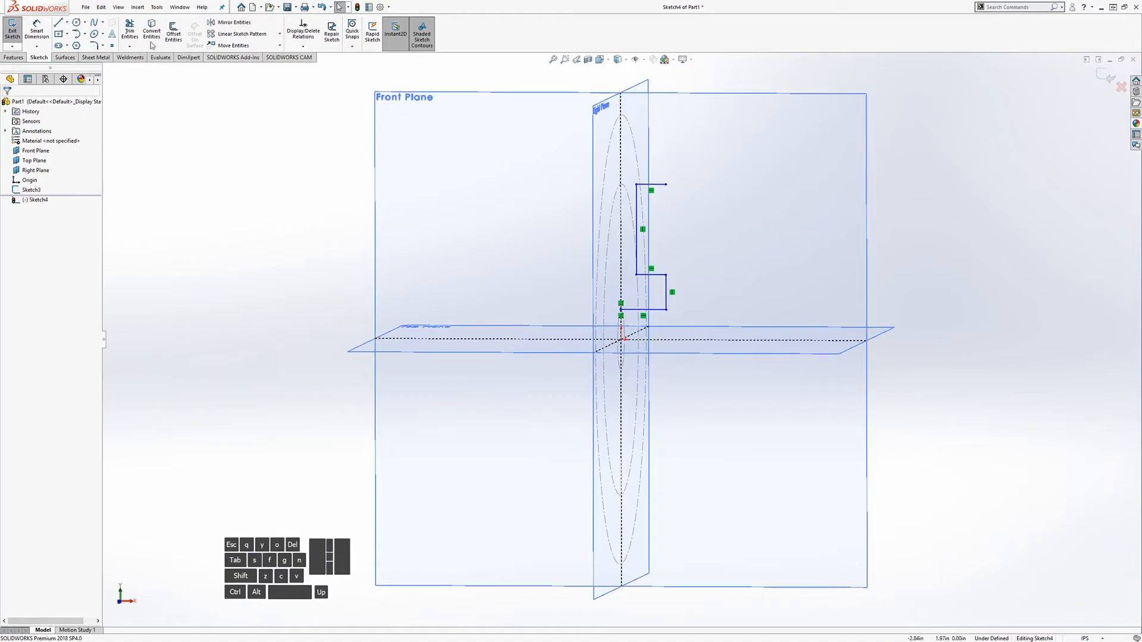
Step: Sketch a vertical line about 1.37 in long from the profile's start point up to just below the outer circle's top
{"action": "left_click", "coordinate": [59, 22]}
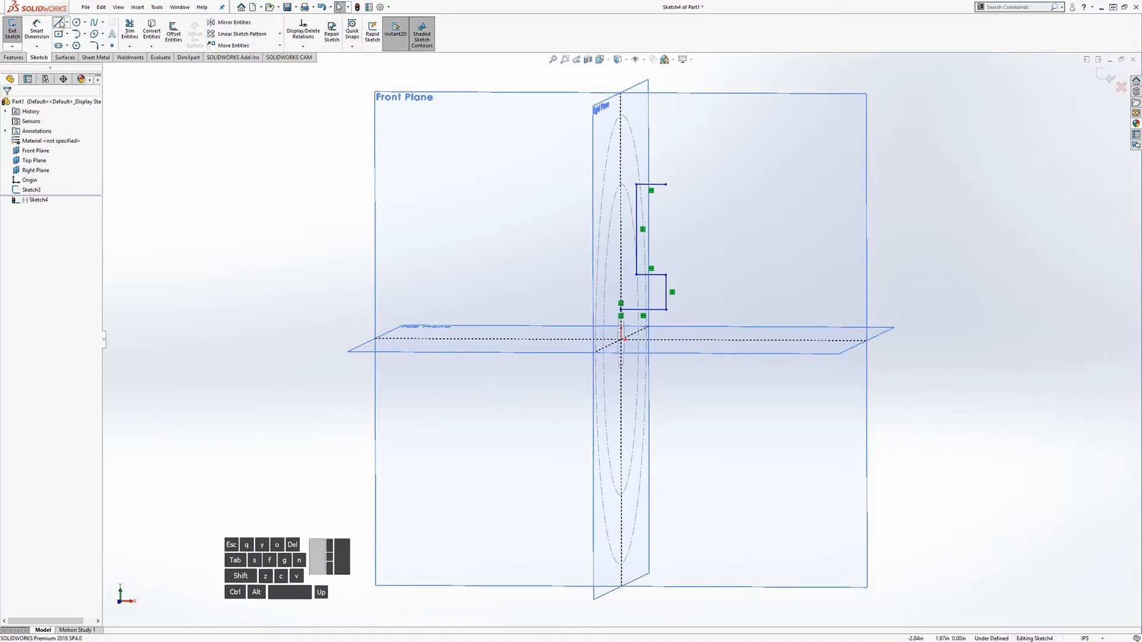
{"action": "left_click", "coordinate": [622, 309]}
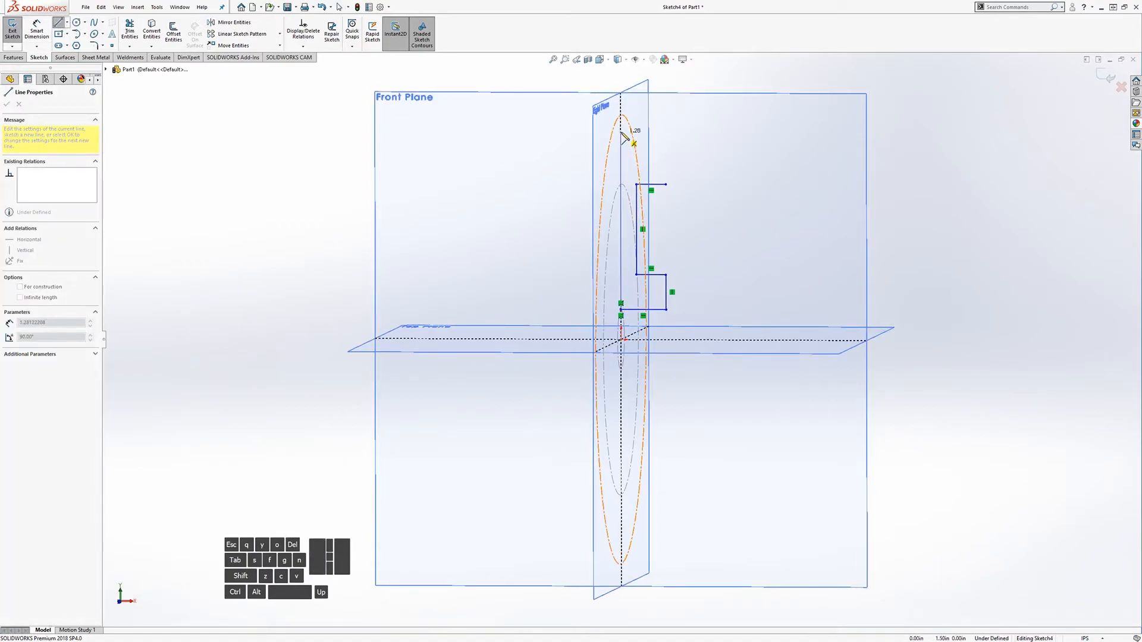
{"action": "left_click", "coordinate": [622, 120]}
{"action": "key", "text": "Escape"}
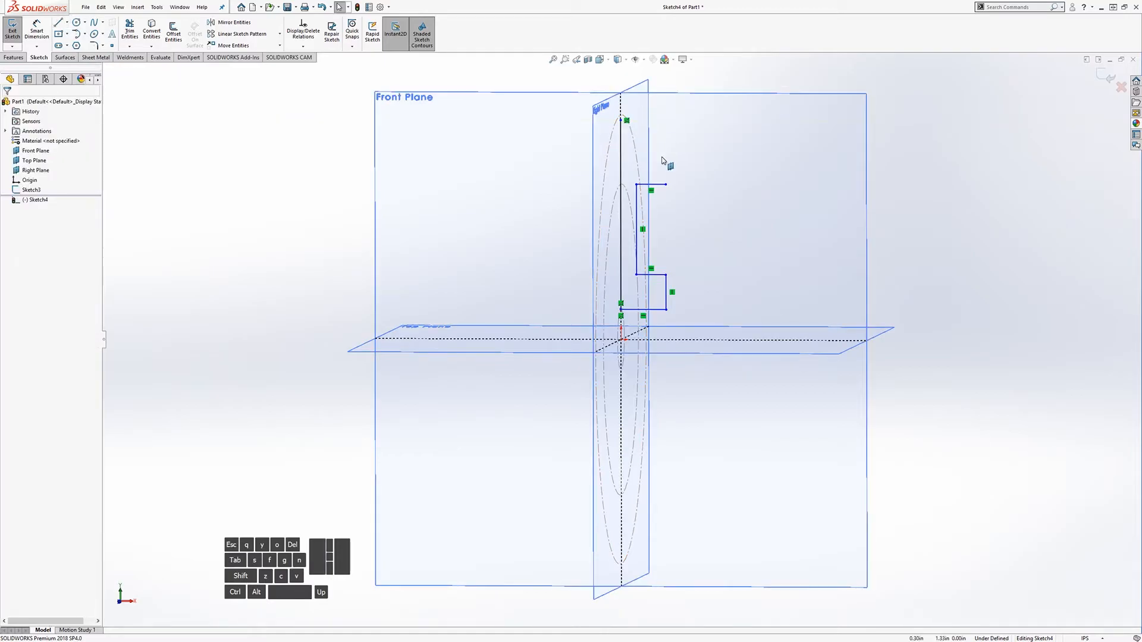
Step: Close the profile with a tangent arc from the vertical line's upper end to the open end of the upper horizontal line
{"action": "mouse_move", "coordinate": [665, 247]}
{"action": "middle_mouse_down"}
{"action": "mouse_move", "coordinate": [668, 222]}
{"action": "mouse_move", "coordinate": [658, 230]}
{"action": "middle_mouse_up"}
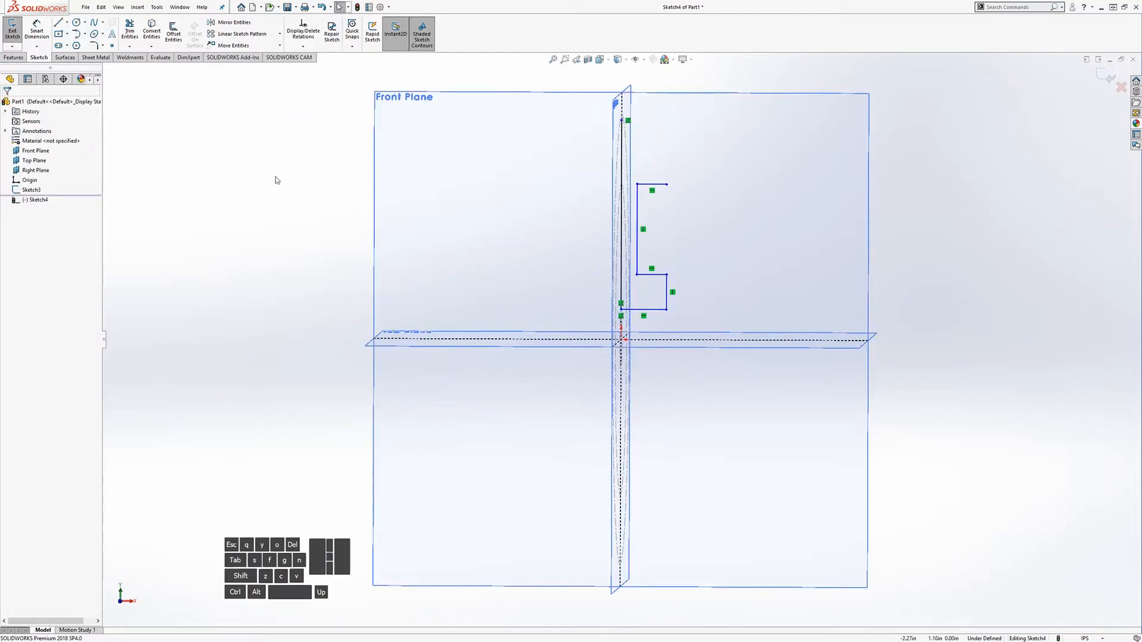
{"action": "left_click", "coordinate": [85, 34]}
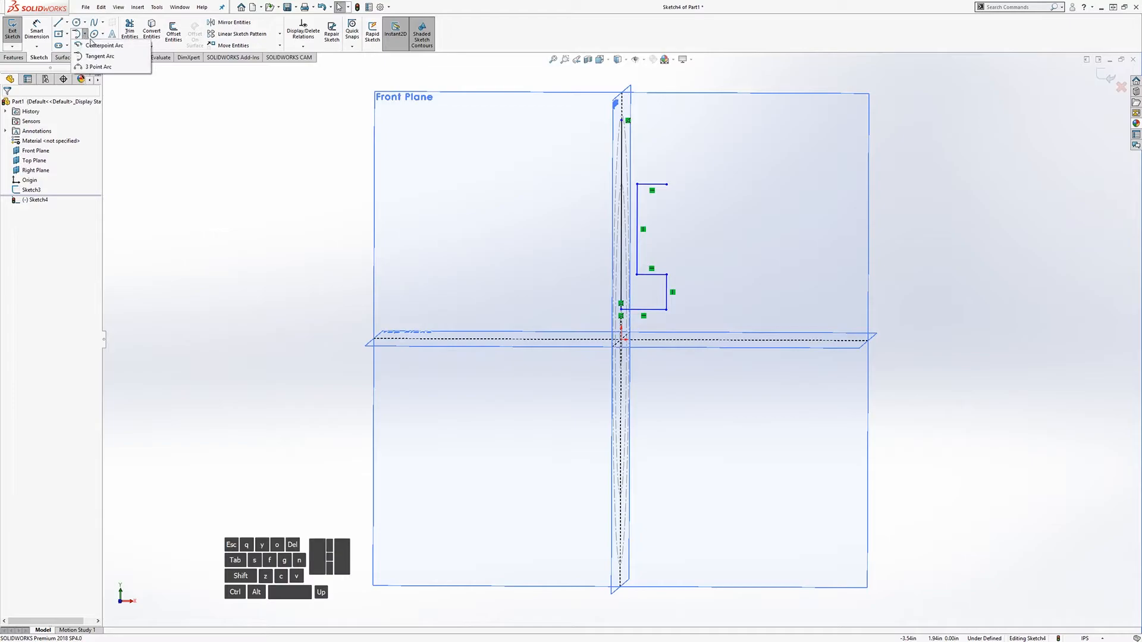
{"action": "left_click", "coordinate": [106, 47]}
{"action": "left_click", "coordinate": [622, 121]}
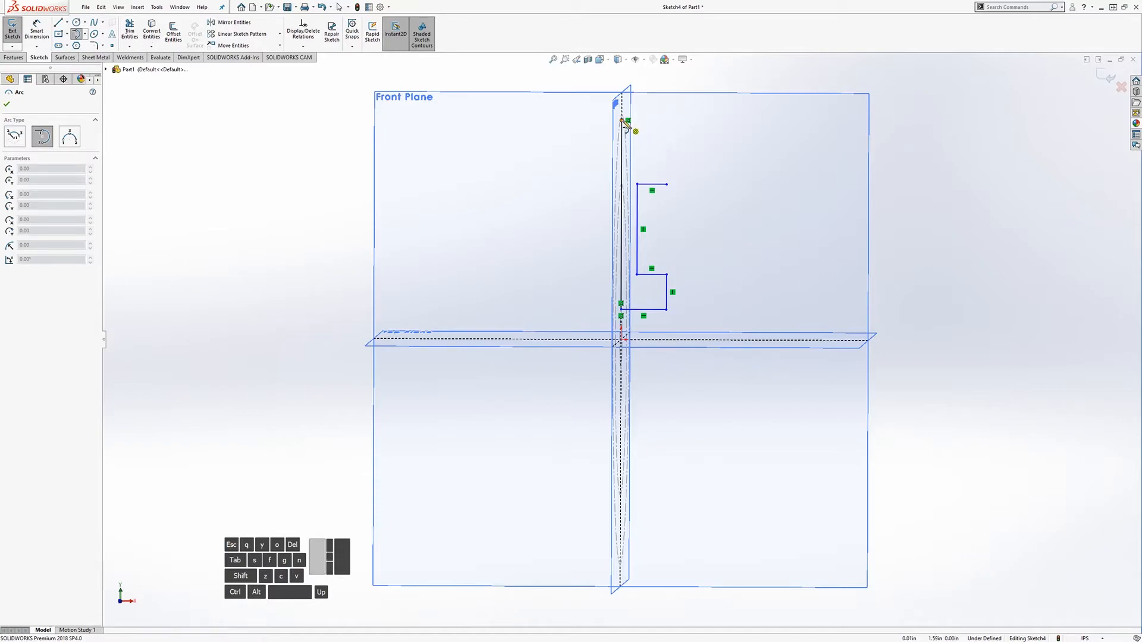
{"action": "left_click", "coordinate": [667, 185]}
{"action": "key", "text": "Escape"}
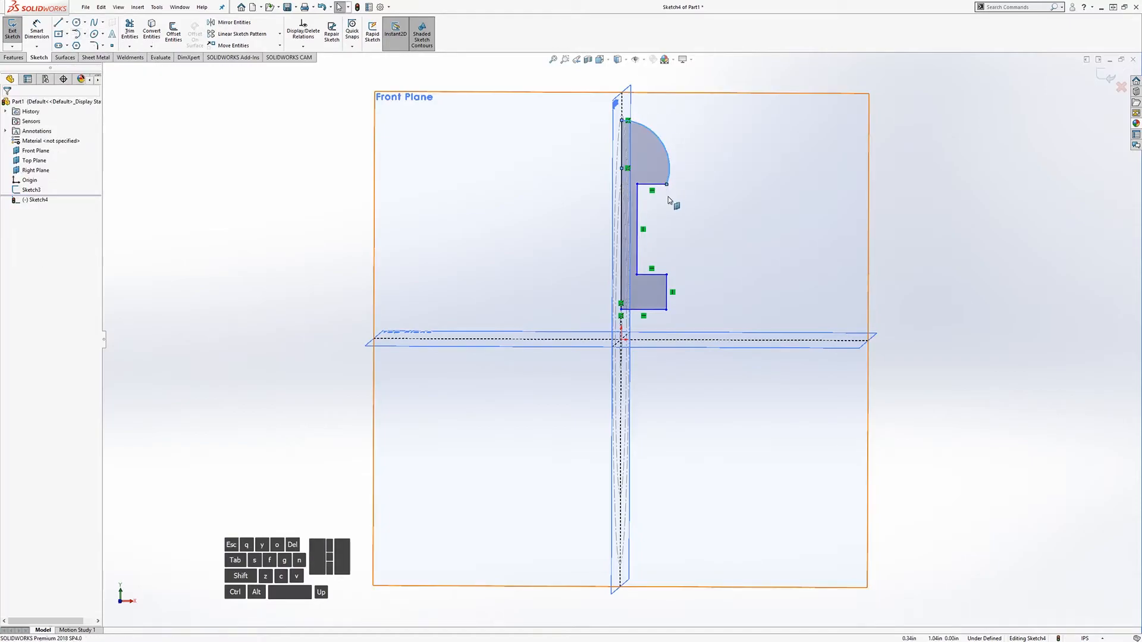
Step: Exit the Front Plane profile sketch and clear the selection
{"action": "mouse_move", "coordinate": [678, 204]}
{"action": "middle_mouse_down"}
{"action": "mouse_move", "coordinate": [670, 193]}
{"action": "mouse_move", "coordinate": [655, 210]}
{"action": "mouse_move", "coordinate": [642, 159]}
{"action": "mouse_move", "coordinate": [662, 145]}
{"action": "mouse_move", "coordinate": [652, 164]}
{"action": "middle_mouse_up"}
{"action": "mouse_move", "coordinate": [710, 211]}
{"action": "middle_mouse_down"}
{"action": "mouse_move", "coordinate": [674, 212]}
{"action": "mouse_move", "coordinate": [685, 211]}
{"action": "middle_mouse_up"}
{"action": "left_click", "coordinate": [12, 29]}
{"action": "middle_click_drag", "start_coordinate": [392, 235], "coordinate": [442, 226]}
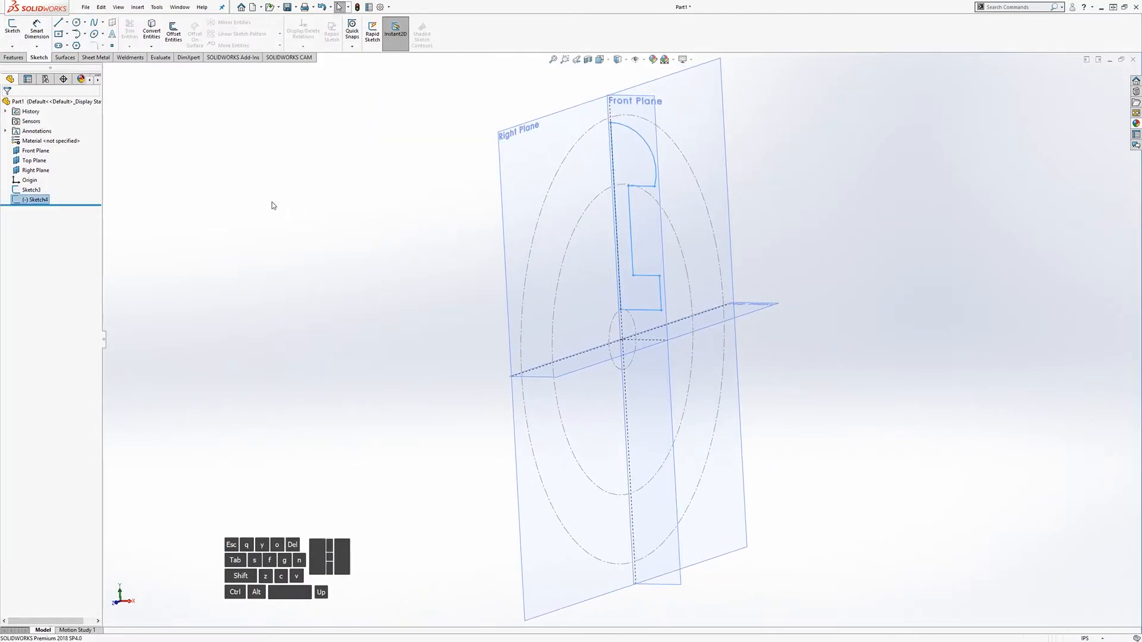
{"action": "left_click", "coordinate": [84, 215]}
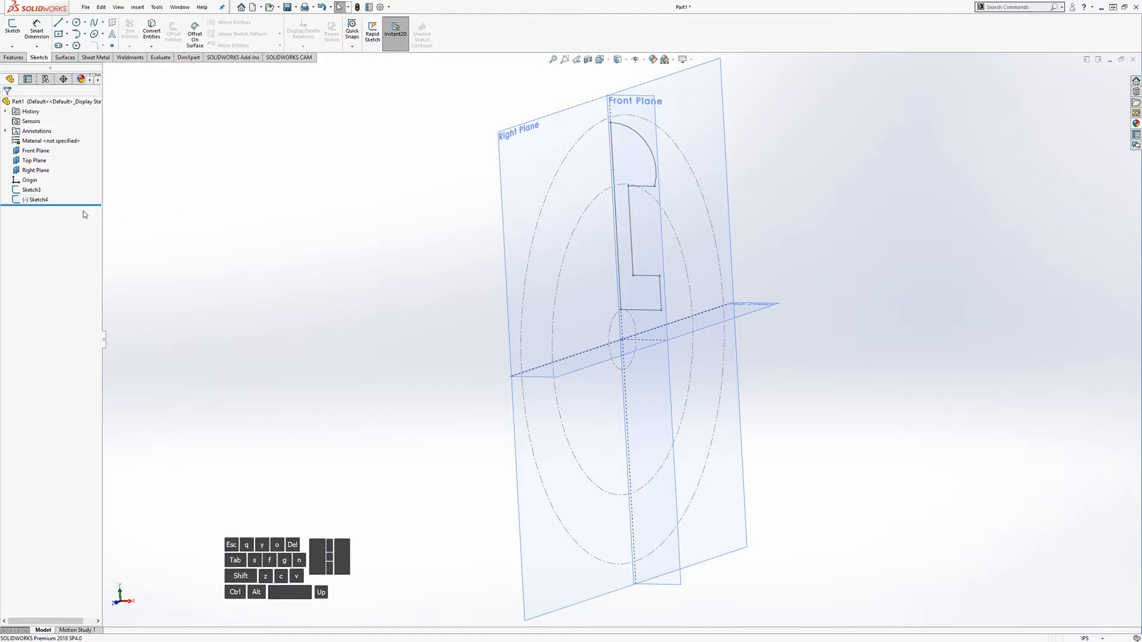
{"action": "left_click", "coordinate": [28, 193]}
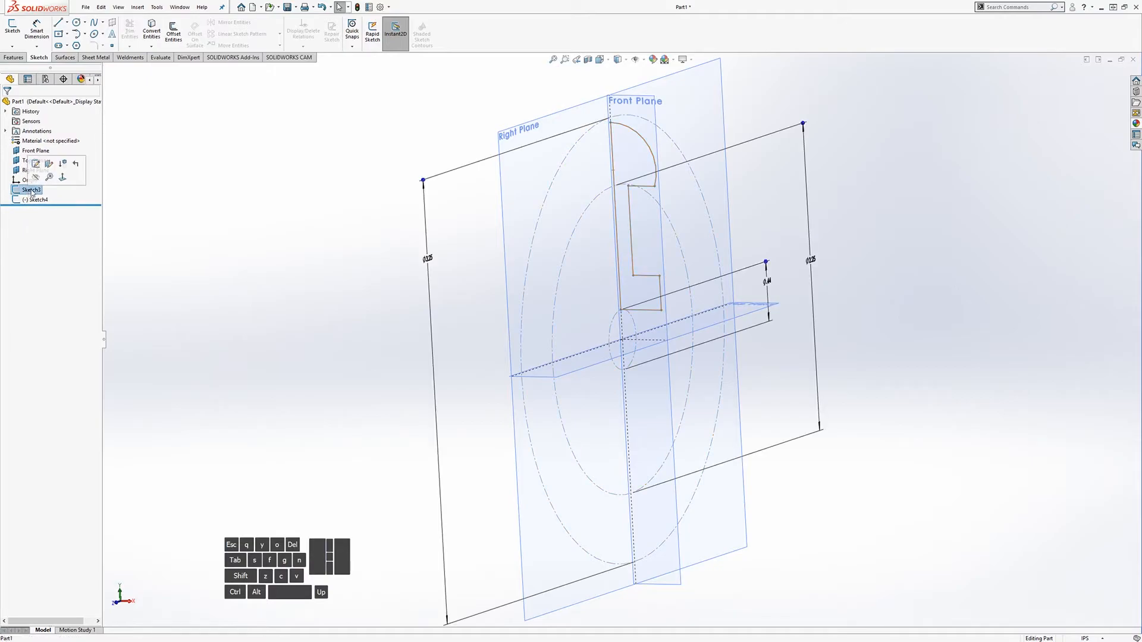
{"action": "left_click", "coordinate": [31, 192]}
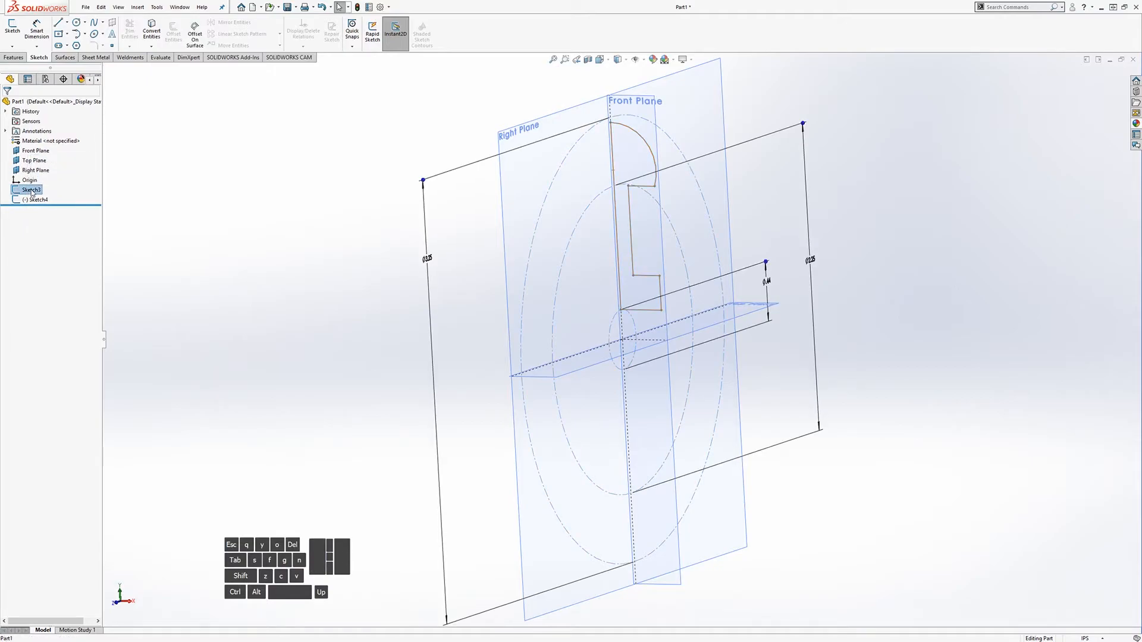
{"action": "left_click", "coordinate": [12, 27]}
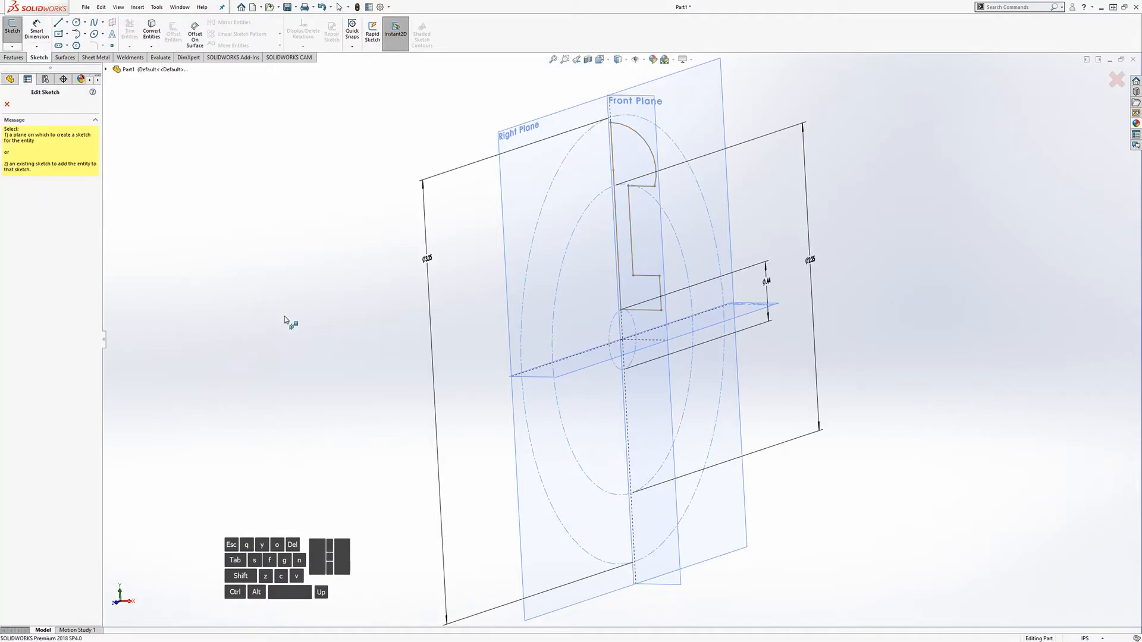
{"action": "left_click", "coordinate": [7, 105]}
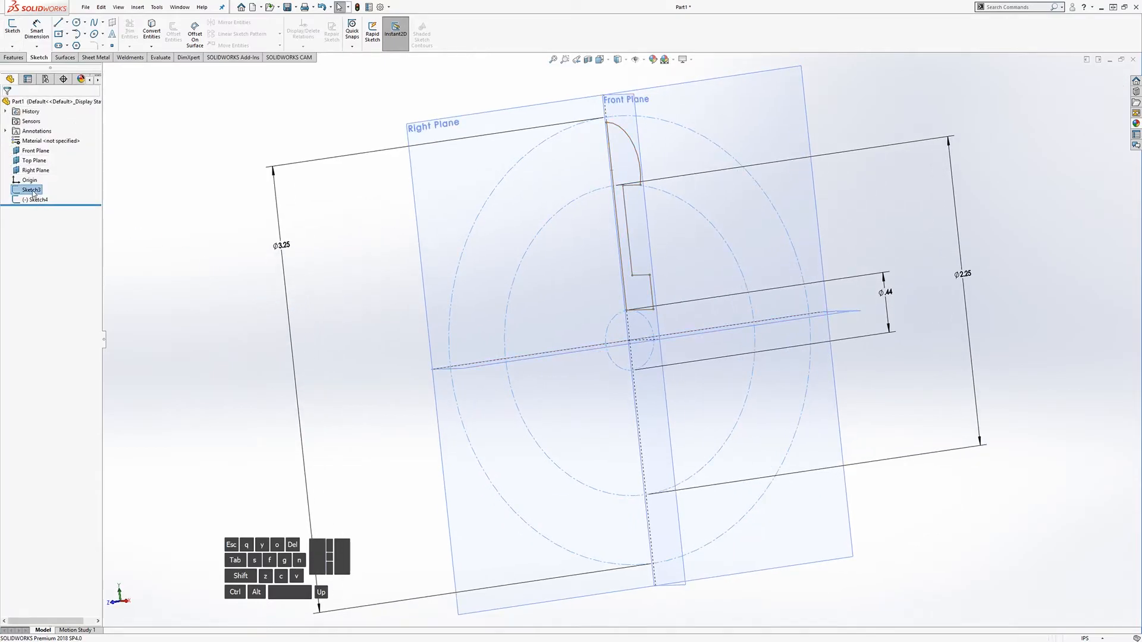
Step: Open the construction circle sketch for editing, review its dimensioned circles, and exit it
{"action": "right_click", "coordinate": [32, 192]}
{"action": "left_click", "coordinate": [42, 168]}
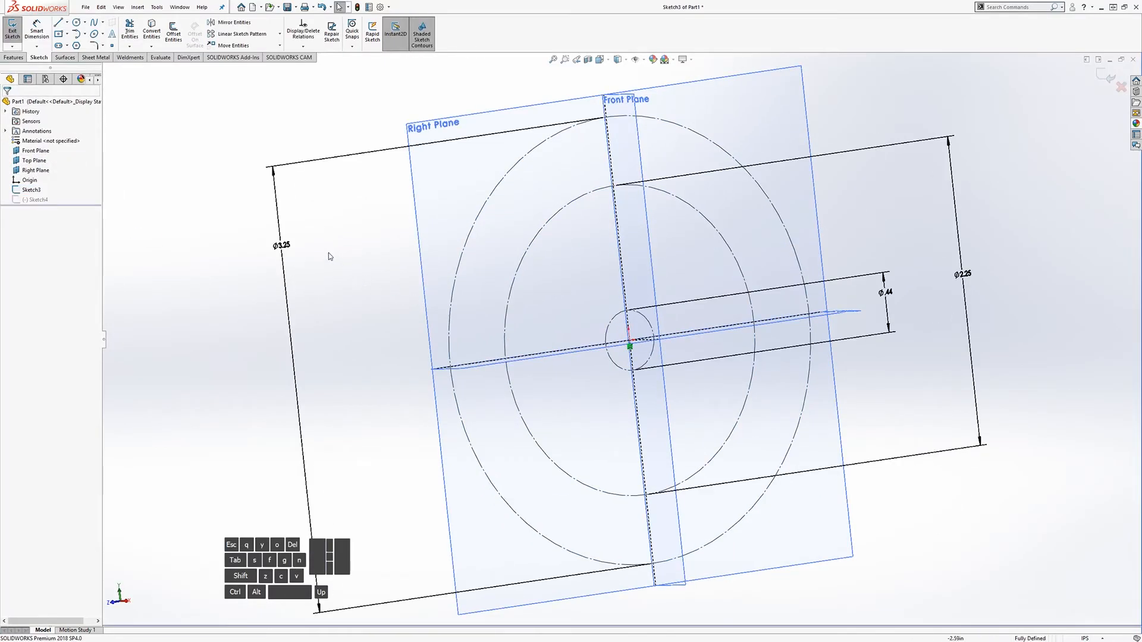
{"action": "mouse_move", "coordinate": [428, 250]}
{"action": "middle_mouse_down"}
{"action": "mouse_move", "coordinate": [401, 249]}
{"action": "mouse_move", "coordinate": [395, 224]}
{"action": "mouse_move", "coordinate": [392, 234]}
{"action": "middle_mouse_up"}
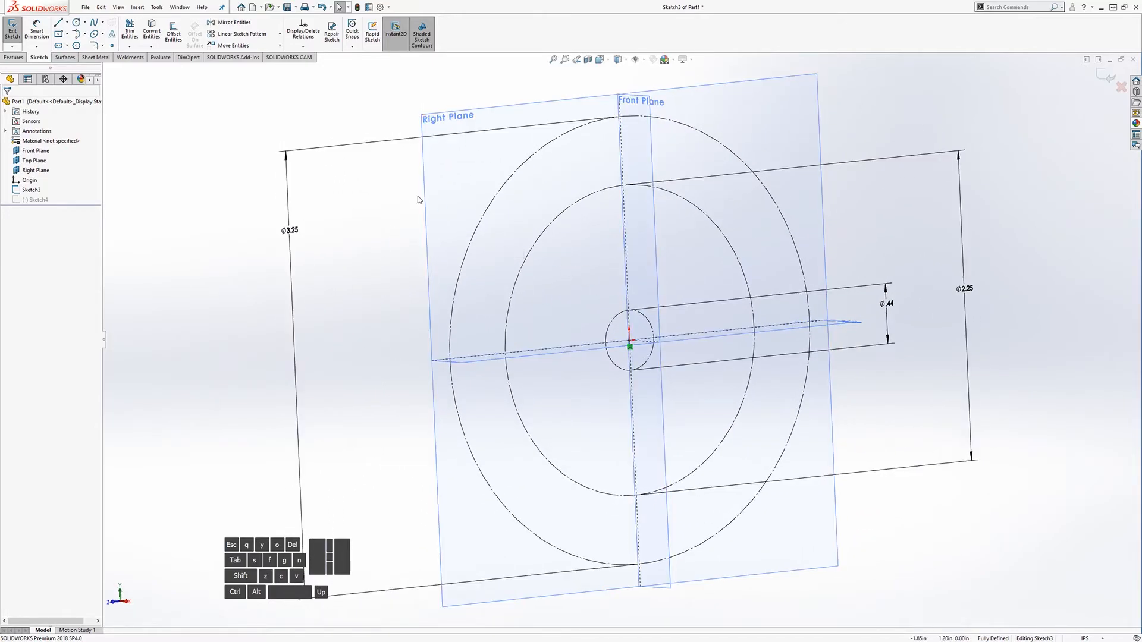
{"action": "left_click", "coordinate": [13, 33]}
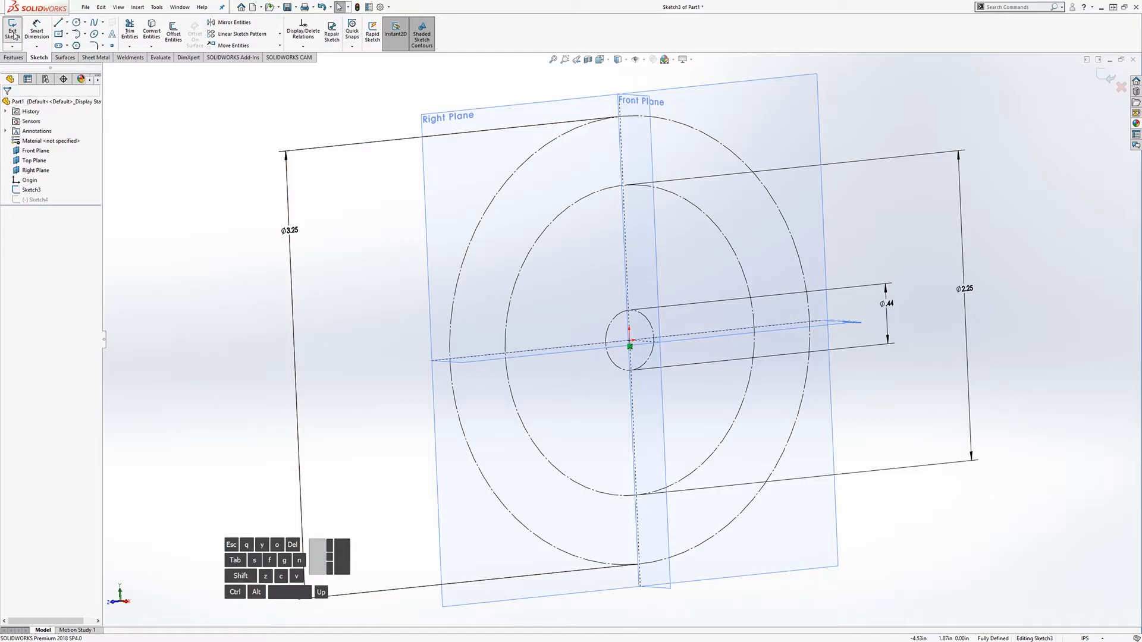
Step: Reopen the Front Plane profile sketch for editing
{"action": "left_click", "coordinate": [34, 201]}
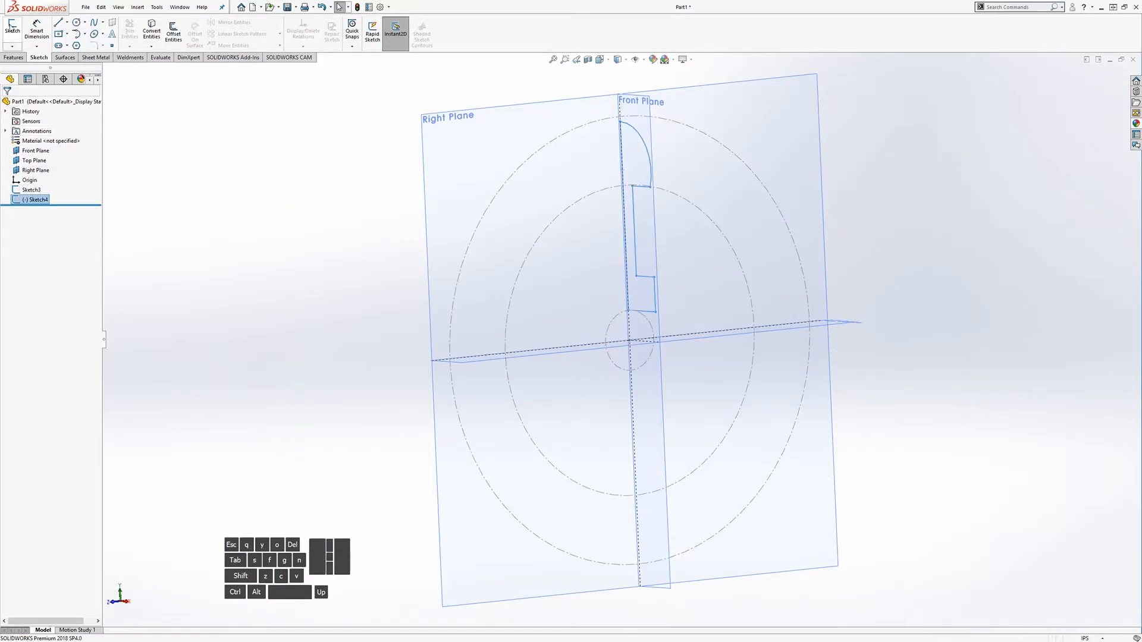
{"action": "left_click", "coordinate": [10, 26]}
{"action": "middle_click_drag", "start_coordinate": [392, 323], "coordinate": [472, 299]}
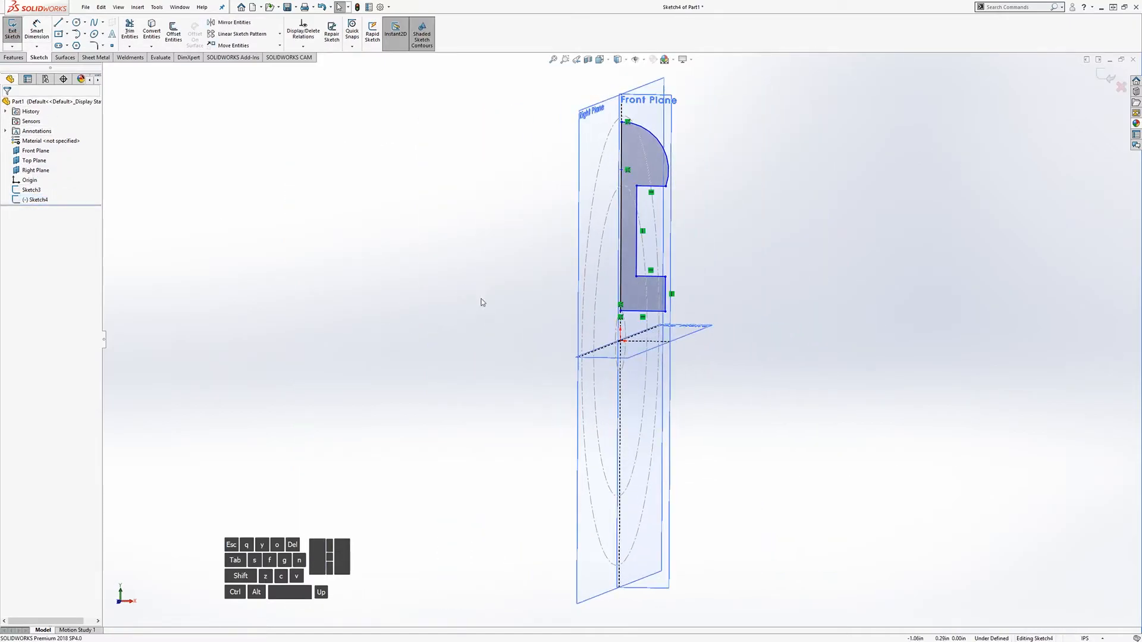
{"action": "scroll", "coordinate": [727, 275], "scroll_direction": "down", "scroll_amount": 1}
{"action": "middle_click_drag", "start_coordinate": [683, 285], "coordinate": [669, 274]}
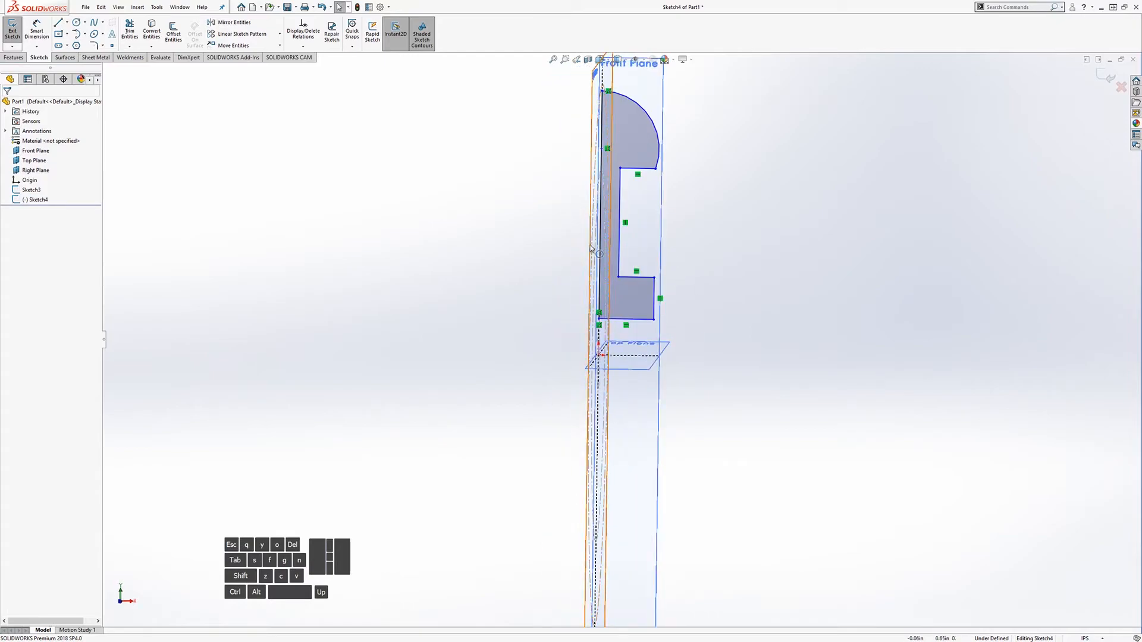
Step: Move the upper endpoint of the profile's vertical line to about 1.54 in above the origin
{"action": "left_click", "coordinate": [601, 196]}
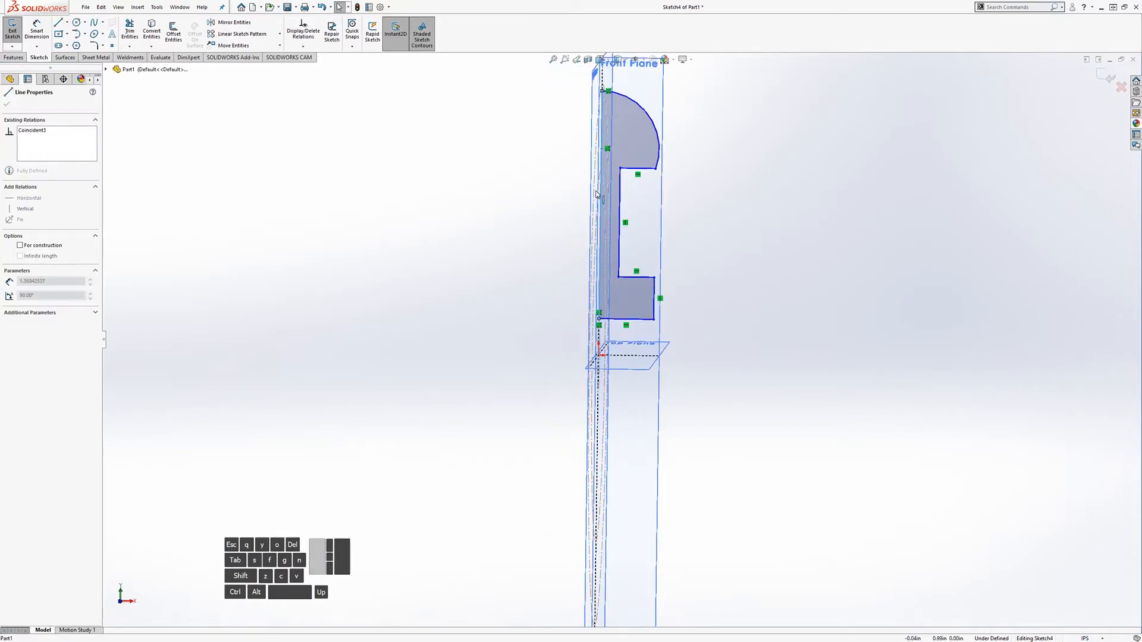
{"action": "left_click", "coordinate": [522, 128]}
{"action": "left_click", "coordinate": [602, 90]}
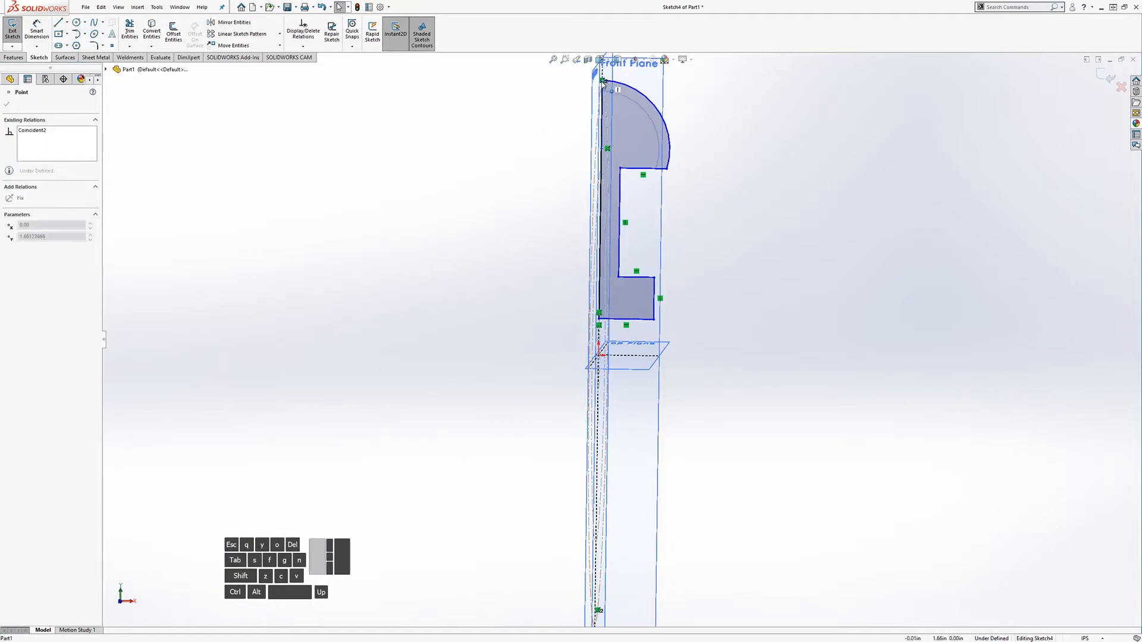
{"action": "left_click_drag", "start_coordinate": [598, 96], "coordinate": [599, 103]}
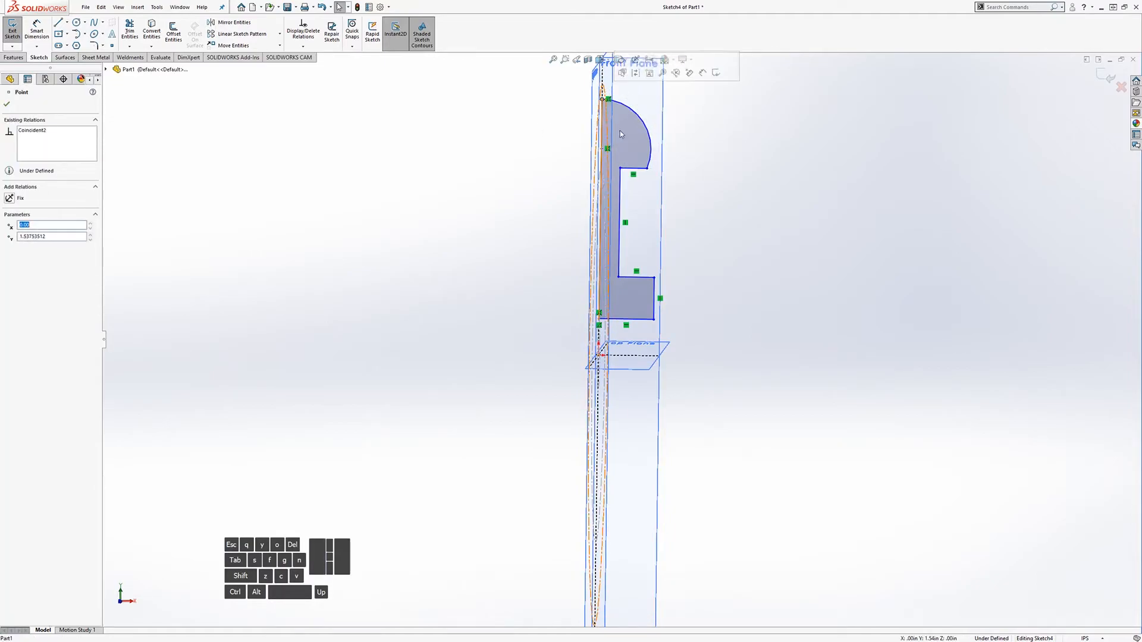
Step: Shift the web's vertical line slightly outward and move the hub's lower outer corner to about 0.31 in across and 0.23 in up
{"action": "scroll", "coordinate": [722, 158], "scroll_direction": "down", "scroll_amount": 1}
{"action": "middle_click_drag", "start_coordinate": [679, 197], "coordinate": [619, 207]}
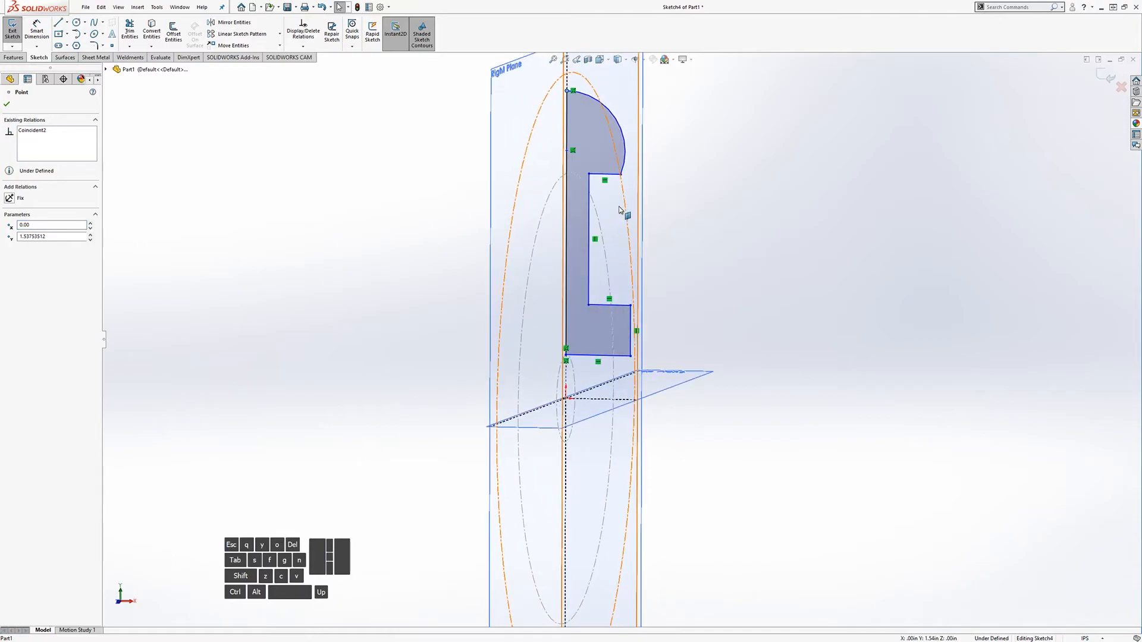
{"action": "left_click", "coordinate": [590, 199]}
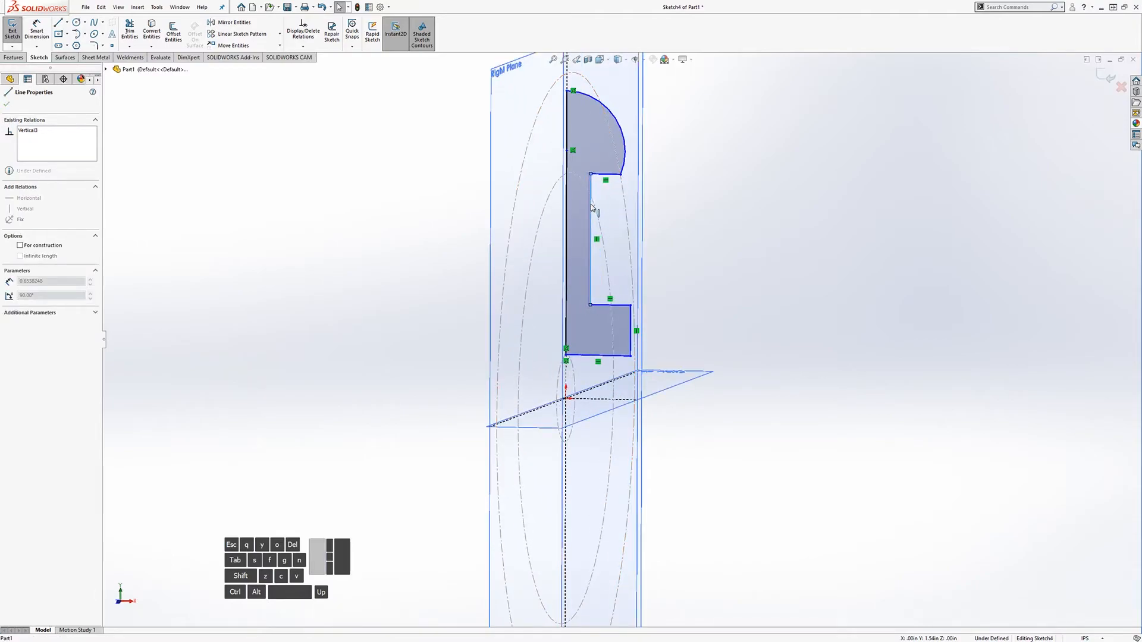
{"action": "left_click_drag", "start_coordinate": [591, 207], "coordinate": [593, 208]}
{"action": "left_click_drag", "start_coordinate": [631, 358], "coordinate": [626, 353]}
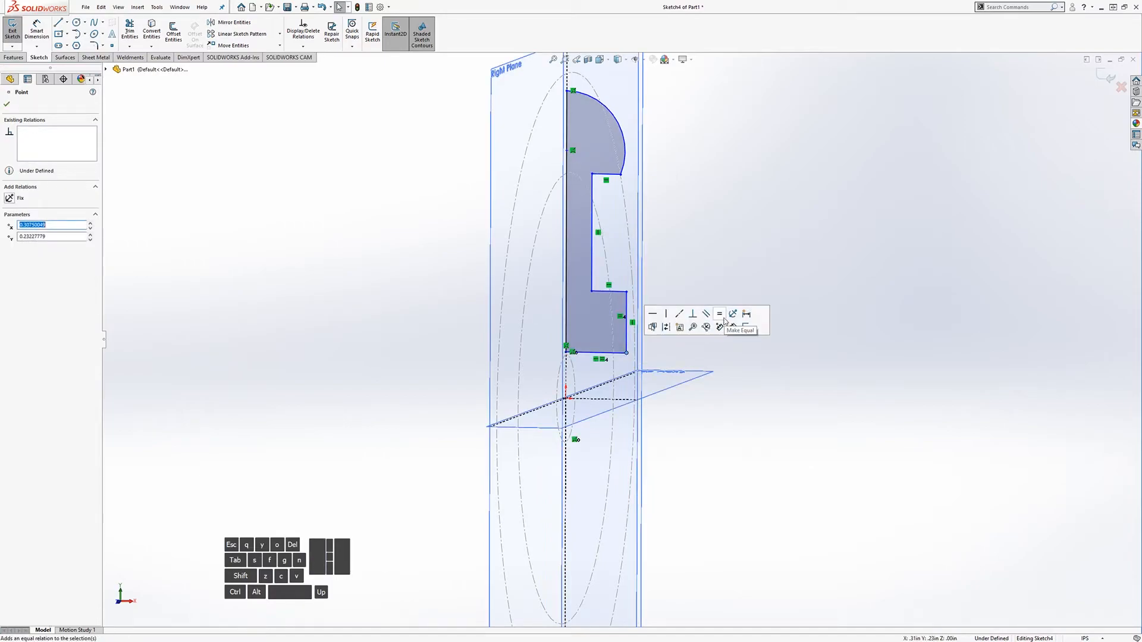
Step: Undo the last relation change on the hub's edges and clear the selection
{"action": "left_click", "coordinate": [696, 347]}
{"action": "key", "text": "ctrl+z"}
{"action": "left_click", "coordinate": [689, 293]}
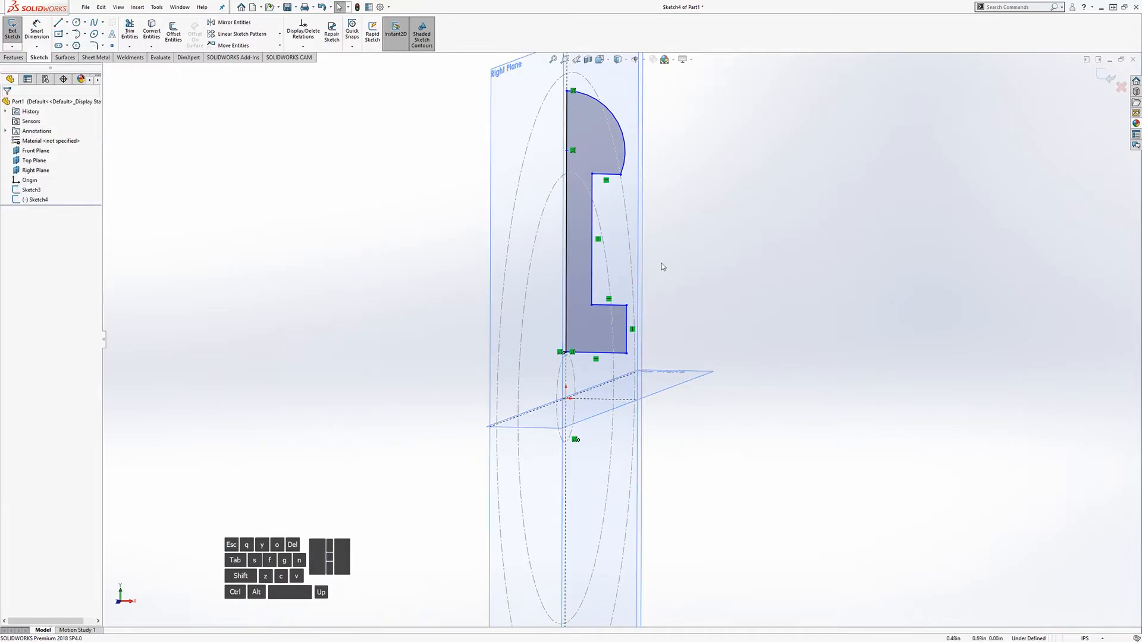
Step: Exit the Front Plane profile sketch
{"action": "mouse_move", "coordinate": [664, 267]}
{"action": "middle_mouse_down"}
{"action": "mouse_move", "coordinate": [666, 188]}
{"action": "mouse_move", "coordinate": [654, 188]}
{"action": "middle_mouse_up"}
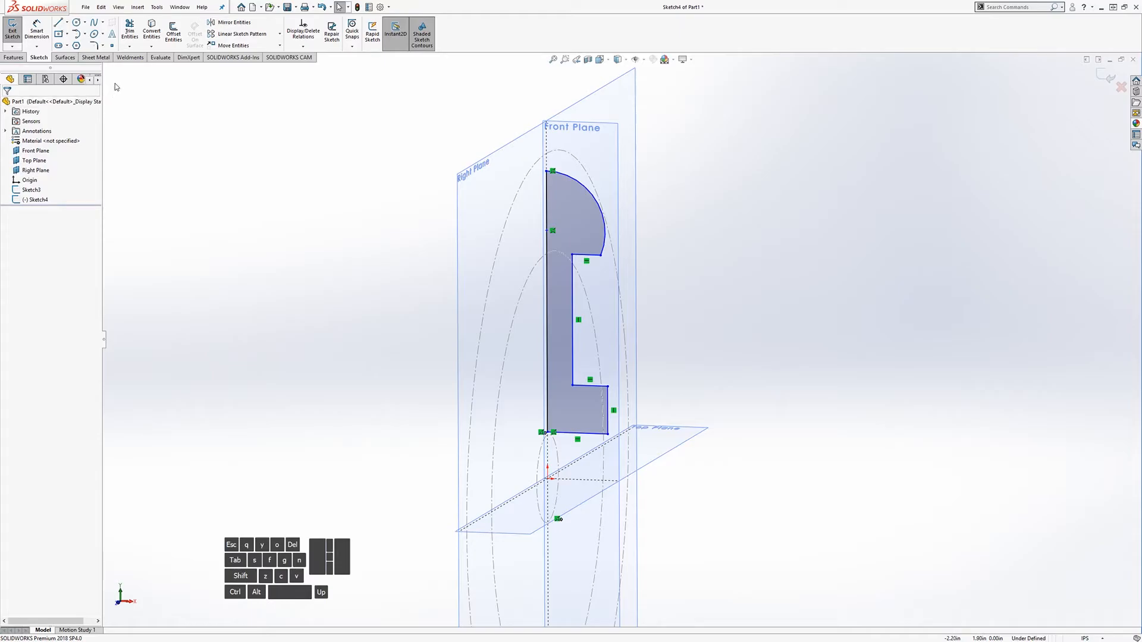
{"action": "middle_click_drag", "start_coordinate": [305, 195], "coordinate": [287, 199]}
{"action": "left_click", "coordinate": [14, 31]}
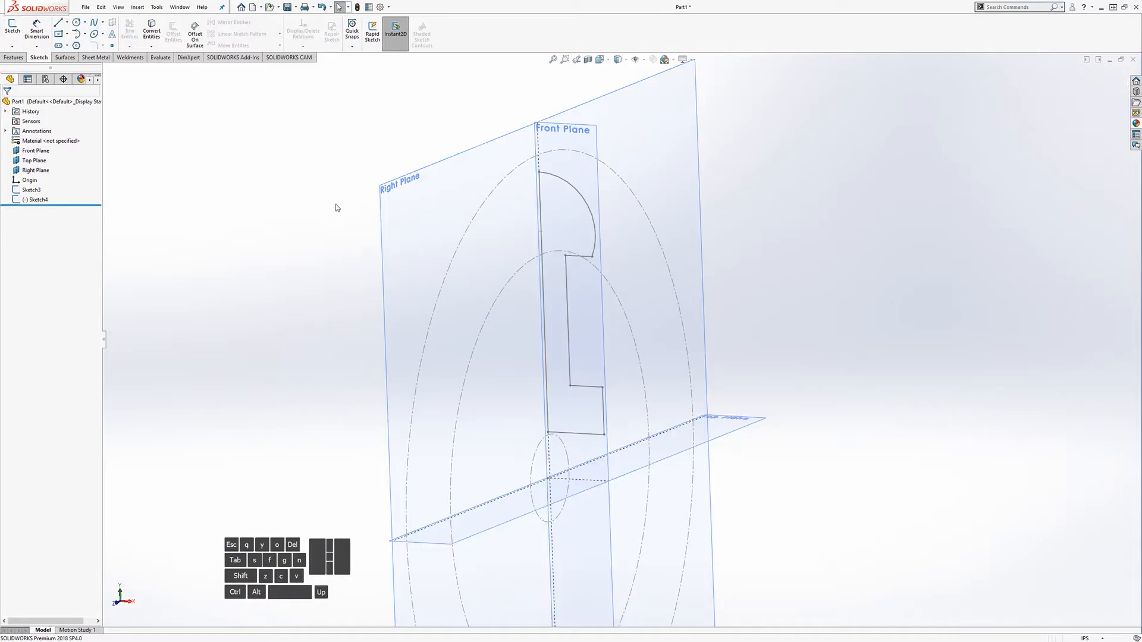
{"action": "scroll", "coordinate": [367, 293], "scroll_direction": "up", "scroll_amount": 3}
{"action": "scroll", "coordinate": [711, 436], "scroll_direction": "up", "scroll_amount": 1}
{"action": "scroll", "coordinate": [719, 442], "scroll_direction": "down", "scroll_amount": 1}
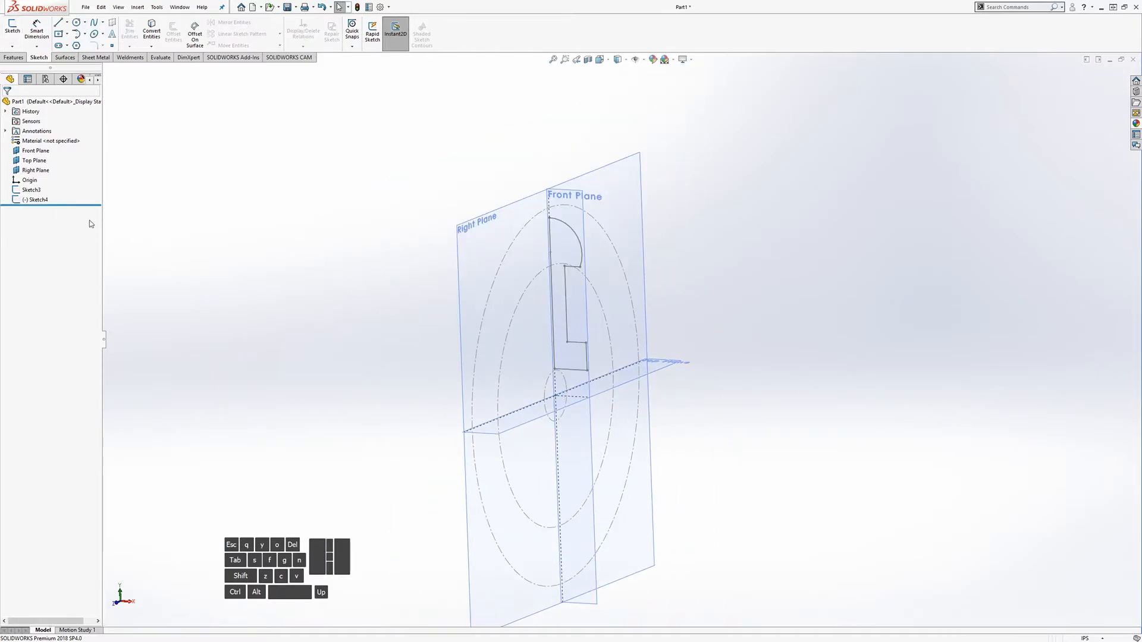
{"action": "left_click", "coordinate": [35, 200]}
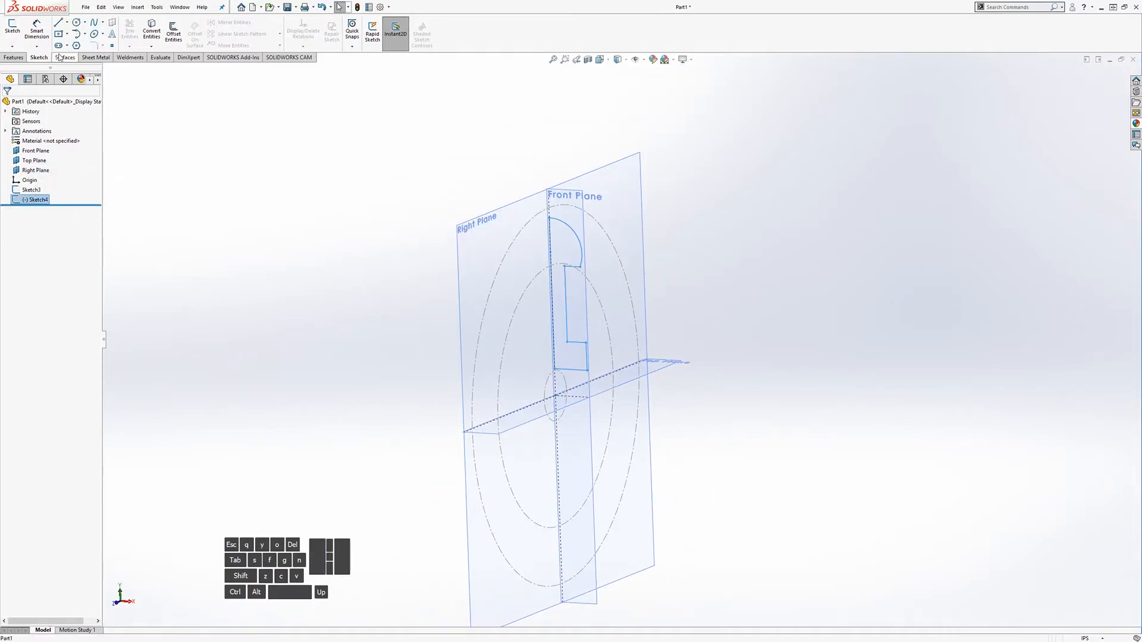
{"action": "left_click", "coordinate": [13, 57]}
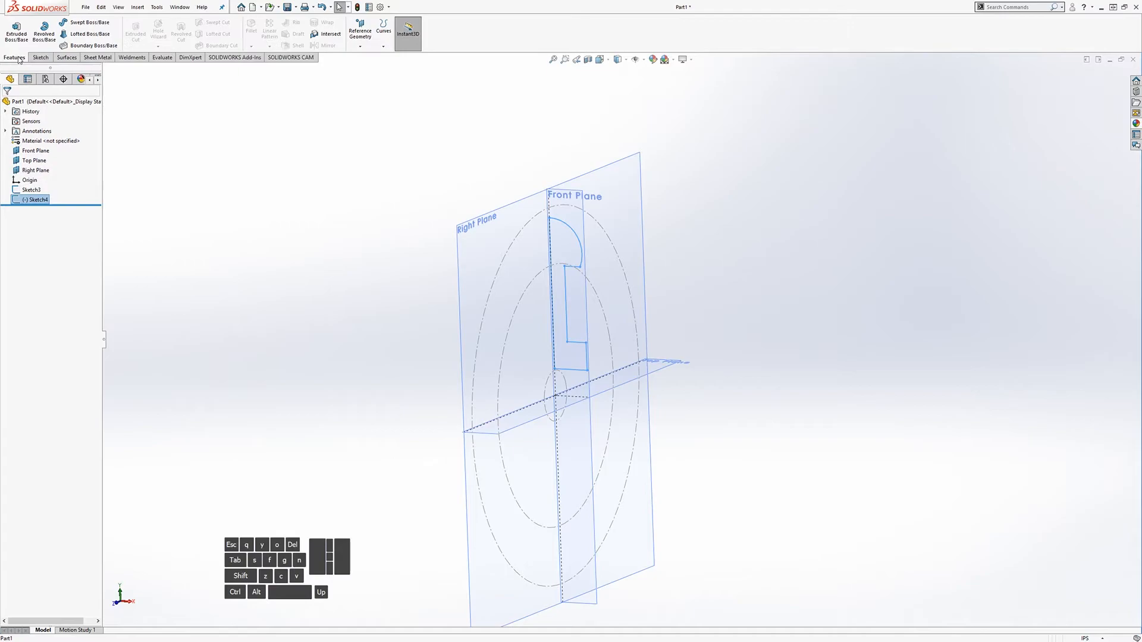
{"action": "left_click", "coordinate": [45, 33]}
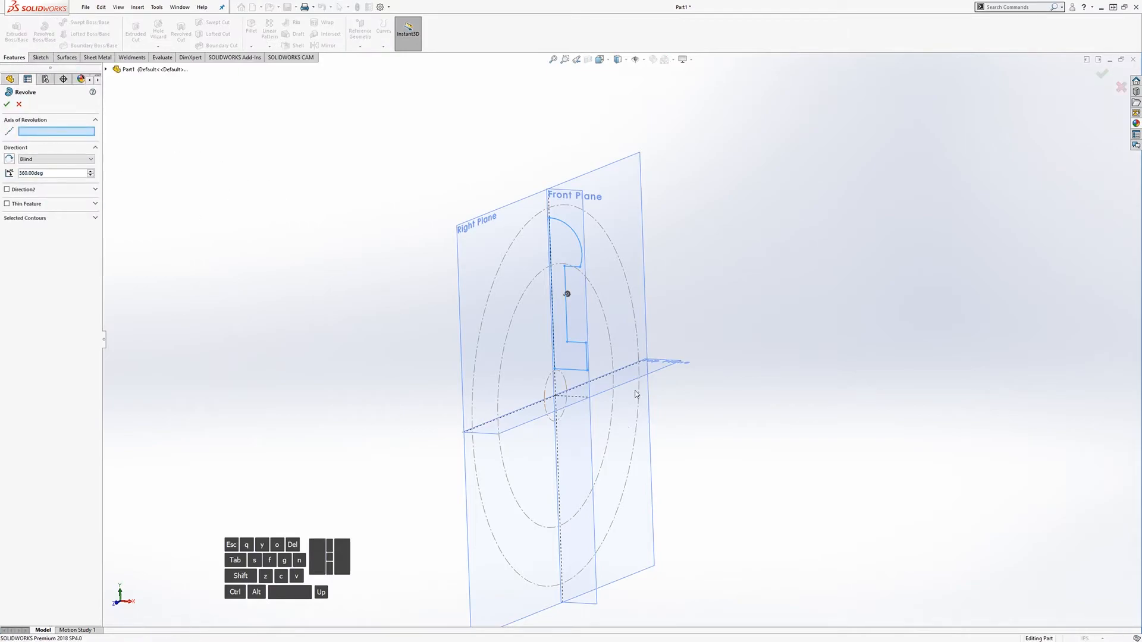
{"action": "scroll", "coordinate": [411, 383], "scroll_direction": "down", "scroll_amount": 5}
{"action": "left_click", "coordinate": [420, 397]}
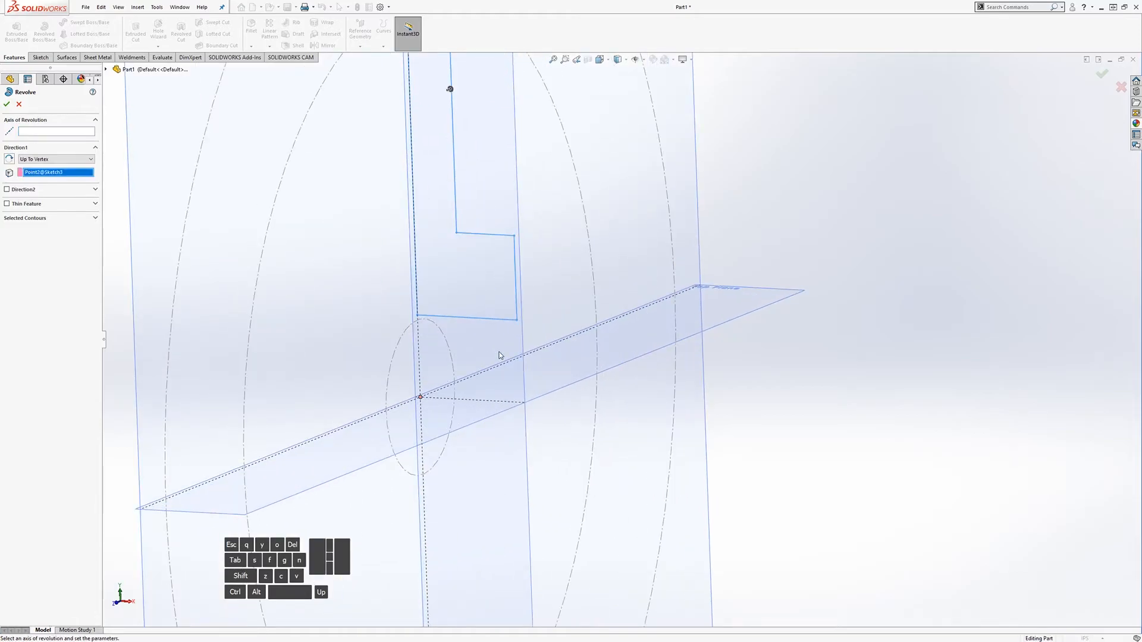
{"action": "scroll", "coordinate": [503, 345], "scroll_direction": "up", "scroll_amount": 5}
{"action": "middle_click_drag", "start_coordinate": [408, 258], "coordinate": [484, 254]}
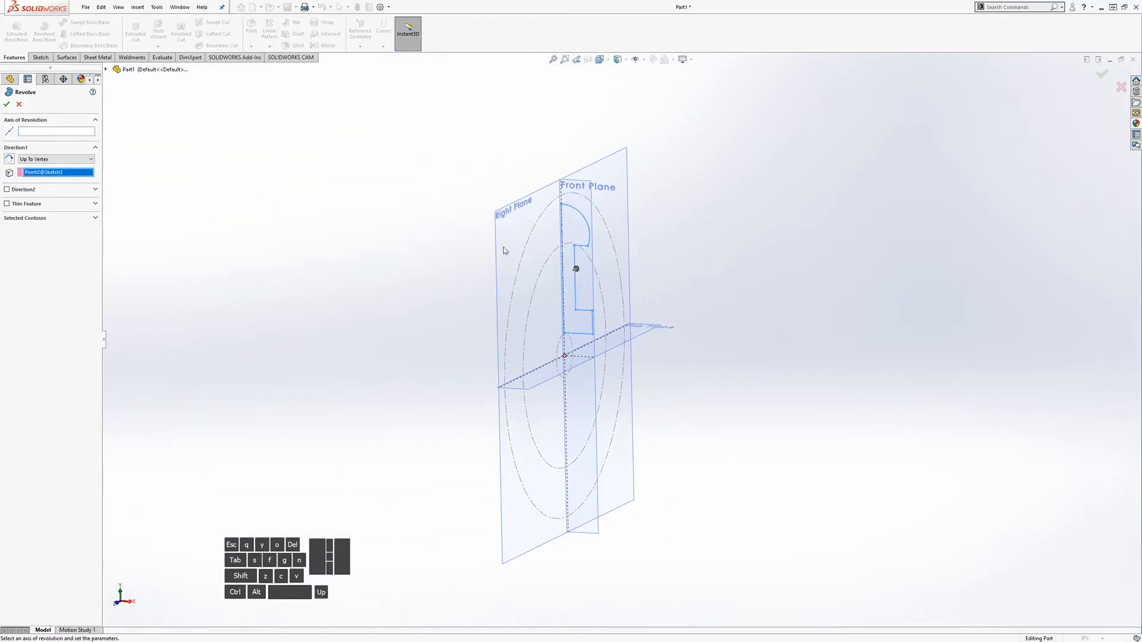
{"action": "left_click", "coordinate": [19, 105]}
{"action": "mouse_move", "coordinate": [700, 358]}
{"action": "middle_mouse_down"}
{"action": "mouse_move", "coordinate": [688, 369]}
{"action": "mouse_move", "coordinate": [699, 359]}
{"action": "middle_mouse_up"}
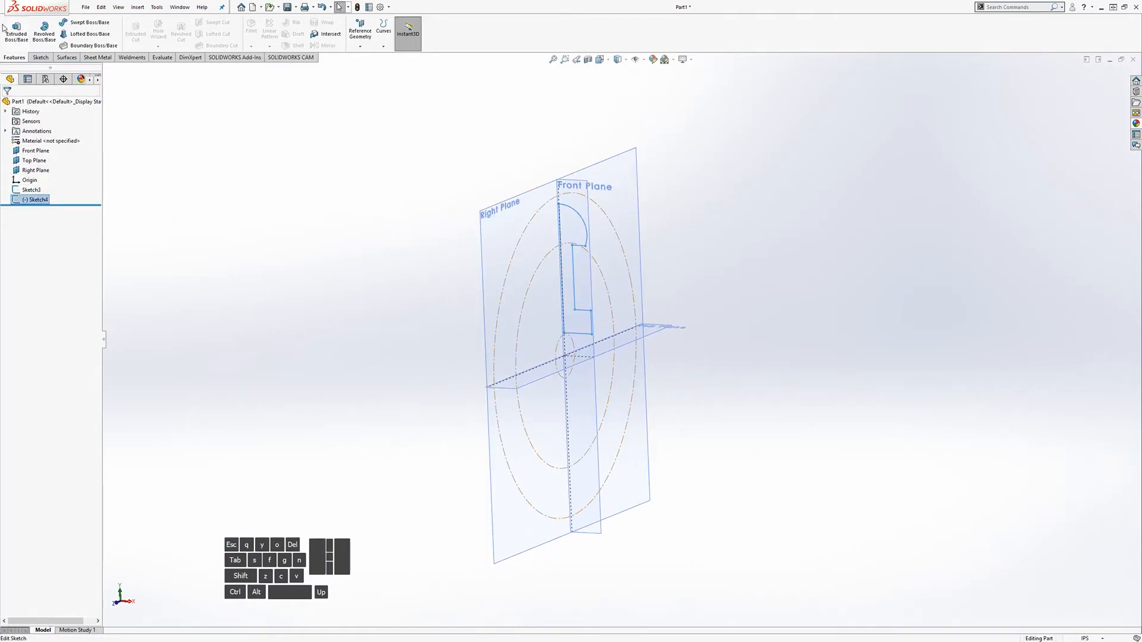
Step: Reopen the profile sketch and draw a horizontal construction line about 1.31 in long outward from the origin
{"action": "left_click", "coordinate": [37, 57]}
{"action": "left_click", "coordinate": [12, 31]}
{"action": "scroll", "coordinate": [642, 307], "scroll_direction": "down", "scroll_amount": 4}
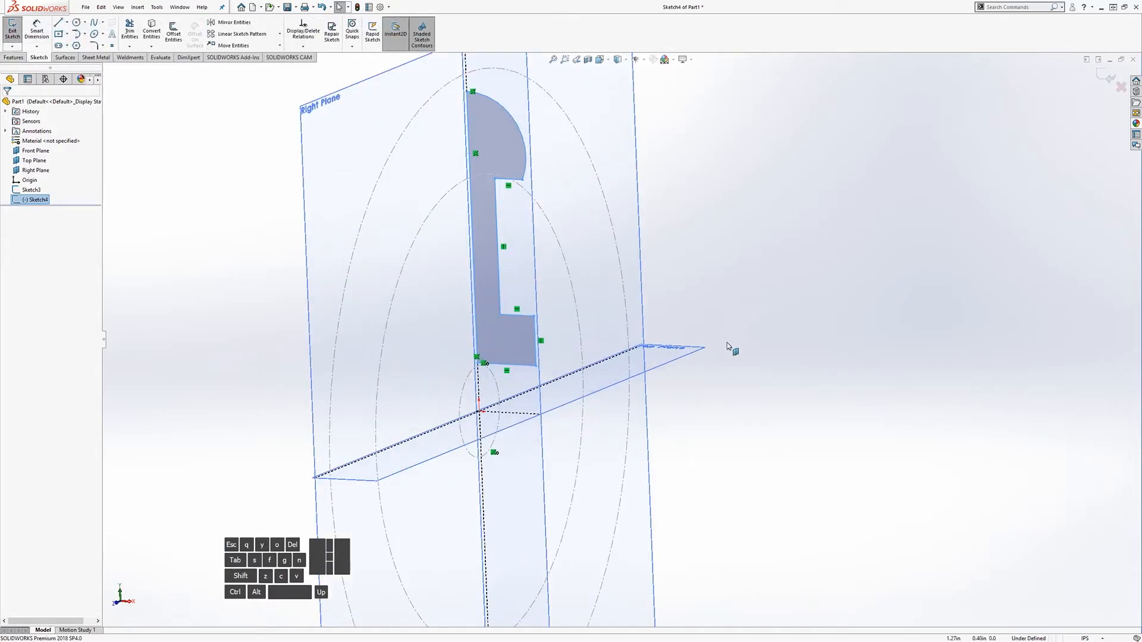
{"action": "left_click", "coordinate": [67, 22]}
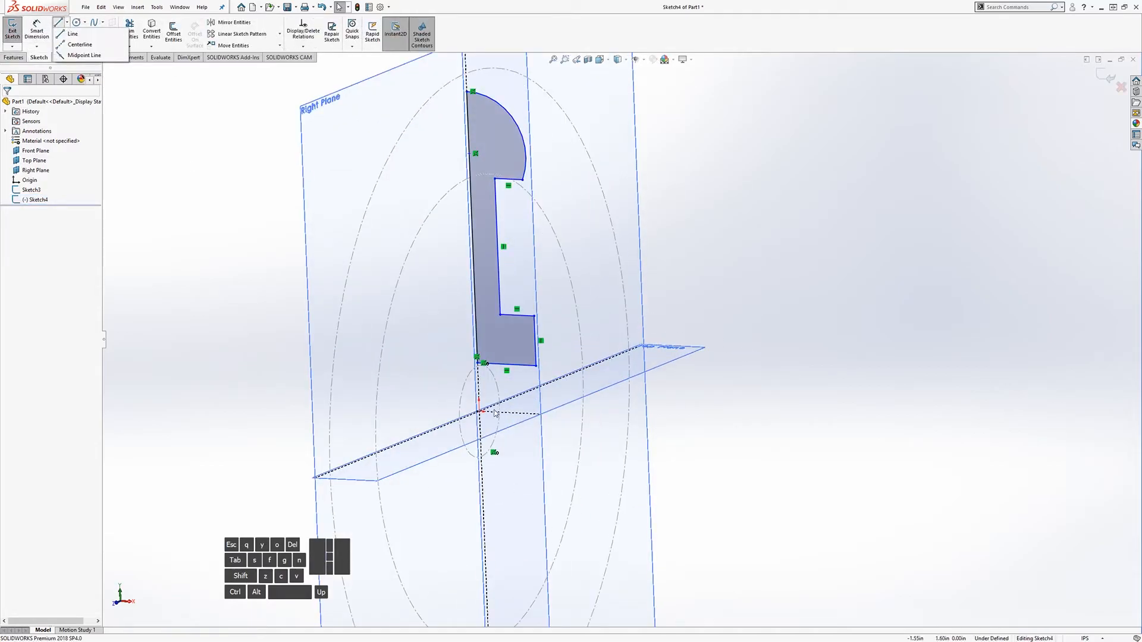
{"action": "left_click", "coordinate": [76, 34]}
{"action": "left_click", "coordinate": [480, 412]}
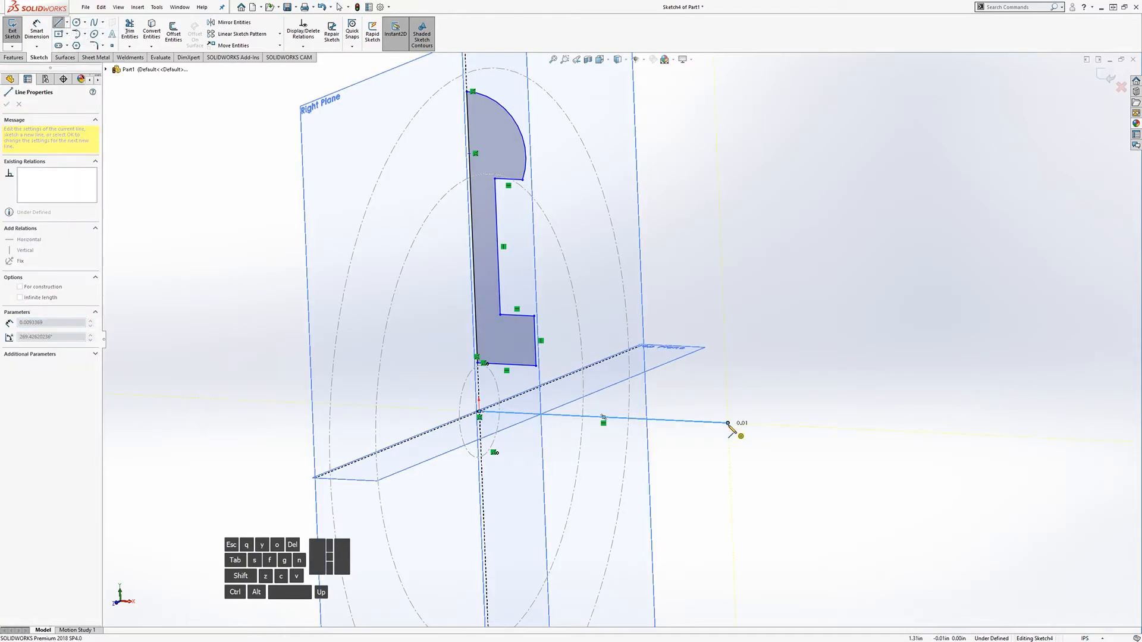
{"action": "left_click", "coordinate": [728, 423]}
{"action": "key", "text": "Escape"}
{"action": "left_click", "coordinate": [706, 423]}
{"action": "left_click", "coordinate": [22, 245]}
{"action": "left_click", "coordinate": [795, 436]}
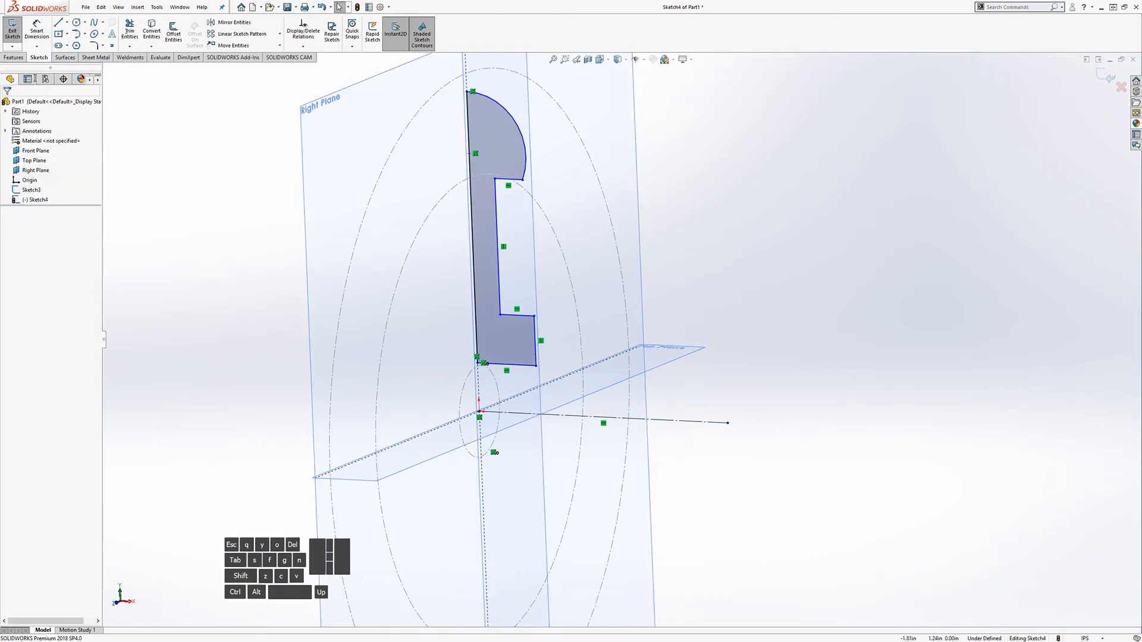
Step: Dimension the horizontal construction line's length to 1 in
{"action": "left_click", "coordinate": [28, 35]}
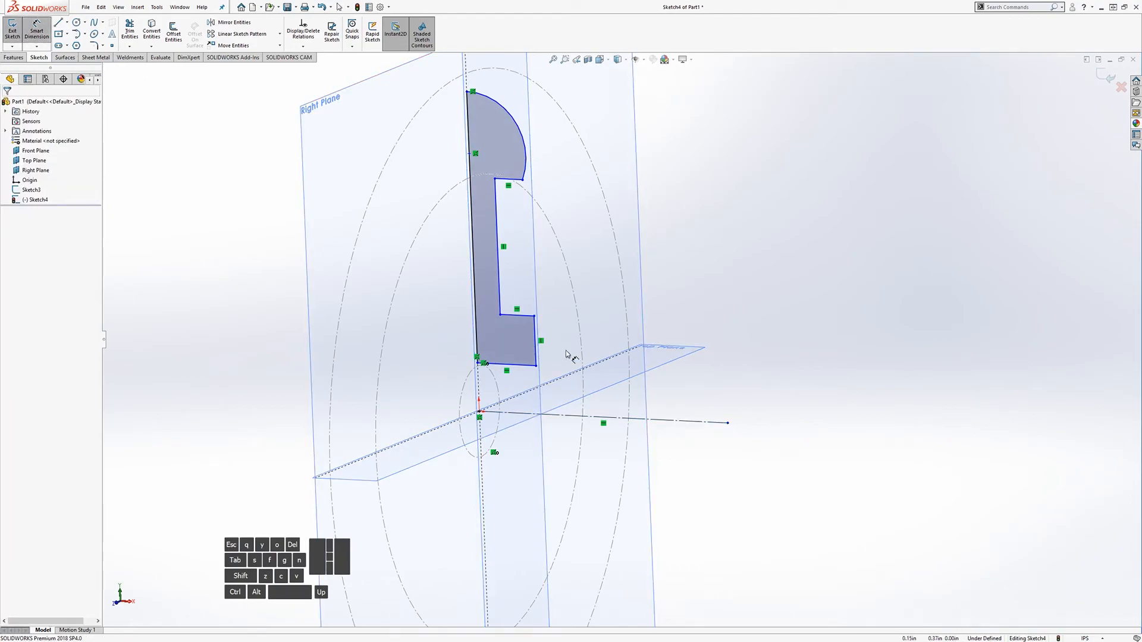
{"action": "left_click", "coordinate": [603, 420]}
{"action": "key", "text": "Escape"}
{"action": "middle_click_drag", "start_coordinate": [611, 450], "coordinate": [713, 438]}
{"action": "key", "text": "Escape"}
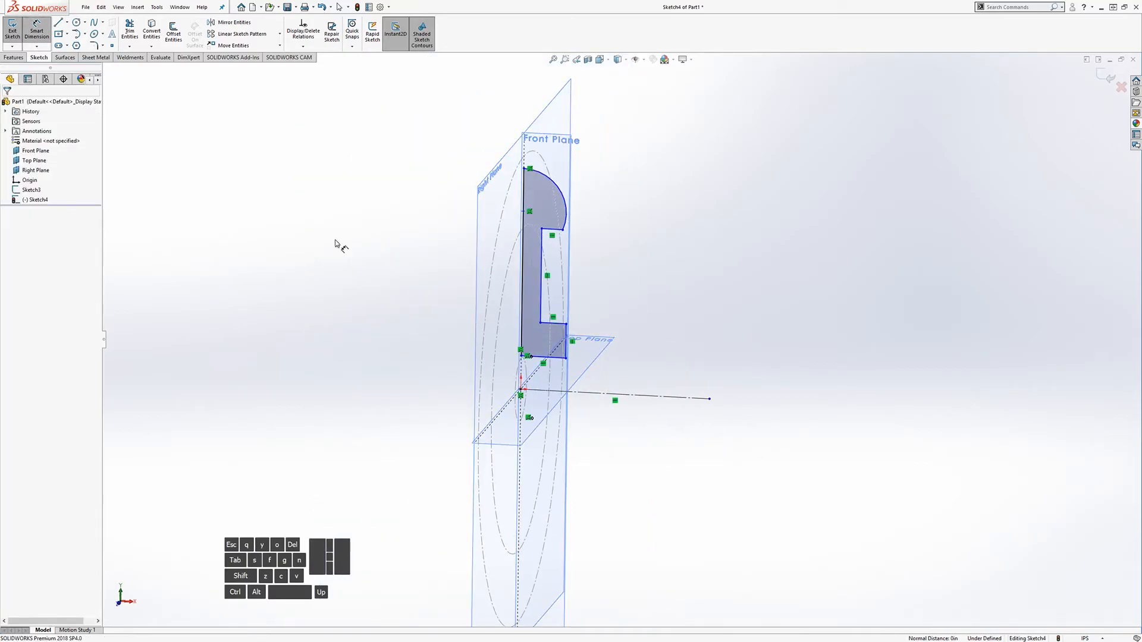
{"action": "left_click", "coordinate": [667, 397]}
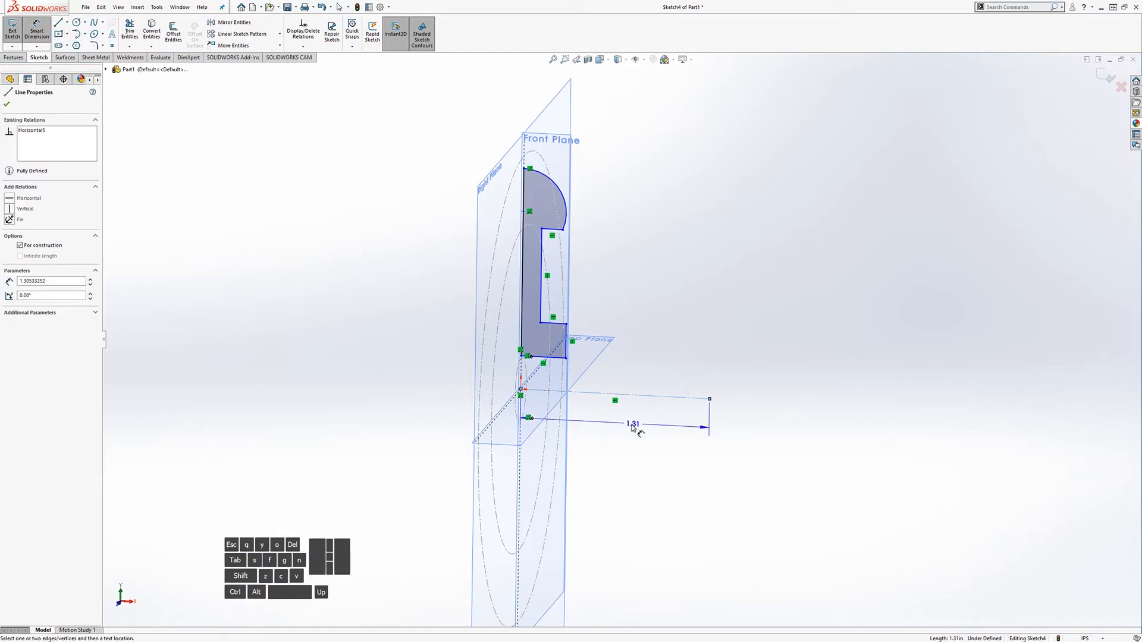
{"action": "left_click", "coordinate": [659, 432]}
{"action": "type", "text": "1"}
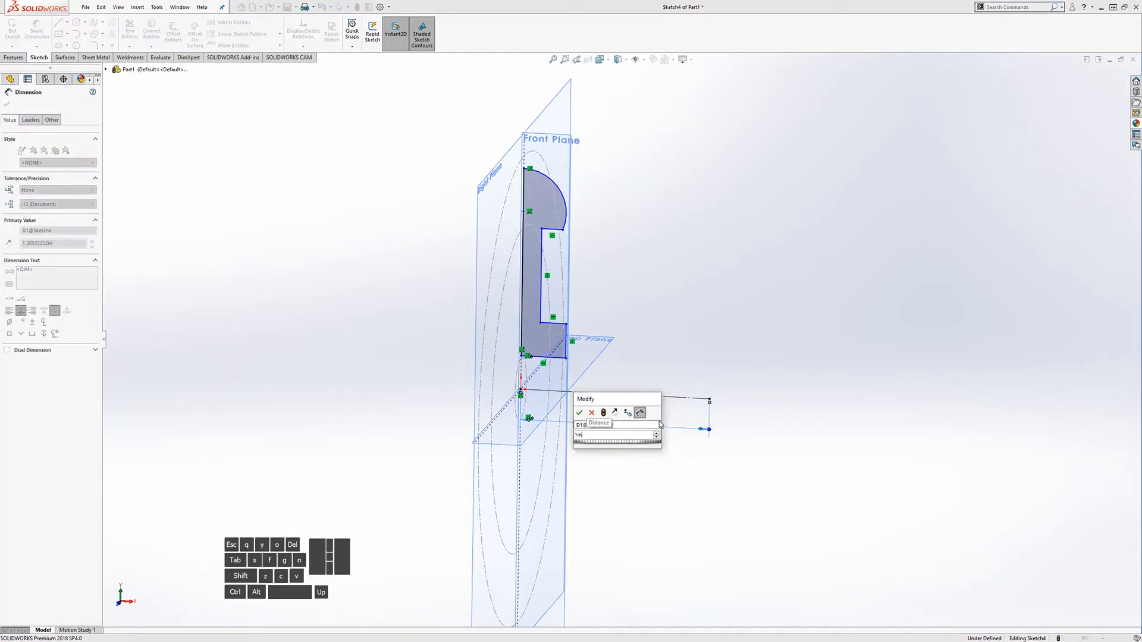
{"action": "type", "text": "in"}
{"action": "key", "text": "Return"}
{"action": "key", "text": "Escape"}
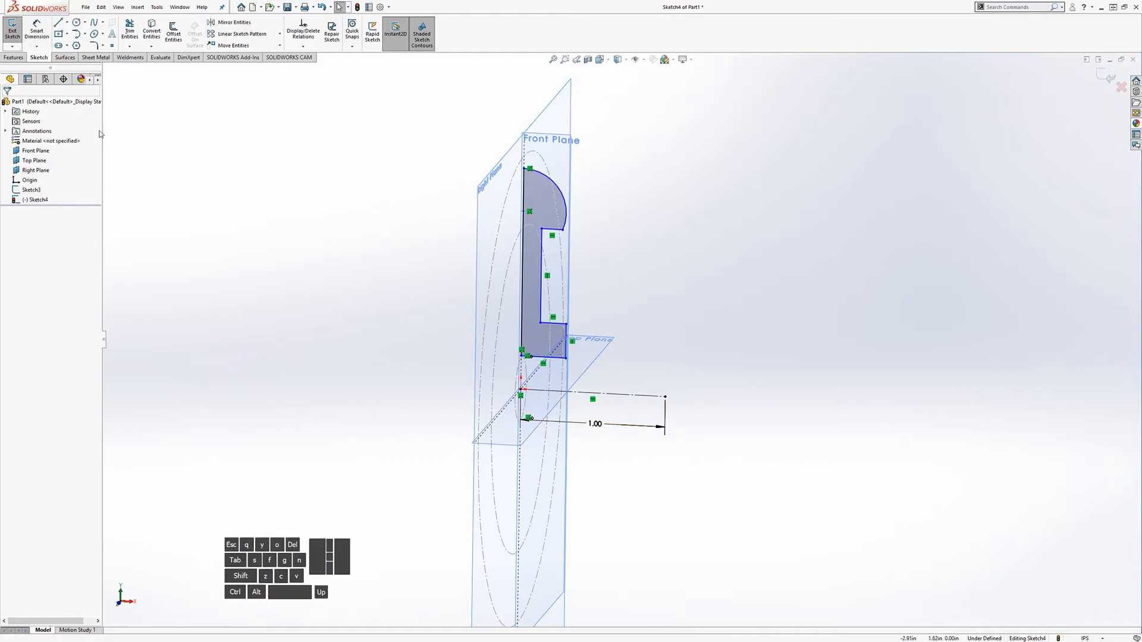
Step: Exit the profile sketch and set up a 360° Revolved Boss/Base of it about the horizontal construction line
{"action": "left_click", "coordinate": [12, 28]}
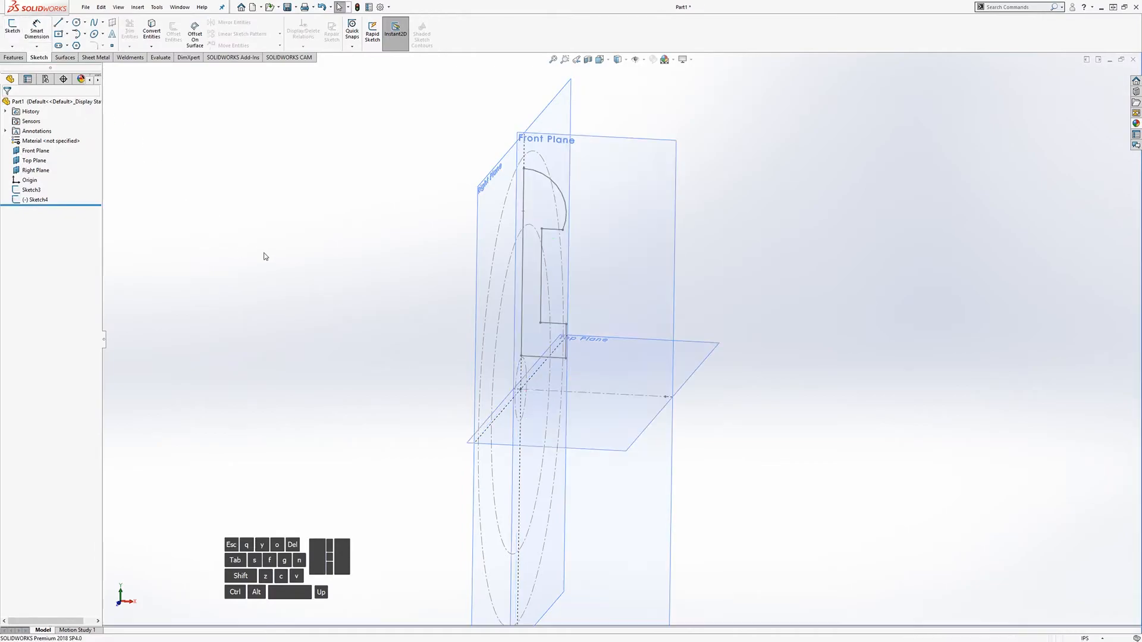
{"action": "middle_click_drag", "start_coordinate": [265, 258], "coordinate": [226, 248]}
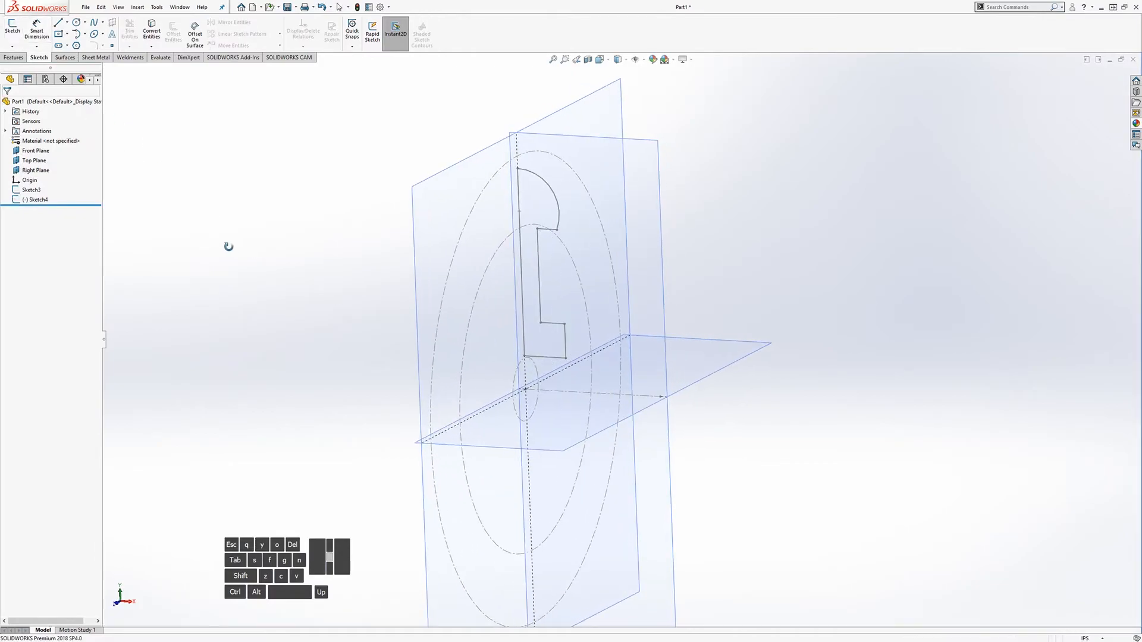
{"action": "left_click", "coordinate": [40, 201]}
{"action": "left_click", "coordinate": [224, 170]}
{"action": "left_click", "coordinate": [30, 203]}
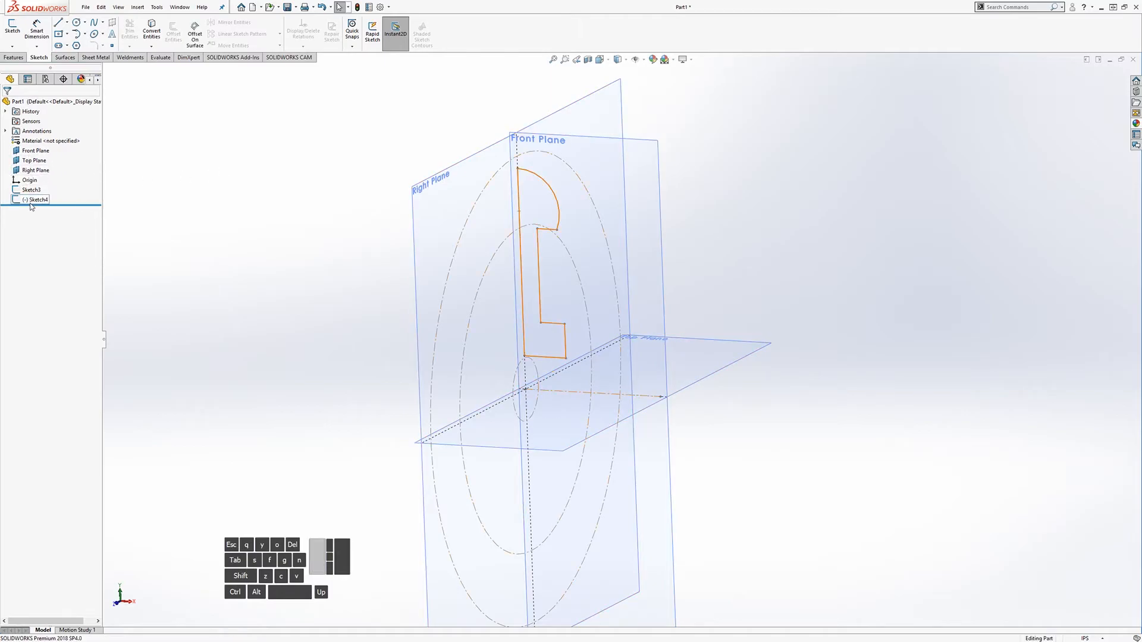
{"action": "left_click", "coordinate": [18, 58]}
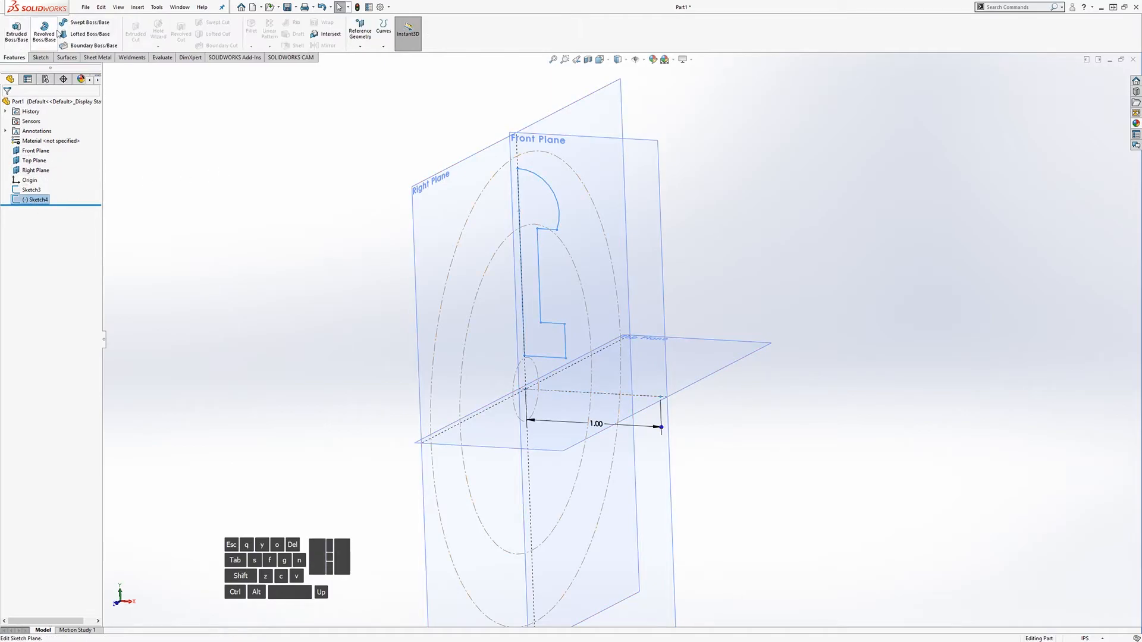
{"action": "left_click", "coordinate": [46, 33]}
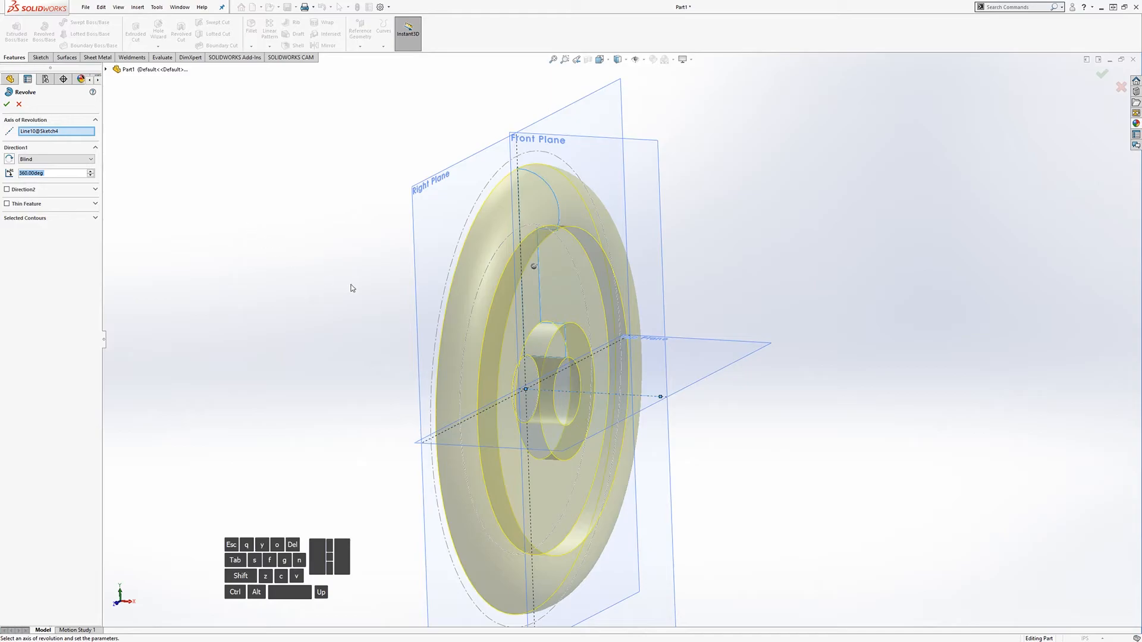
Step: Reassign the horizontal construction line as the axis of revolution and apply the 360° revolve
{"action": "left_click", "coordinate": [60, 131]}
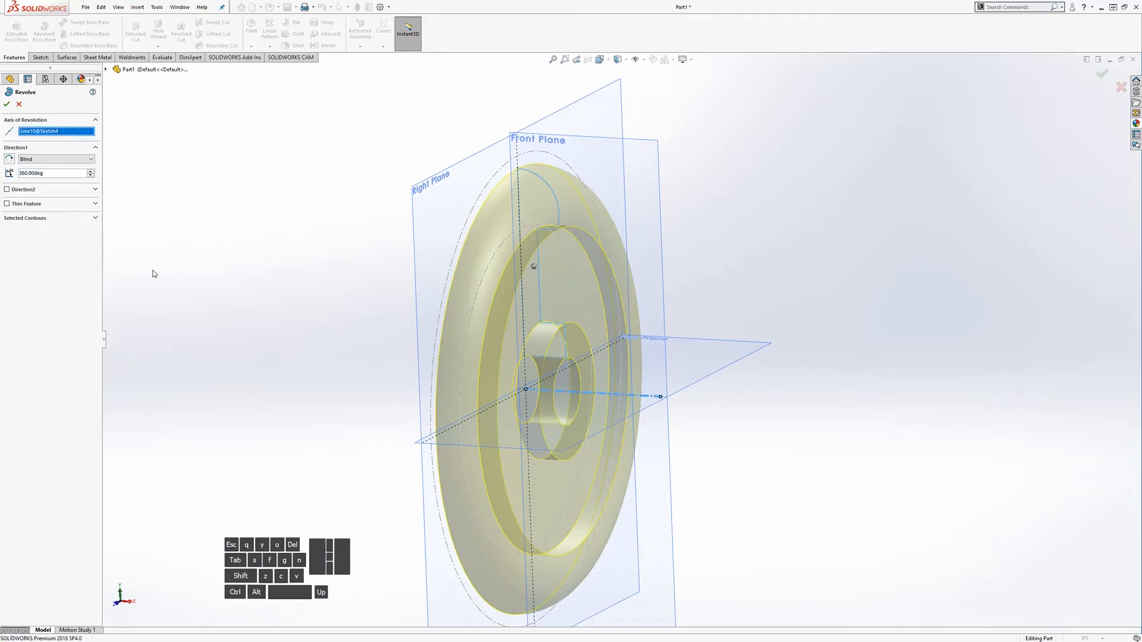
{"action": "left_click", "coordinate": [647, 399]}
{"action": "mouse_move", "coordinate": [651, 415]}
{"action": "middle_mouse_down"}
{"action": "mouse_move", "coordinate": [690, 408]}
{"action": "mouse_move", "coordinate": [634, 403]}
{"action": "middle_mouse_up"}
{"action": "scroll", "coordinate": [572, 377], "scroll_direction": "down", "scroll_amount": 3}
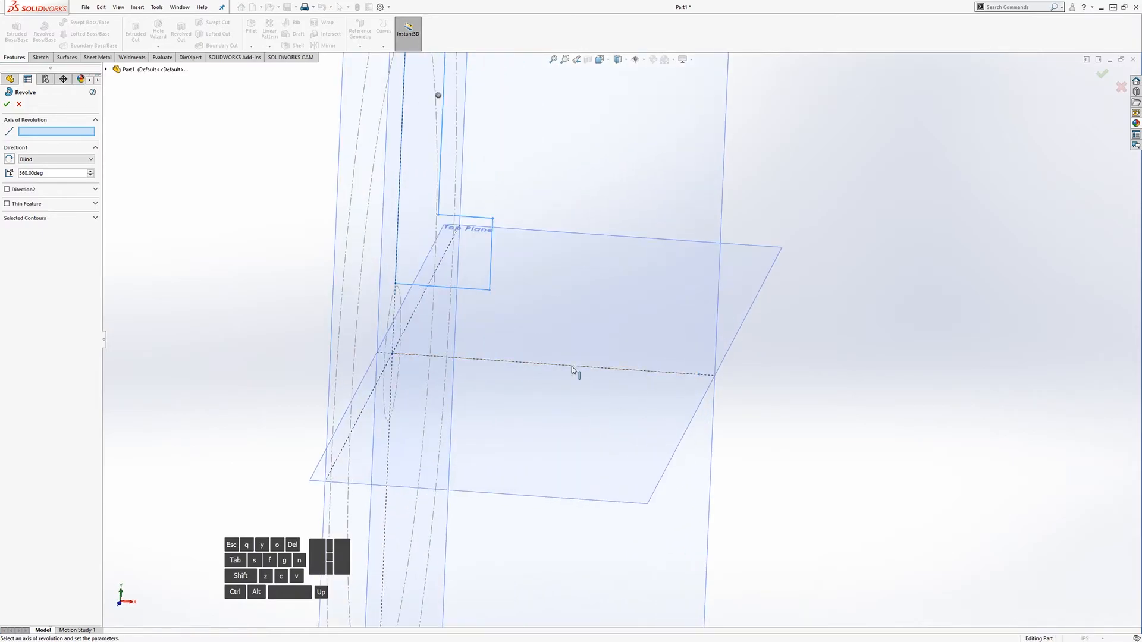
{"action": "left_click", "coordinate": [572, 366]}
{"action": "scroll", "coordinate": [535, 387], "scroll_direction": "up", "scroll_amount": 3}
{"action": "mouse_move", "coordinate": [535, 387]}
{"action": "middle_mouse_down"}
{"action": "mouse_move", "coordinate": [437, 336]}
{"action": "mouse_move", "coordinate": [528, 336]}
{"action": "mouse_move", "coordinate": [458, 330]}
{"action": "middle_mouse_up"}
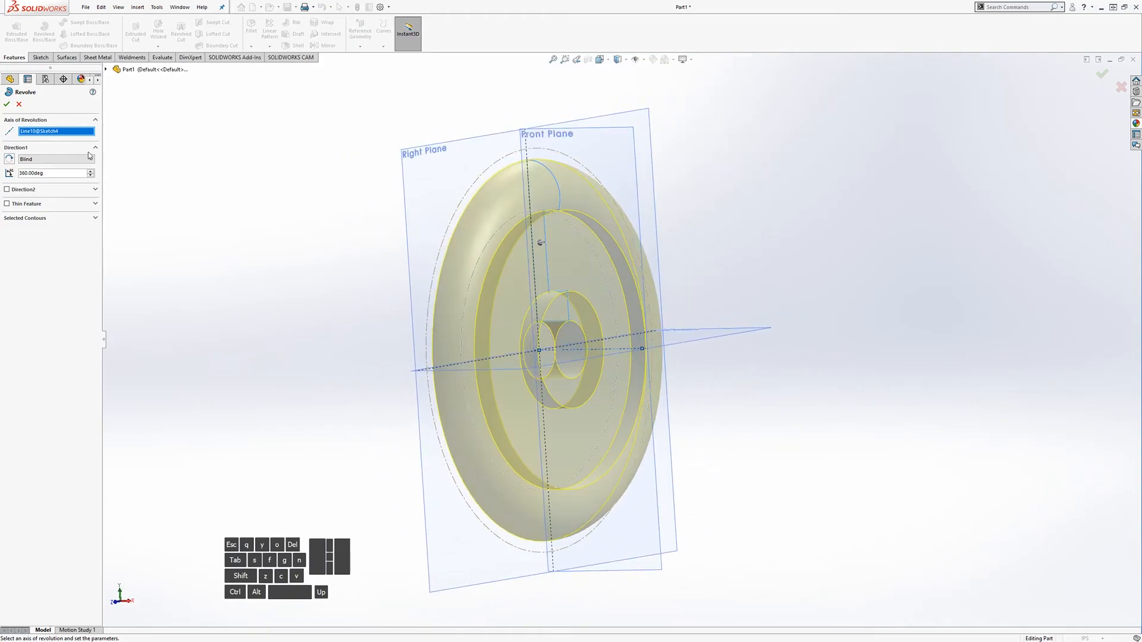
{"action": "left_click", "coordinate": [7, 105]}
Step: Mirror the revolved half wheel across the Right Plane
{"action": "middle_click_drag", "start_coordinate": [387, 351], "coordinate": [443, 300]}
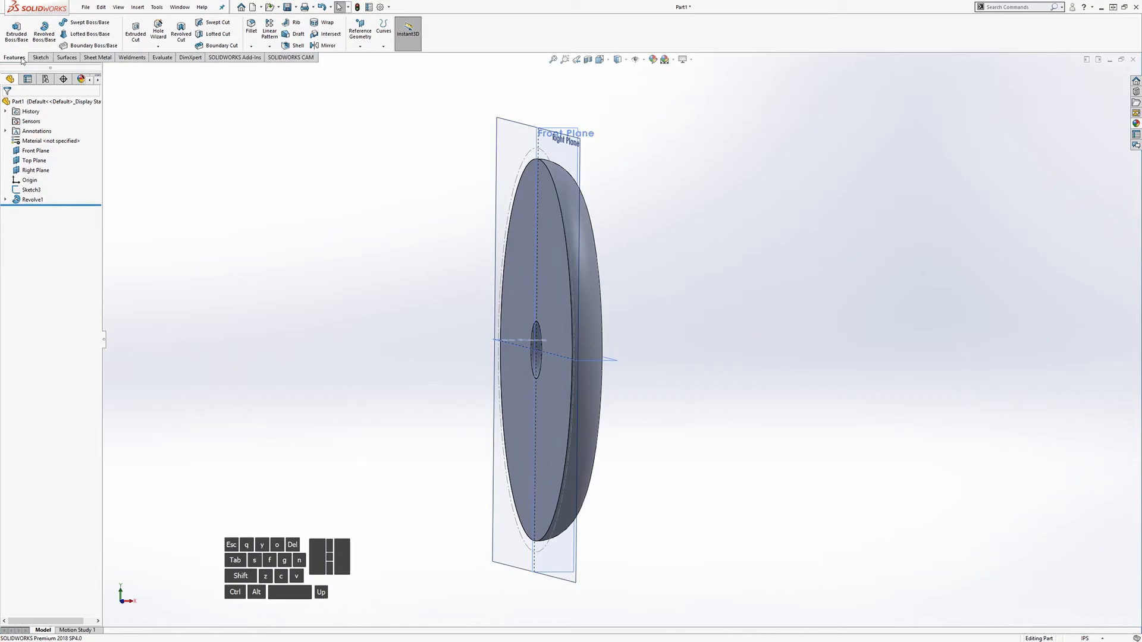
{"action": "left_click", "coordinate": [327, 48]}
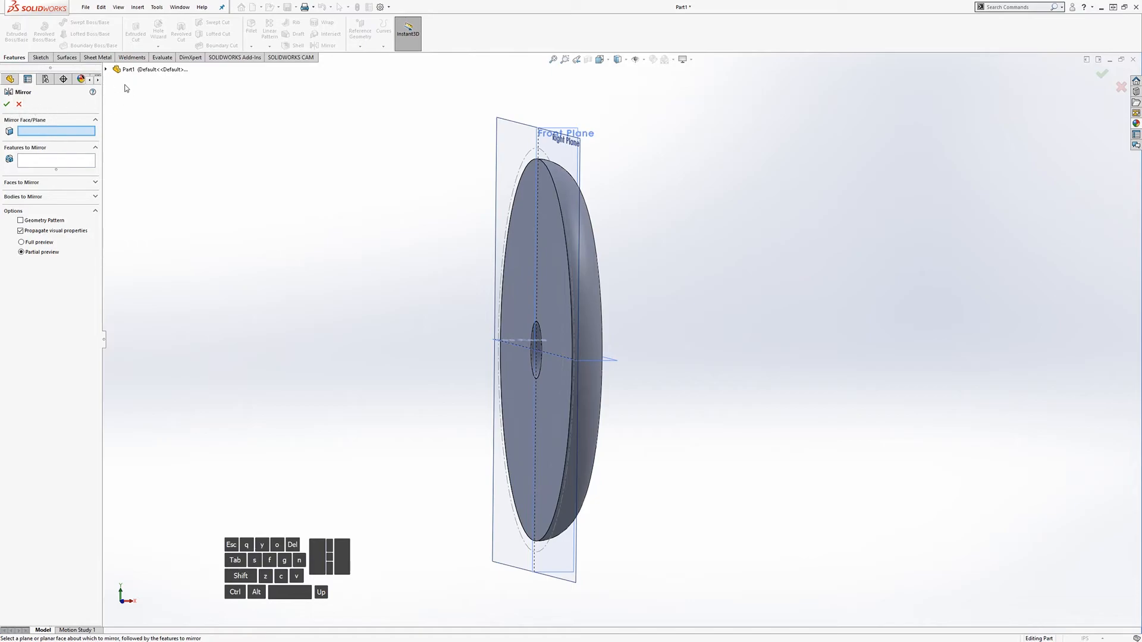
{"action": "left_click", "coordinate": [106, 70]}
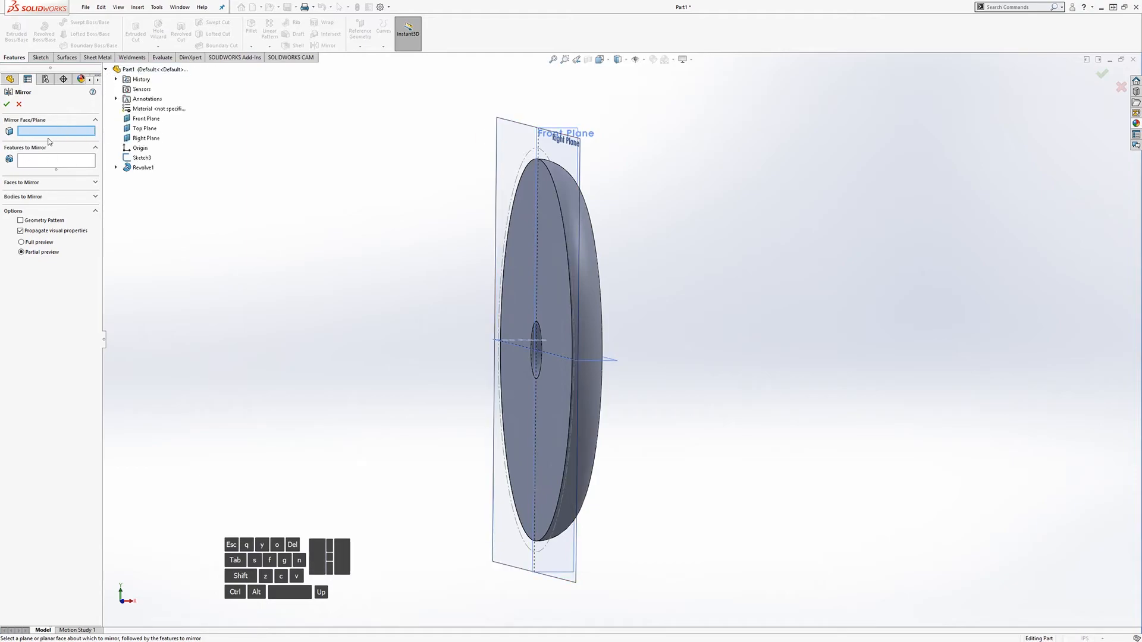
{"action": "middle_click_drag", "start_coordinate": [362, 165], "coordinate": [416, 142]}
{"action": "left_click", "coordinate": [146, 138]}
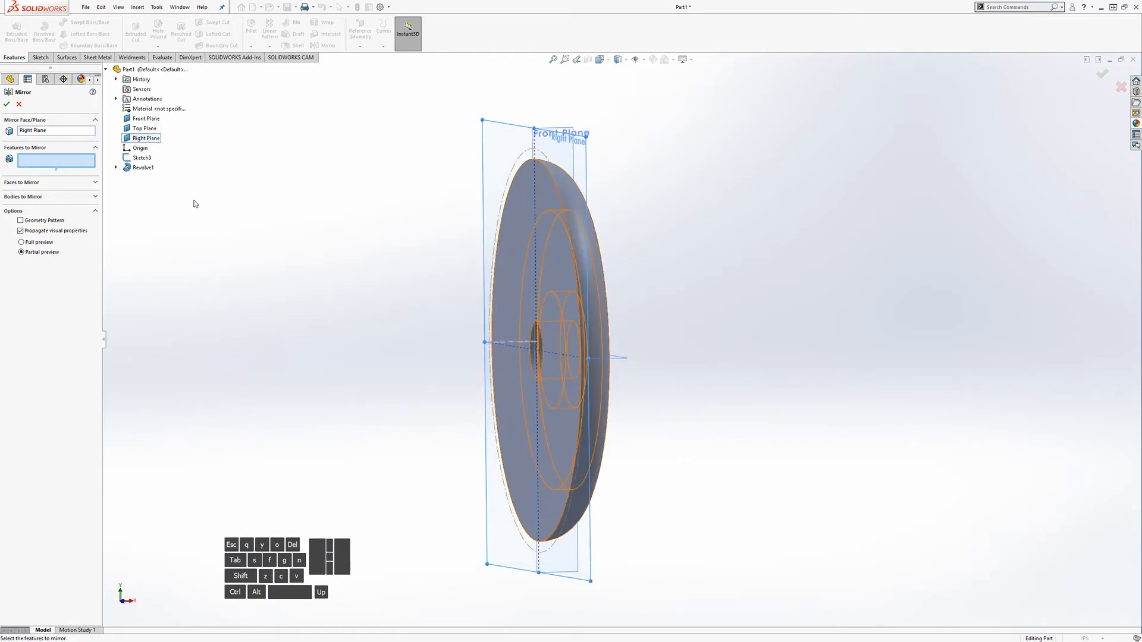
{"action": "left_click", "coordinate": [143, 167]}
{"action": "middle_click_drag", "start_coordinate": [280, 306], "coordinate": [250, 306]}
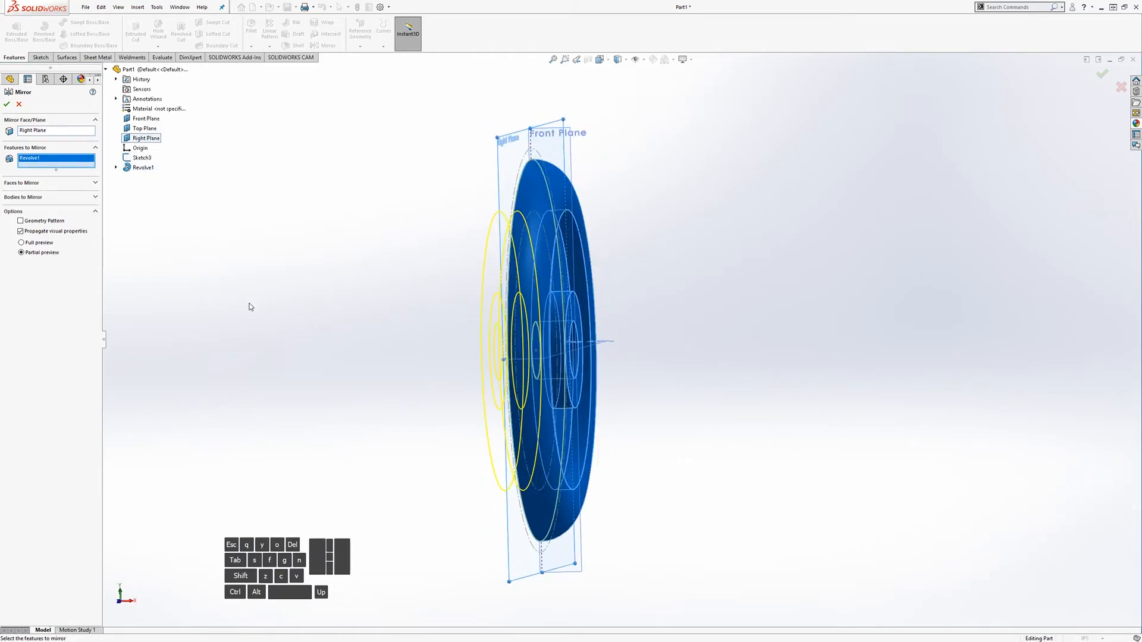
{"action": "left_click", "coordinate": [10, 105]}
{"action": "middle_click_drag", "start_coordinate": [425, 316], "coordinate": [535, 286]}
{"action": "scroll", "coordinate": [504, 286], "scroll_direction": "down", "scroll_amount": 2}
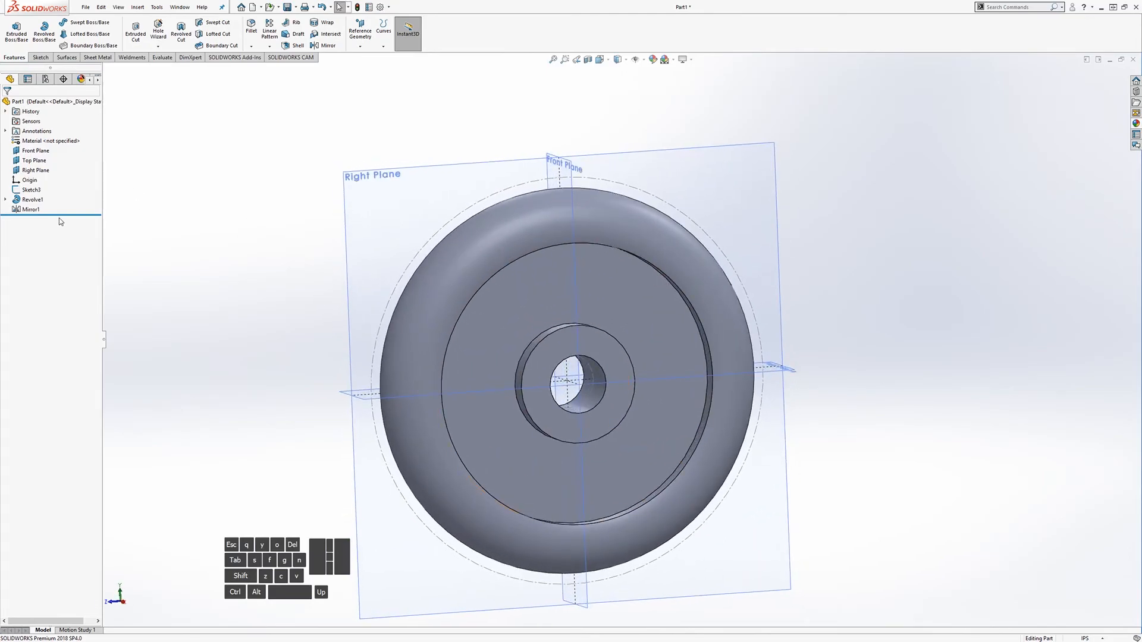
Step: Start a sketch on the Right Plane and draw an origin-centred arc above the hub, about 0.55 in radius, spanning about 58°
{"action": "left_click", "coordinate": [36, 170]}
{"action": "left_click", "coordinate": [43, 37]}
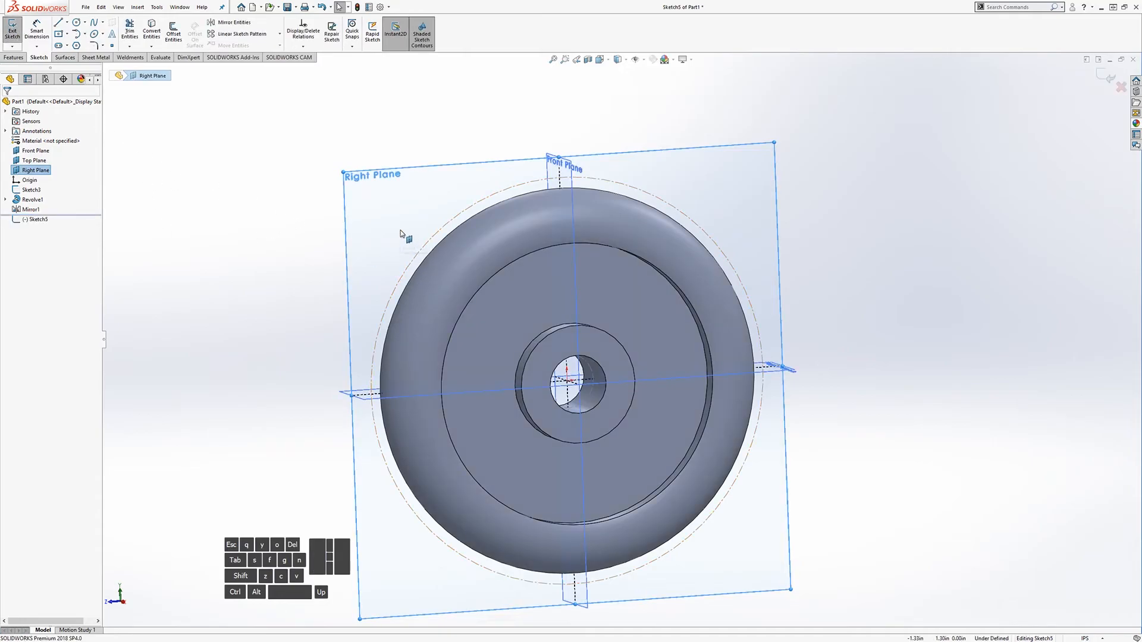
{"action": "key", "text": "space"}
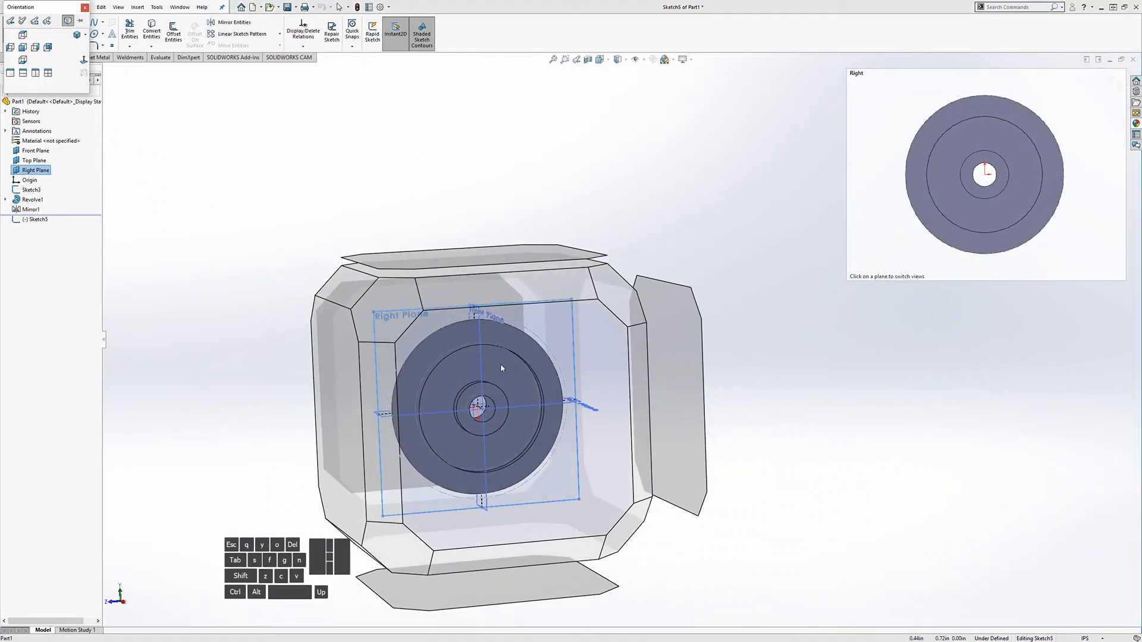
{"action": "left_click", "coordinate": [501, 363]}
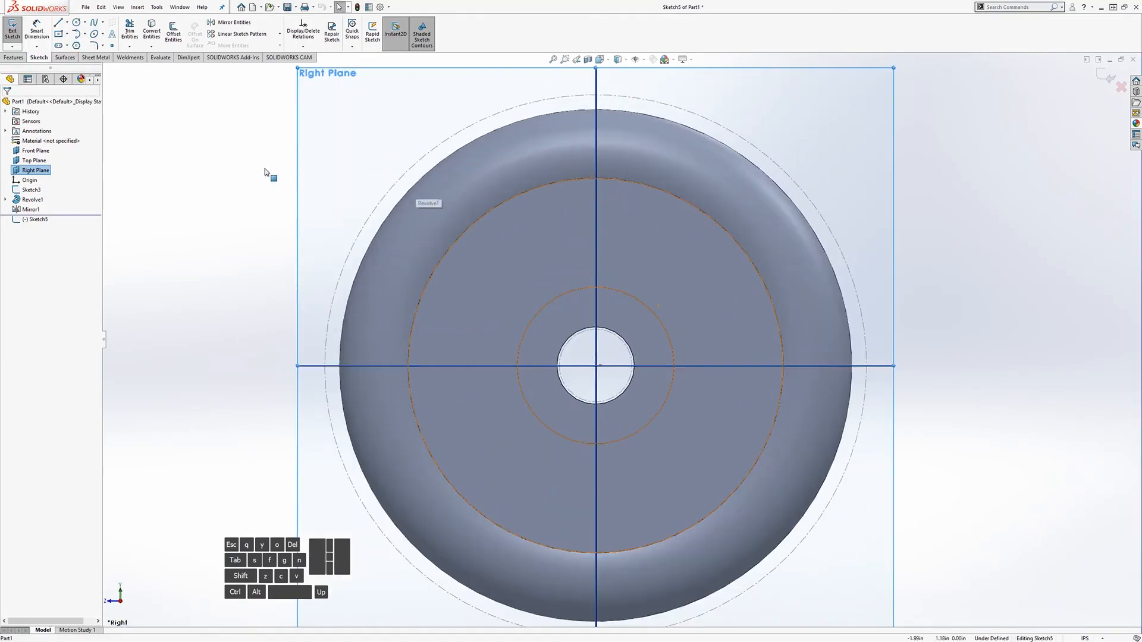
{"action": "left_click", "coordinate": [85, 34]}
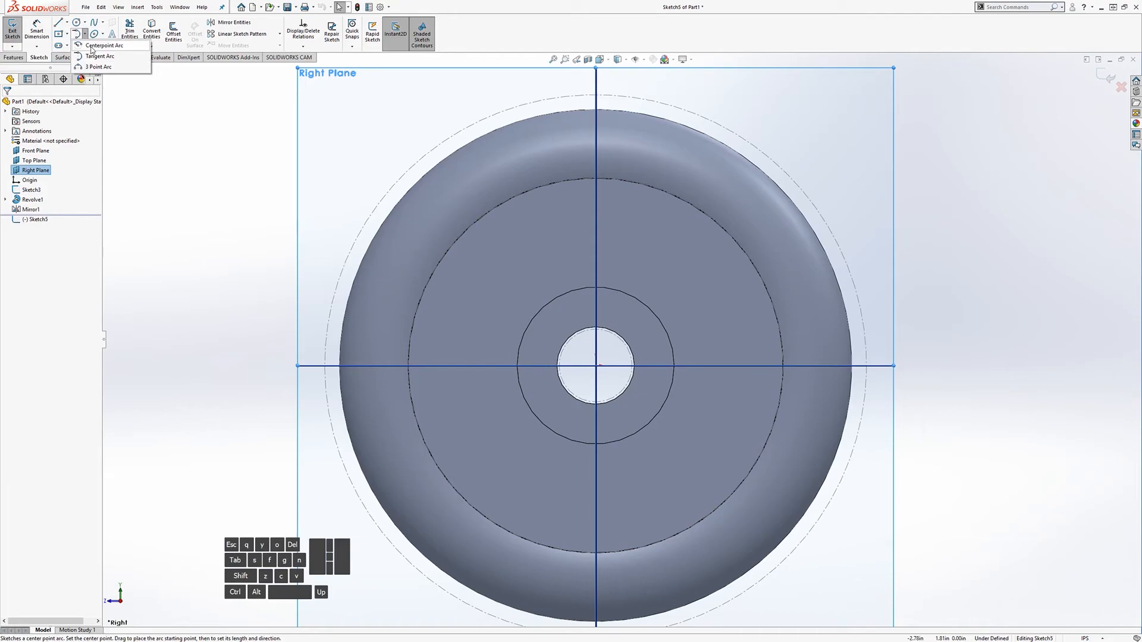
{"action": "left_click", "coordinate": [92, 46]}
{"action": "left_click", "coordinate": [596, 366]}
{"action": "left_click", "coordinate": [554, 284]}
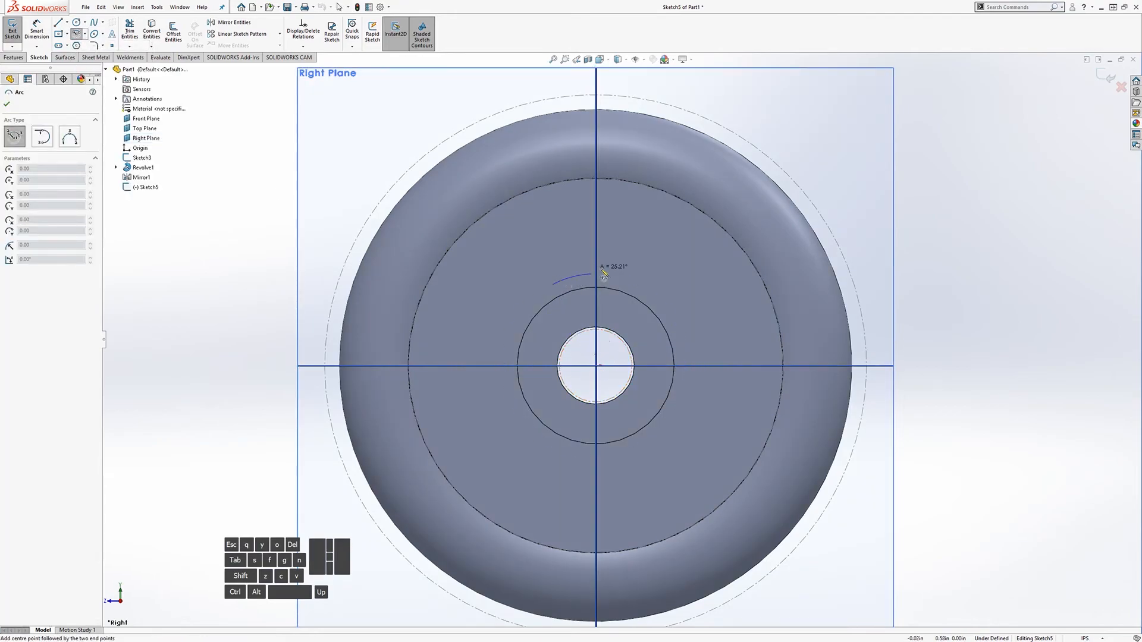
{"action": "left_click", "coordinate": [642, 287]}
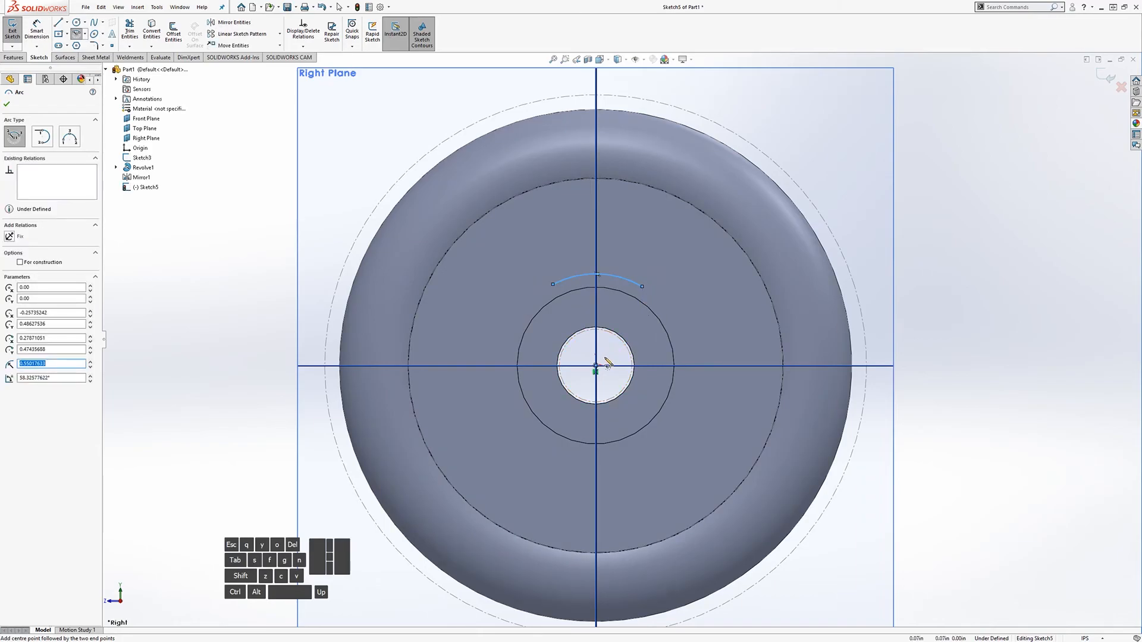
Step: Draw a second, larger centerpoint arc about the origin, just inside the inner edge of the rim above the first arc
{"action": "left_click", "coordinate": [596, 365]}
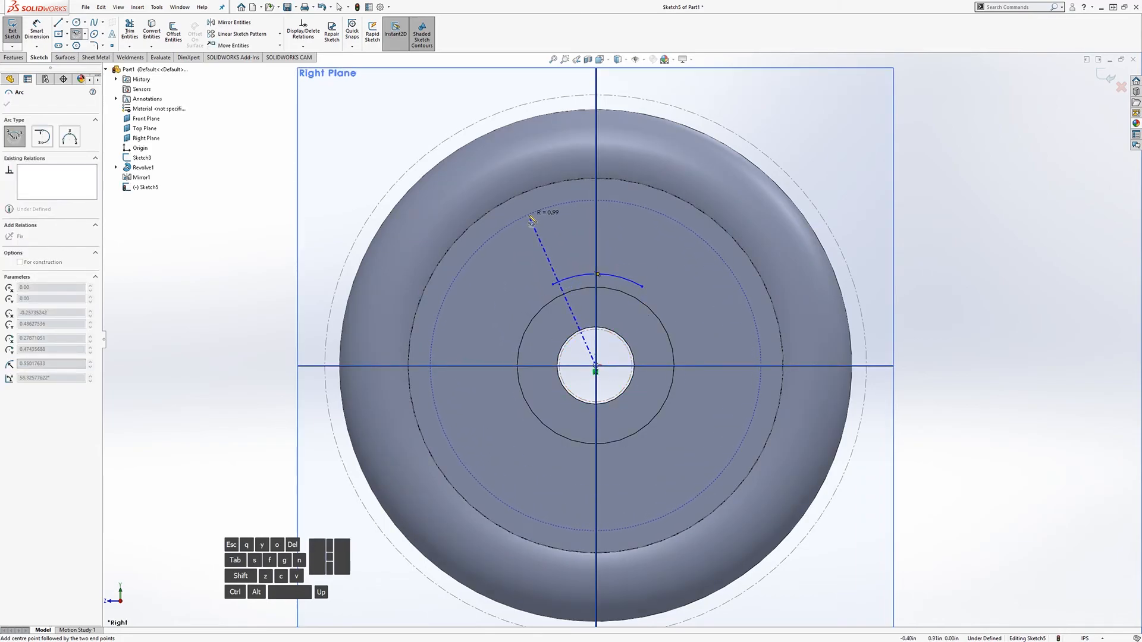
{"action": "left_click", "coordinate": [522, 211]}
{"action": "left_click", "coordinate": [670, 212]}
{"action": "key", "text": "Escape"}
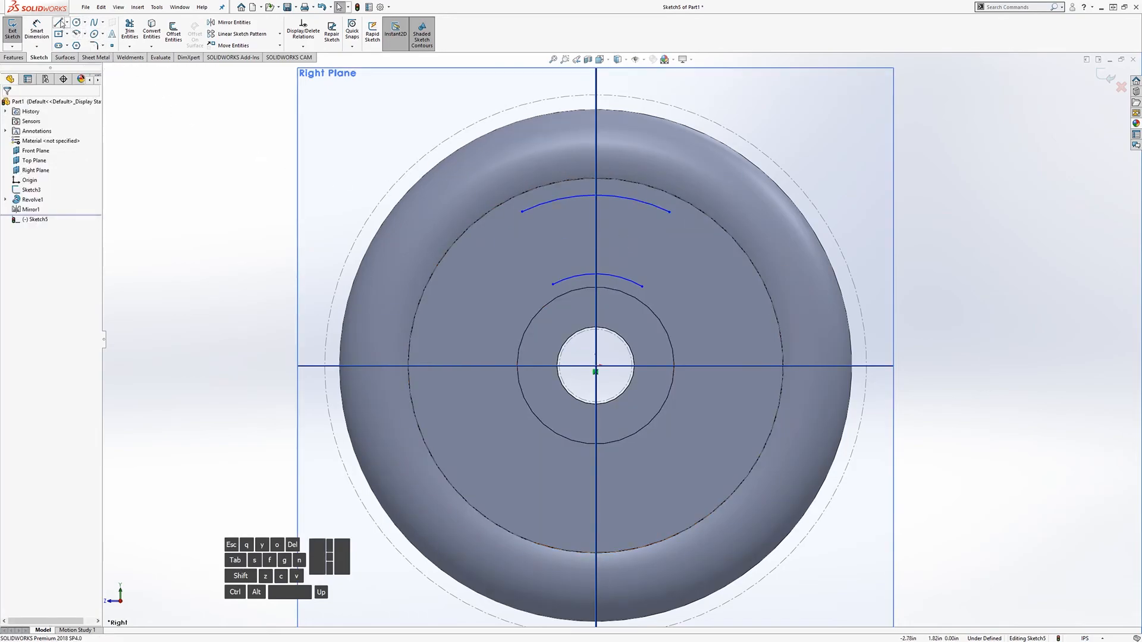
Step: Join the matching ends of the two arcs with straight lines to close the window profile, and exit the sketch
{"action": "left_click", "coordinate": [59, 23]}
{"action": "left_click_drag", "start_coordinate": [553, 285], "coordinate": [522, 212]}
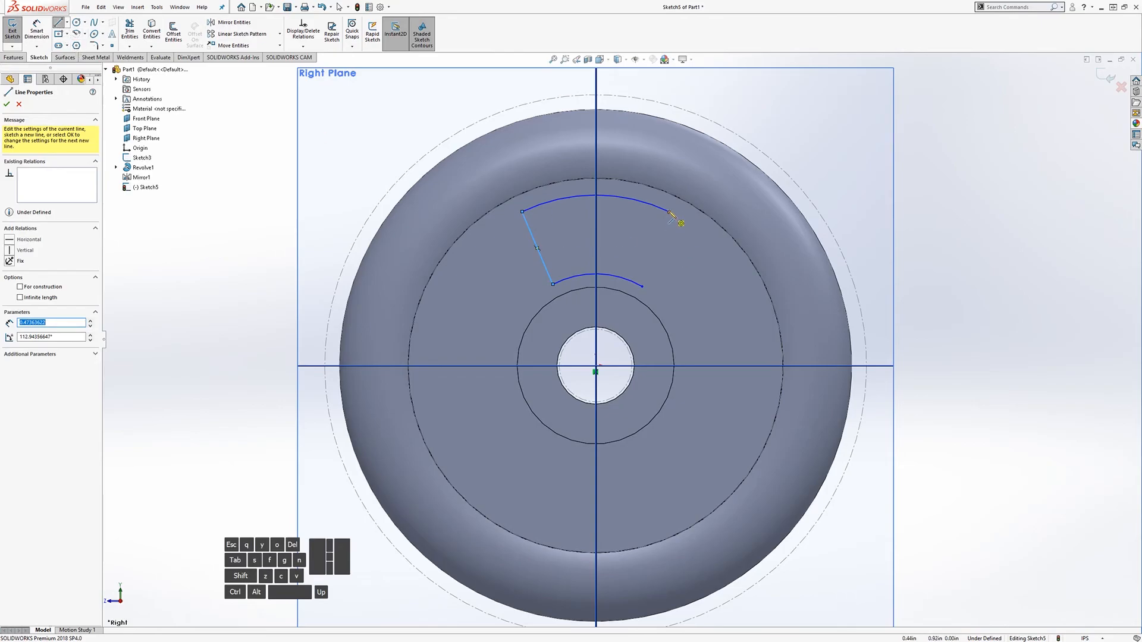
{"action": "left_click_drag", "start_coordinate": [669, 212], "coordinate": [642, 287]}
{"action": "key", "text": "Escape"}
{"action": "middle_click_drag", "start_coordinate": [599, 316], "coordinate": [673, 341]}
{"action": "left_click", "coordinate": [12, 30]}
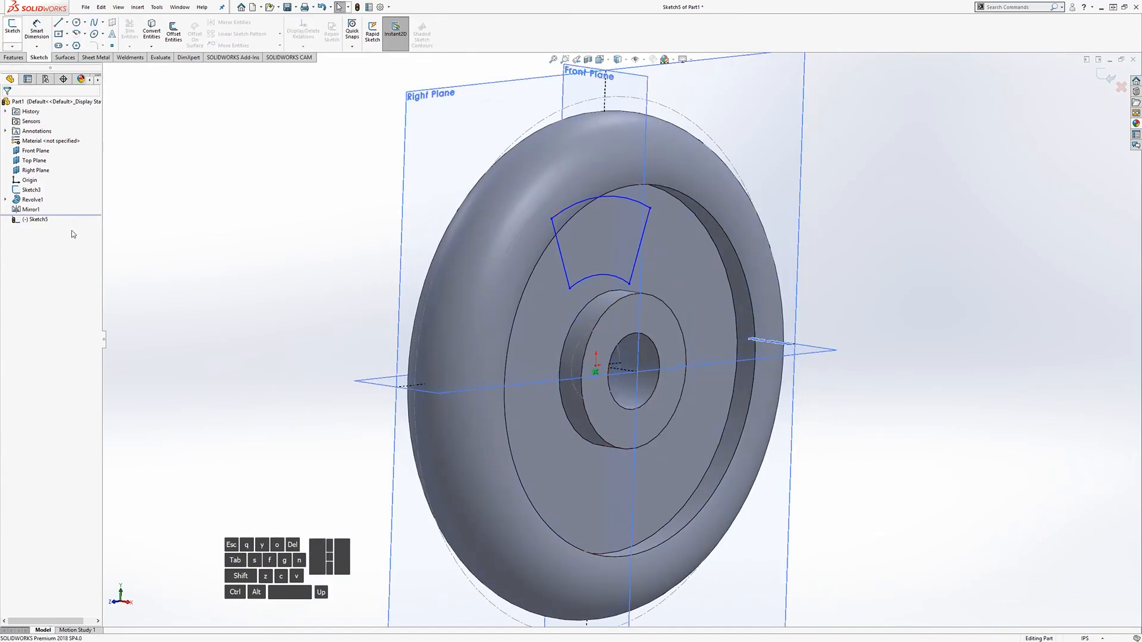
Step: Cut the arc-and-line profile through the wheel with an Extruded Cut using the Through All - Both end condition
{"action": "left_click", "coordinate": [22, 57]}
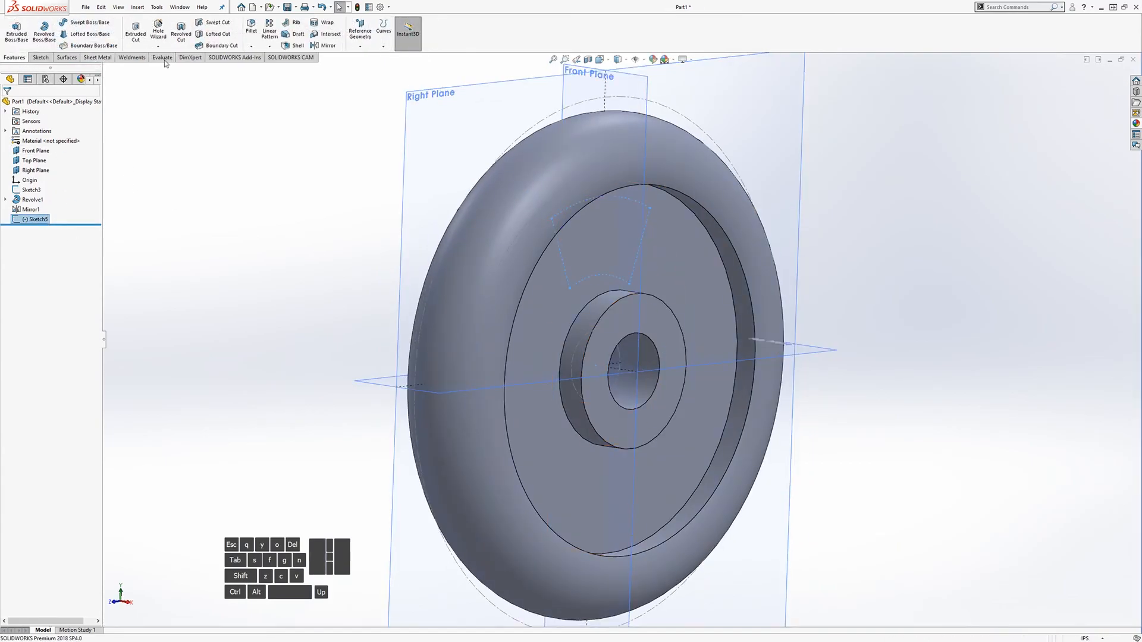
{"action": "left_click", "coordinate": [137, 32]}
{"action": "mouse_move", "coordinate": [262, 204]}
{"action": "middle_mouse_down"}
{"action": "mouse_move", "coordinate": [283, 220]}
{"action": "mouse_move", "coordinate": [339, 205]}
{"action": "mouse_move", "coordinate": [334, 219]}
{"action": "mouse_move", "coordinate": [258, 211]}
{"action": "mouse_move", "coordinate": [332, 212]}
{"action": "mouse_move", "coordinate": [359, 231]}
{"action": "middle_mouse_up"}
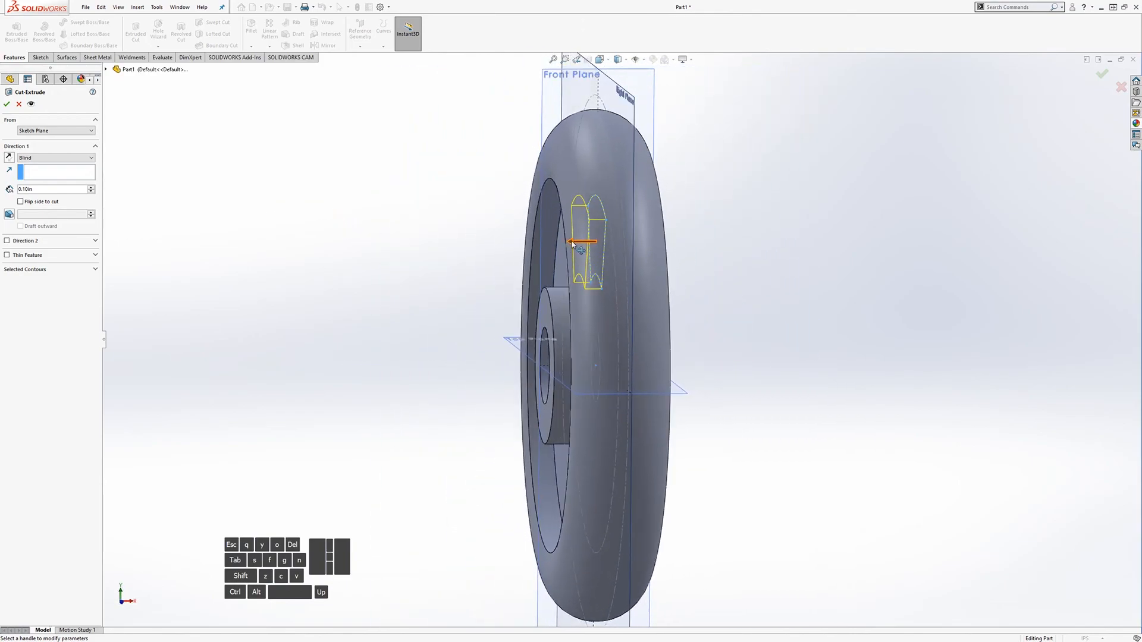
{"action": "middle_click_drag", "start_coordinate": [572, 243], "coordinate": [579, 245]}
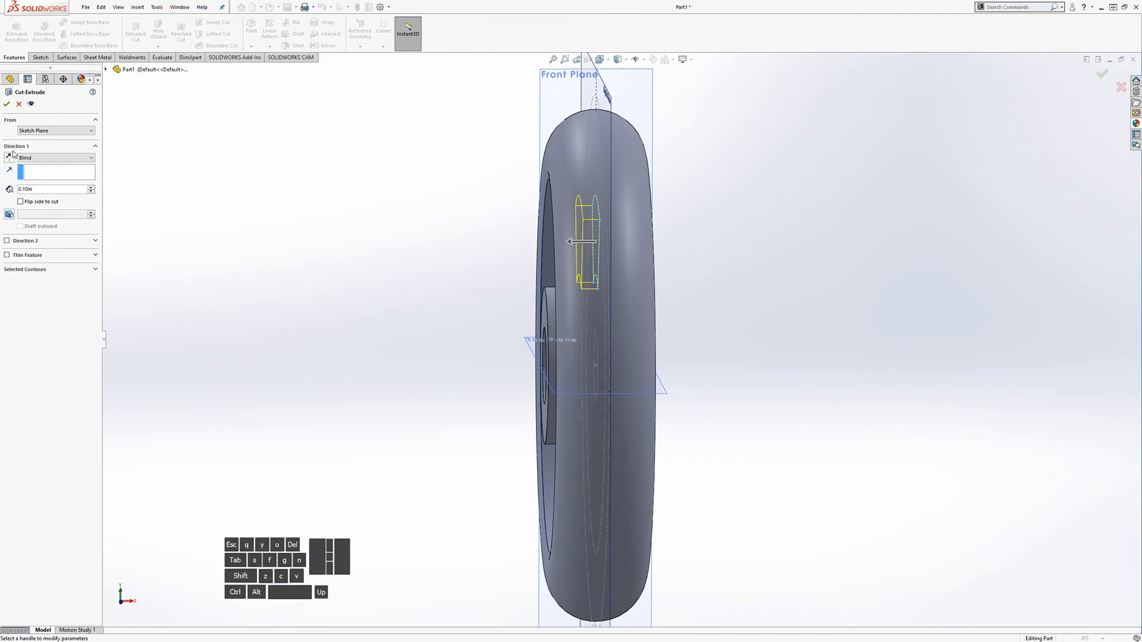
{"action": "middle_click_drag", "start_coordinate": [397, 212], "coordinate": [405, 217]}
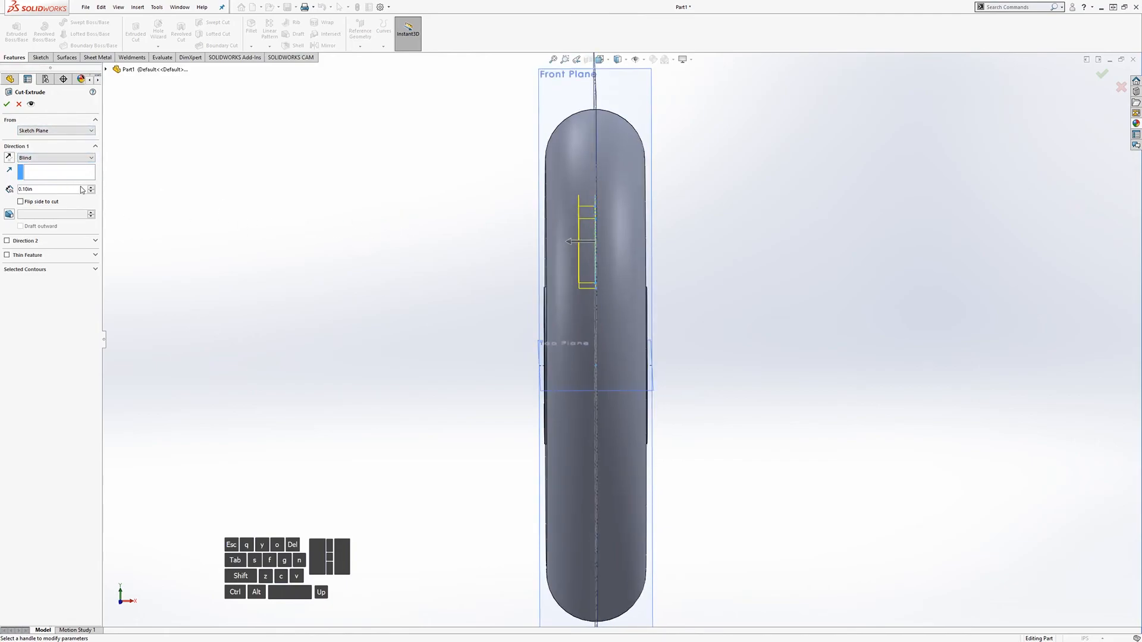
{"action": "left_click", "coordinate": [90, 187]}
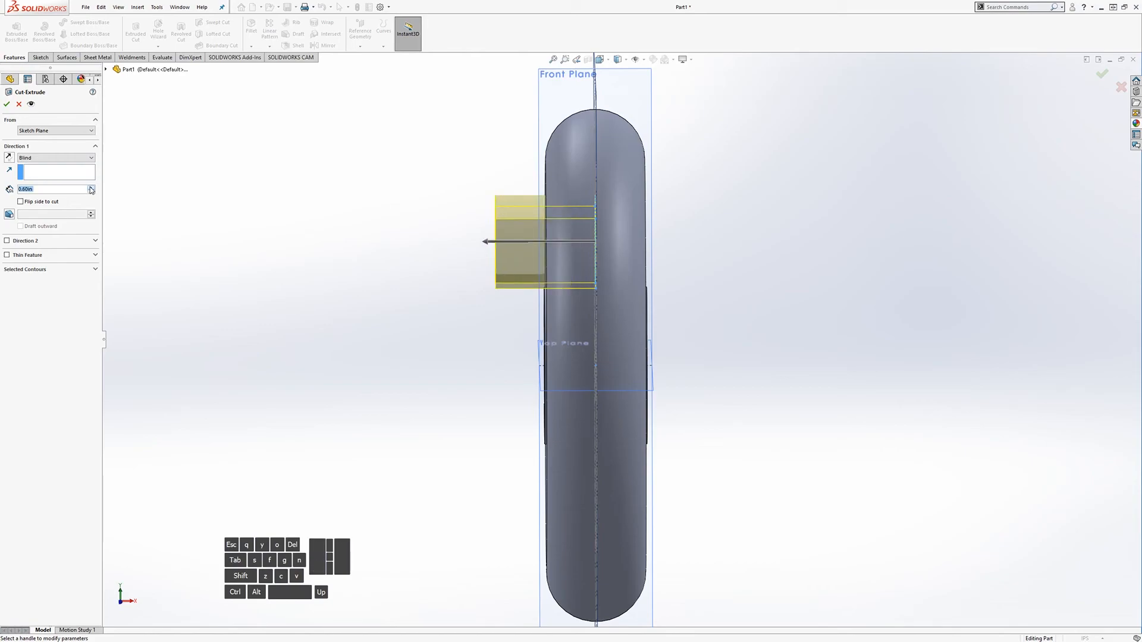
{"action": "left_click", "coordinate": [34, 157]}
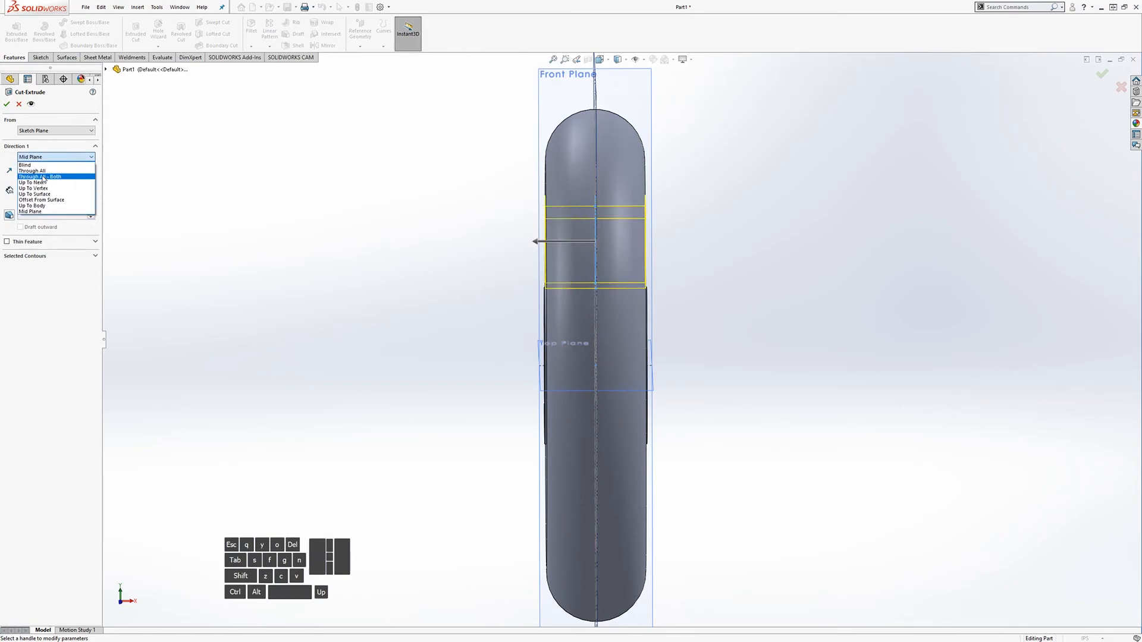
{"action": "left_click", "coordinate": [43, 176]}
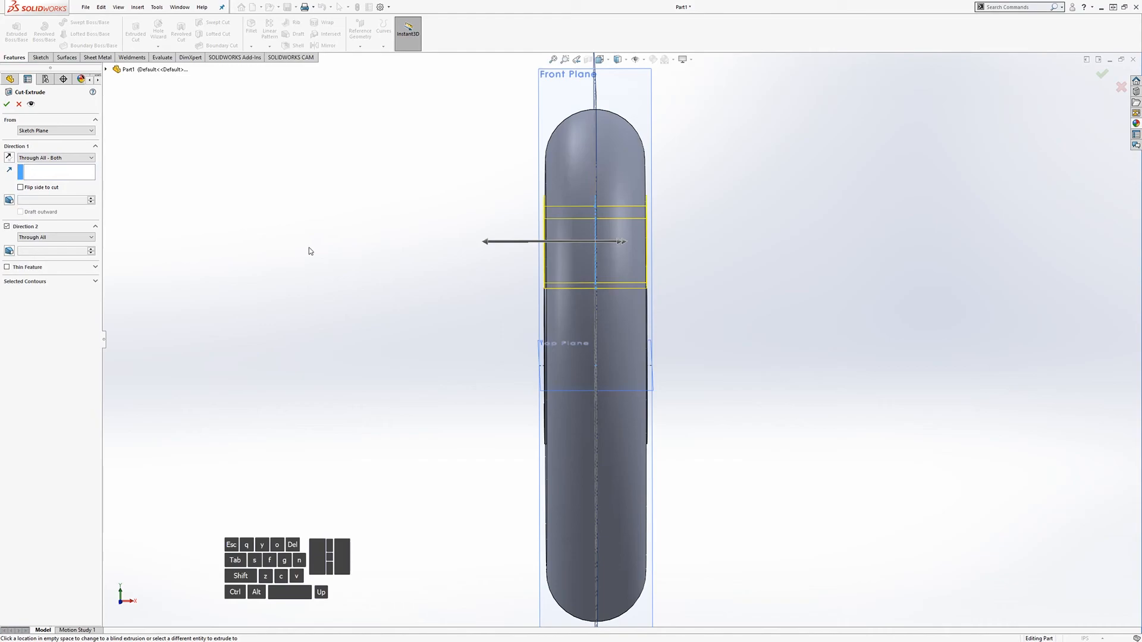
{"action": "middle_click_drag", "start_coordinate": [360, 231], "coordinate": [309, 248]}
{"action": "left_click", "coordinate": [6, 103]}
{"action": "middle_click_drag", "start_coordinate": [448, 305], "coordinate": [242, 186]}
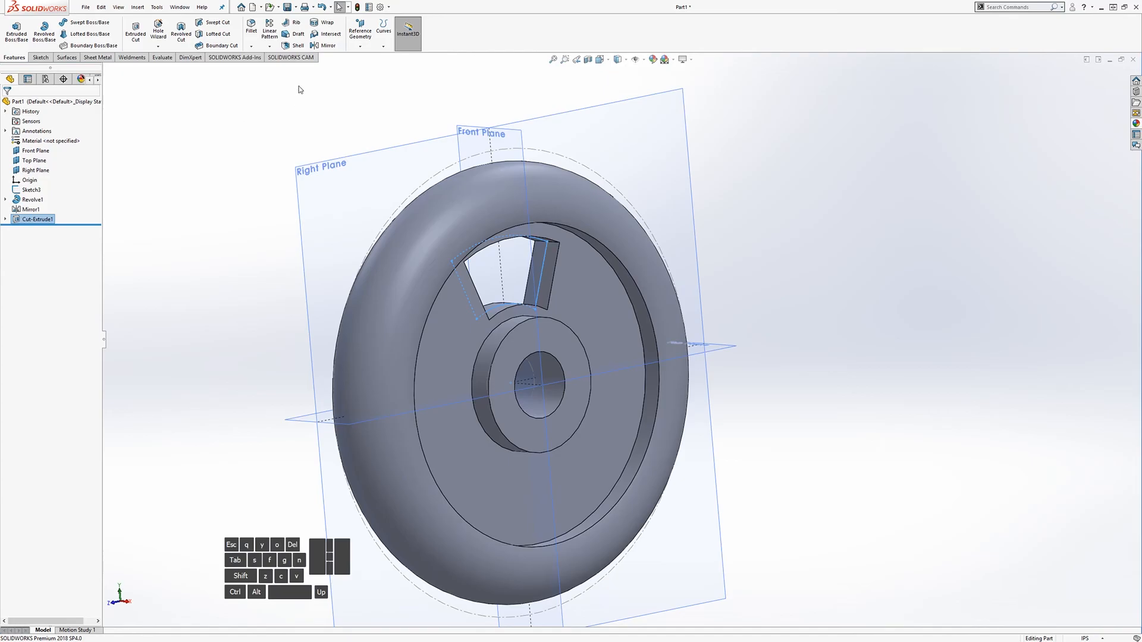
Step: Start a Circular Pattern of the window cut and show the revolve's profile sketch to expose its construction line
{"action": "left_click", "coordinate": [268, 47]}
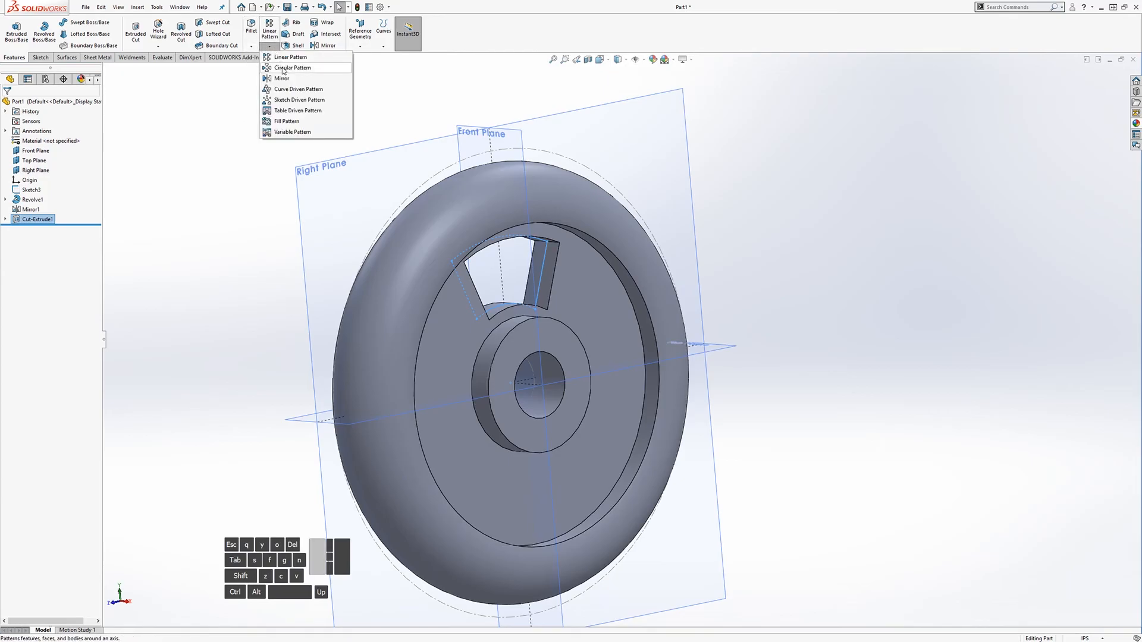
{"action": "left_click", "coordinate": [286, 67]}
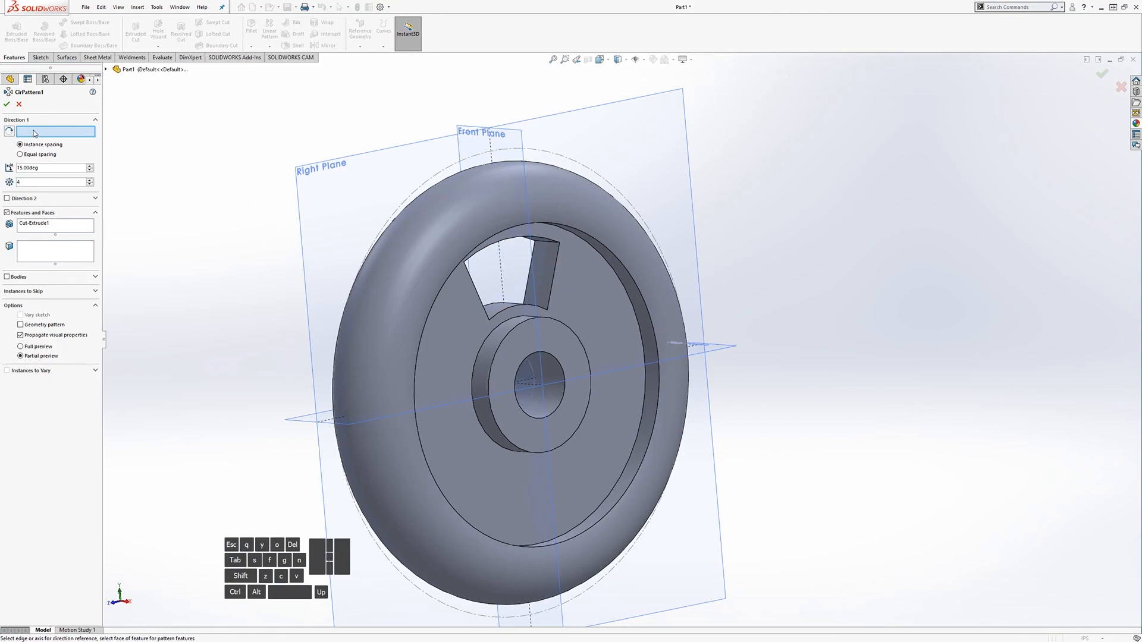
{"action": "middle_click_drag", "start_coordinate": [555, 414], "coordinate": [580, 431]}
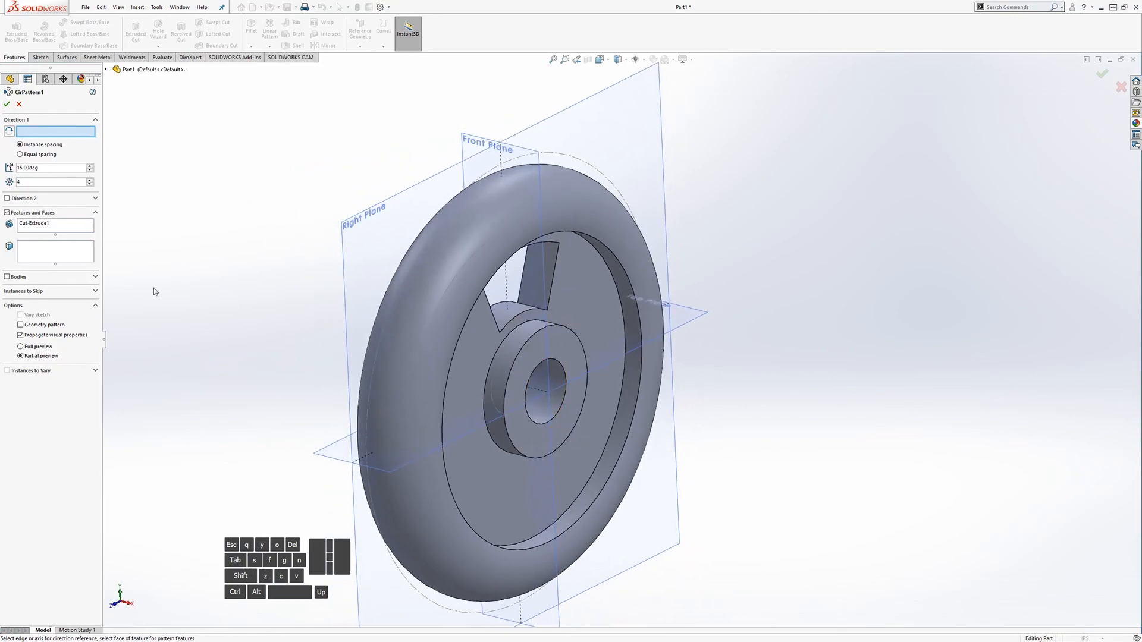
{"action": "left_click", "coordinate": [106, 69]}
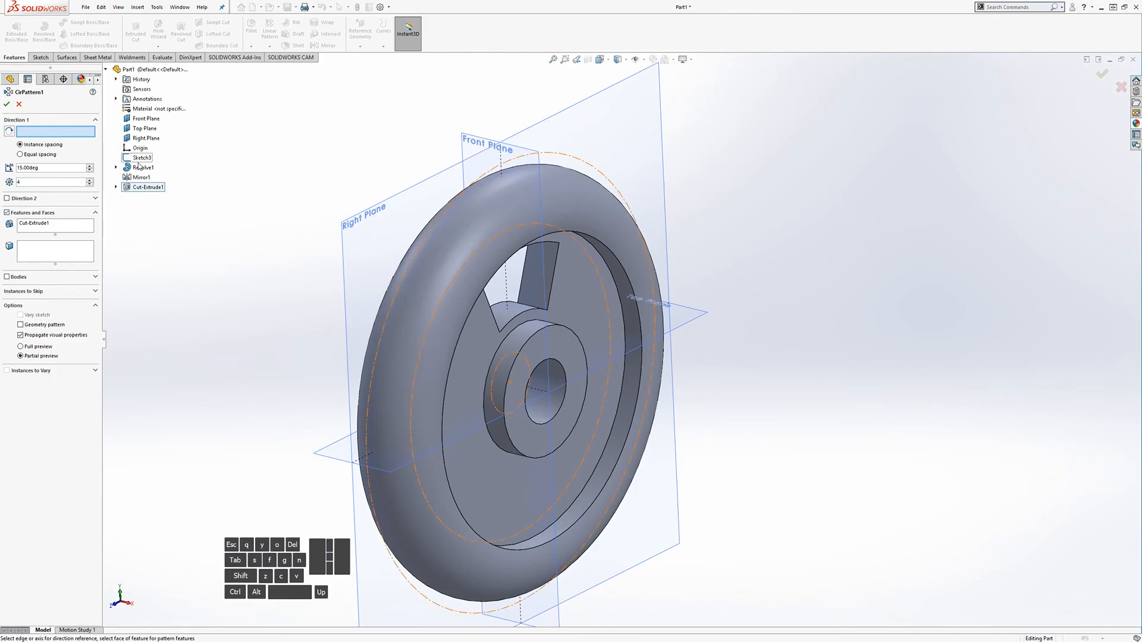
{"action": "left_click", "coordinate": [116, 167]}
{"action": "right_click", "coordinate": [150, 177]}
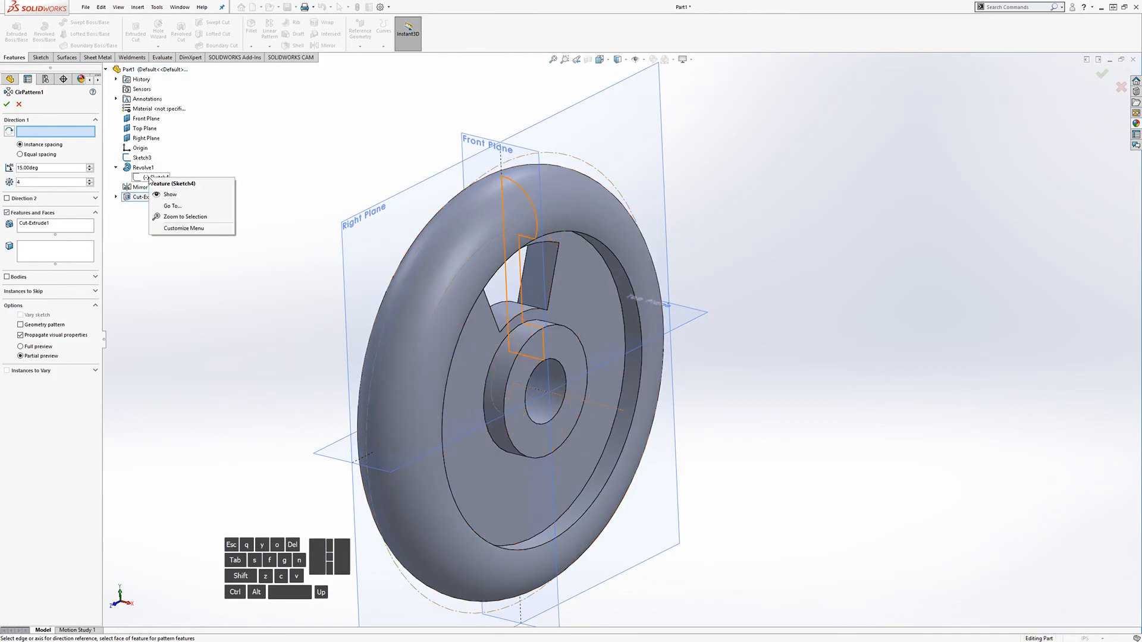
{"action": "left_click", "coordinate": [170, 195]}
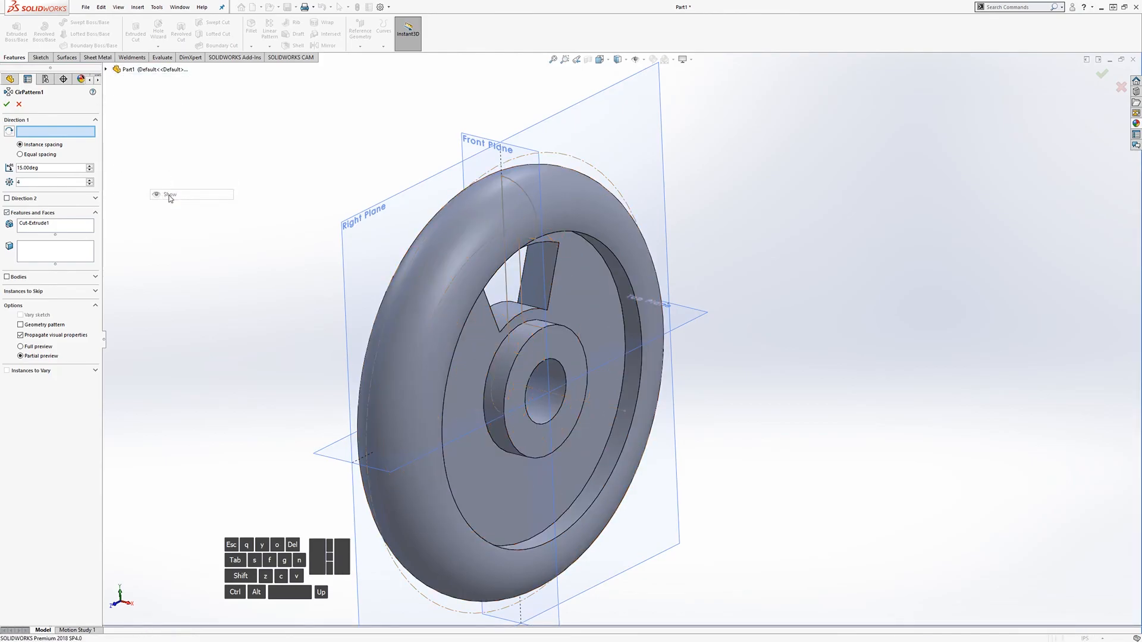
Step: Assign the horizontal construction line through the hub as the circular pattern's axis
{"action": "mouse_move", "coordinate": [592, 405]}
{"action": "middle_mouse_down"}
{"action": "mouse_move", "coordinate": [627, 406]}
{"action": "mouse_move", "coordinate": [611, 416]}
{"action": "middle_mouse_up"}
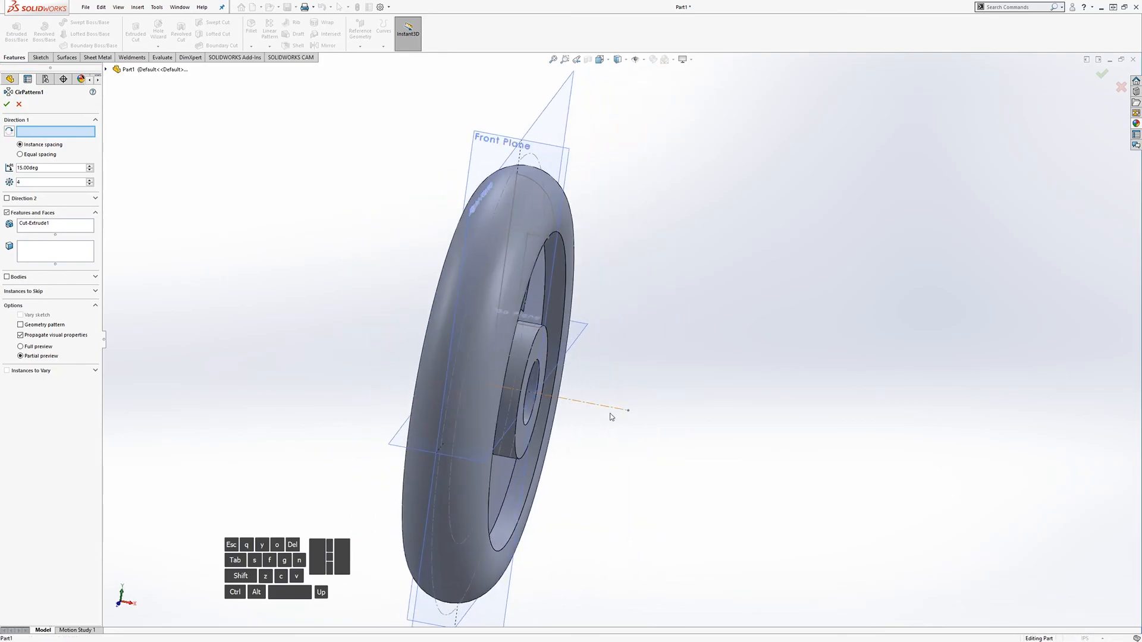
{"action": "left_click", "coordinate": [106, 69]}
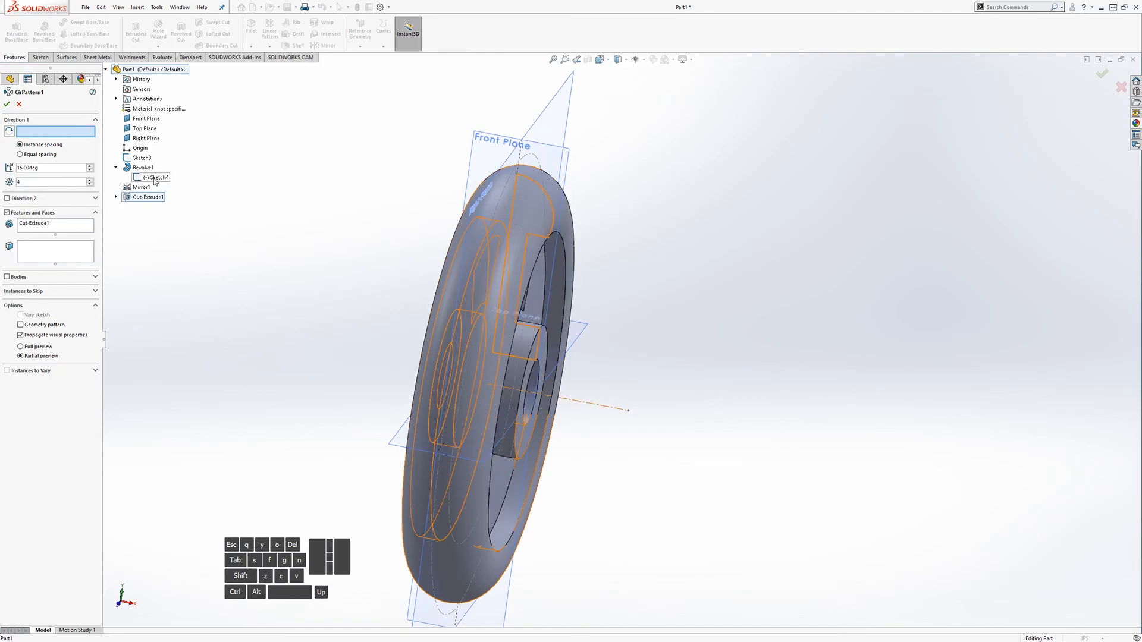
{"action": "right_click", "coordinate": [154, 180]}
{"action": "left_click", "coordinate": [289, 143]}
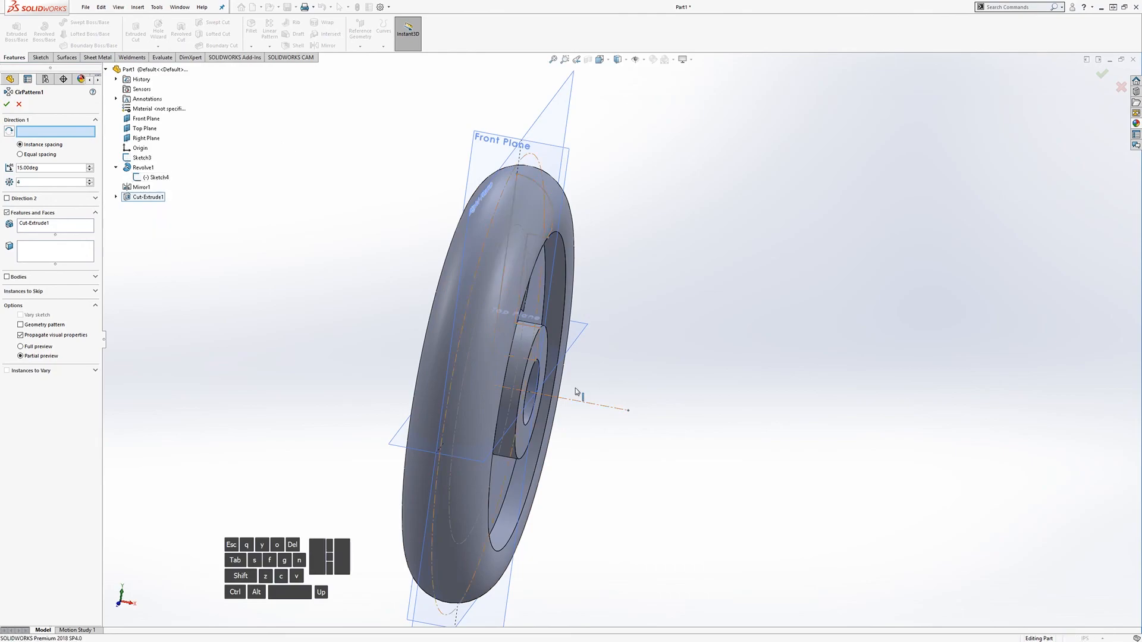
{"action": "mouse_move", "coordinate": [601, 405]}
{"action": "middle_mouse_down"}
{"action": "mouse_move", "coordinate": [594, 394]}
{"action": "mouse_move", "coordinate": [581, 412]}
{"action": "middle_mouse_up"}
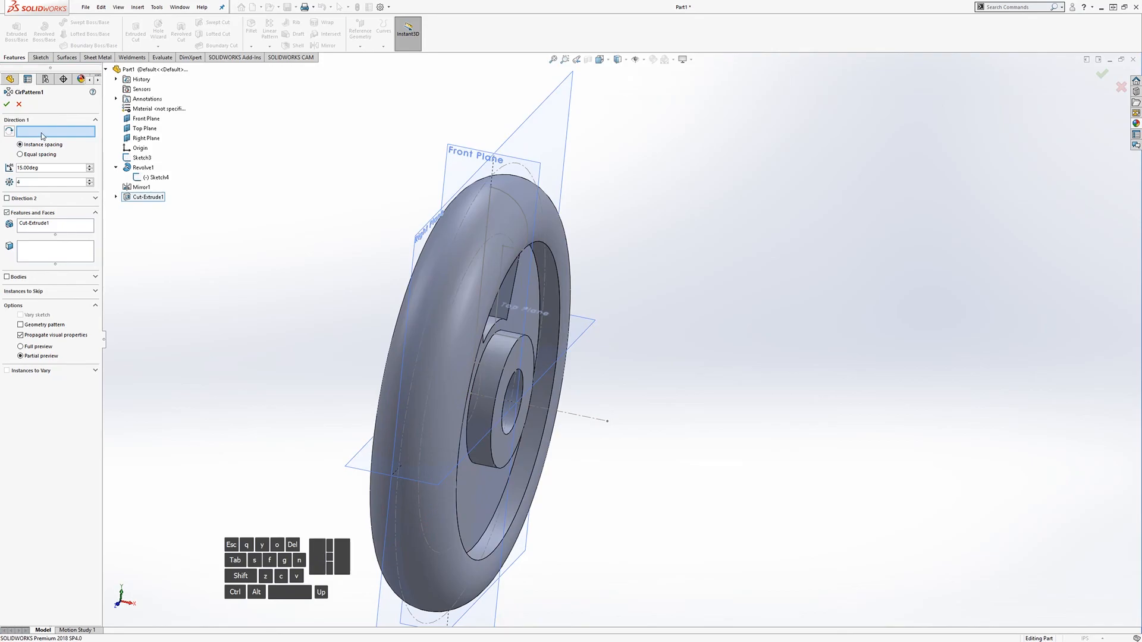
{"action": "left_click", "coordinate": [583, 419]}
Step: Set the circular pattern's instance spacing to 90° with 4 instances and apply it
{"action": "middle_click_drag", "start_coordinate": [568, 461], "coordinate": [497, 427]}
{"action": "left_click", "coordinate": [36, 167]}
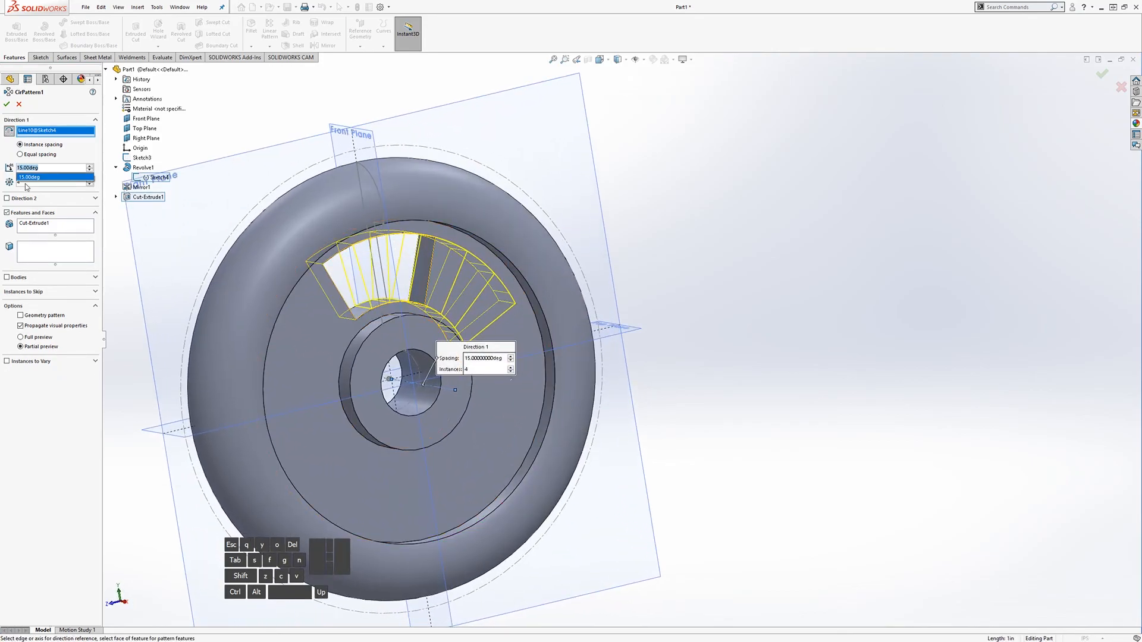
{"action": "type", "text": "90"}
{"action": "key", "text": "Tab"}
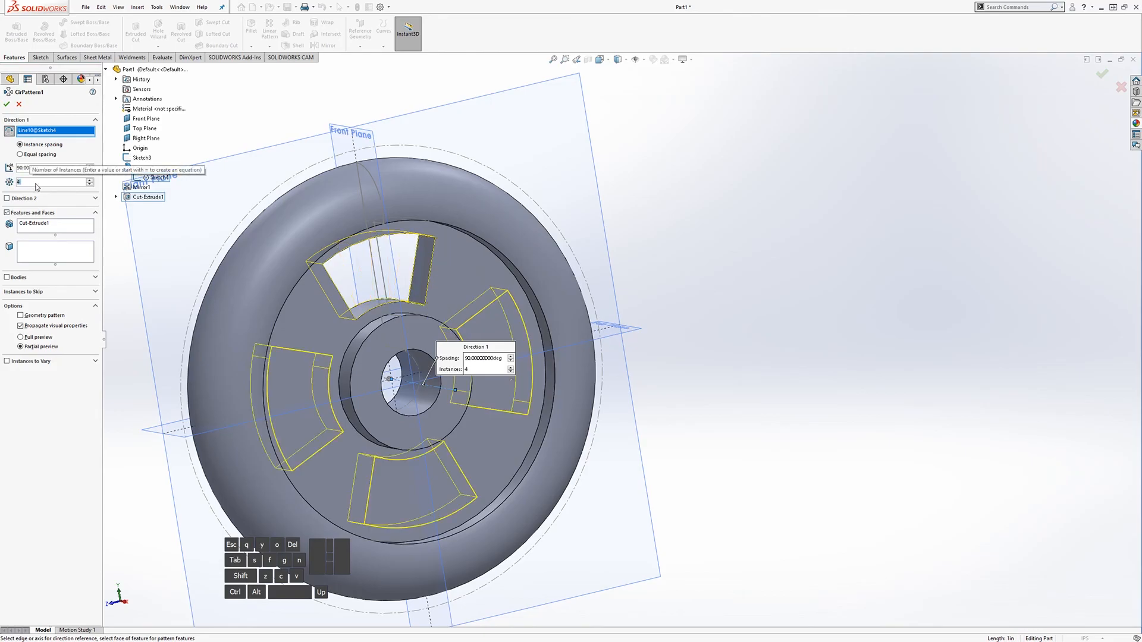
{"action": "left_click", "coordinate": [7, 103]}
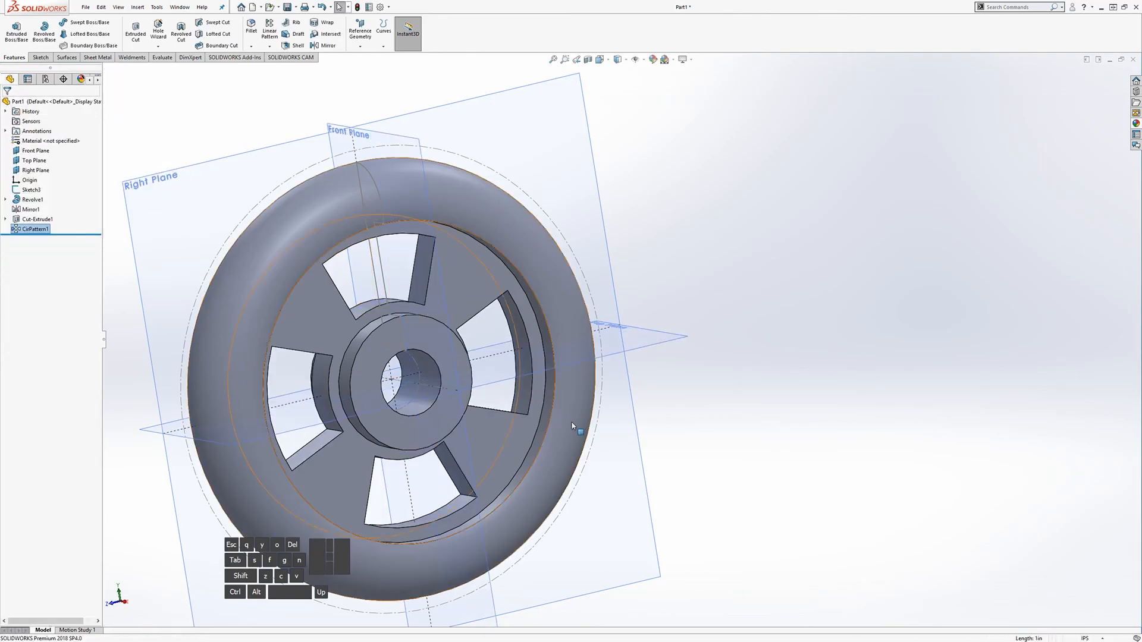